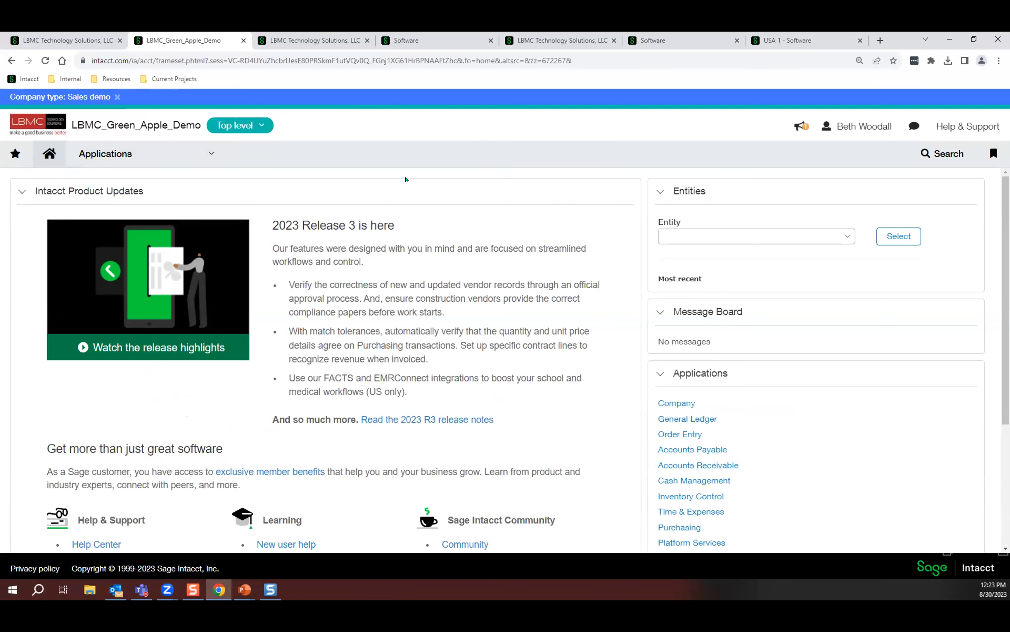
Open the budgets repository and examine the Annual Budget entry and its default budget setting.
left_click(132, 154)
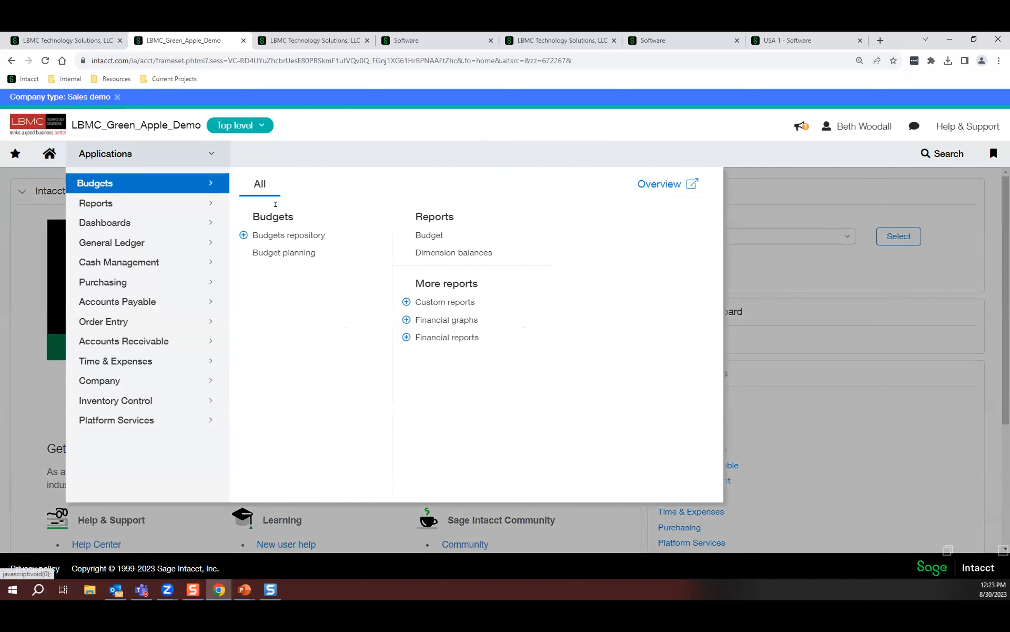
left_click(291, 236)
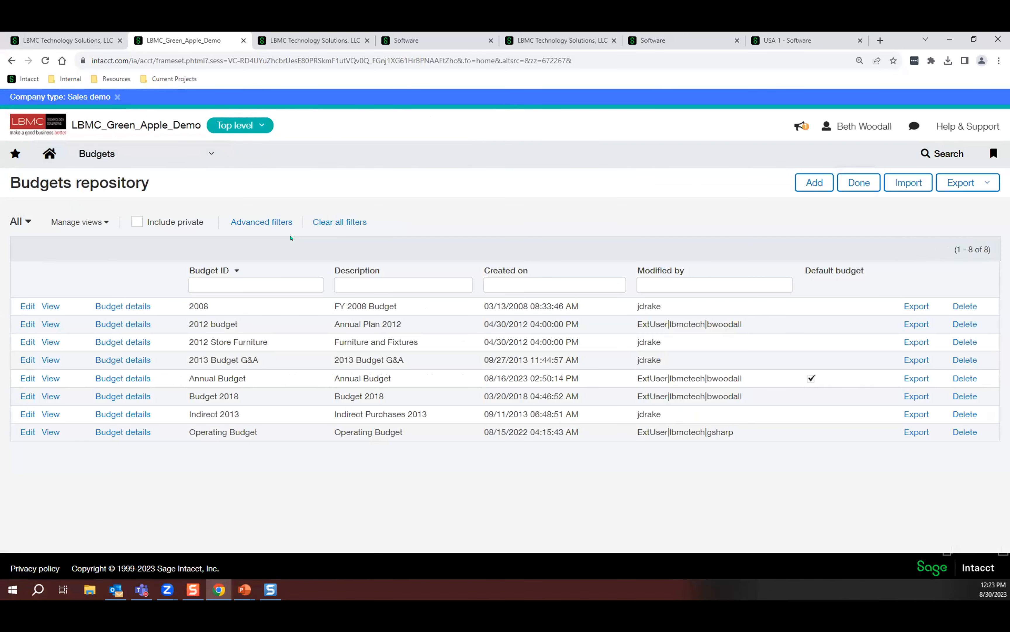
left_click_drag(189, 378, 821, 380)
left_click(821, 379)
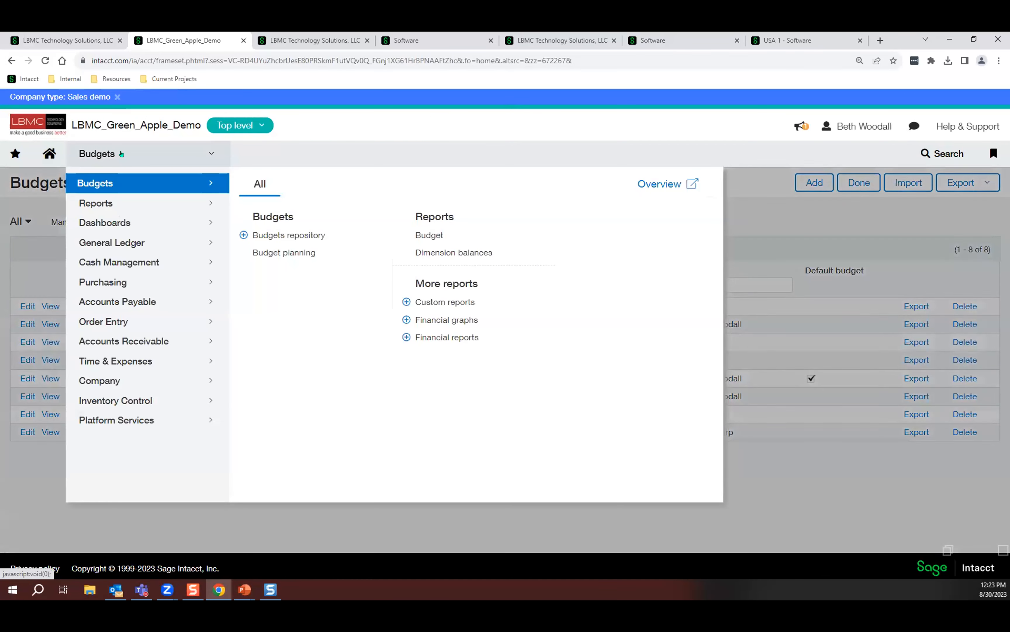
Open the reporting periods list and examine the Month Ended December 2024 period.
left_click(100, 154)
mouse_move(103, 203)
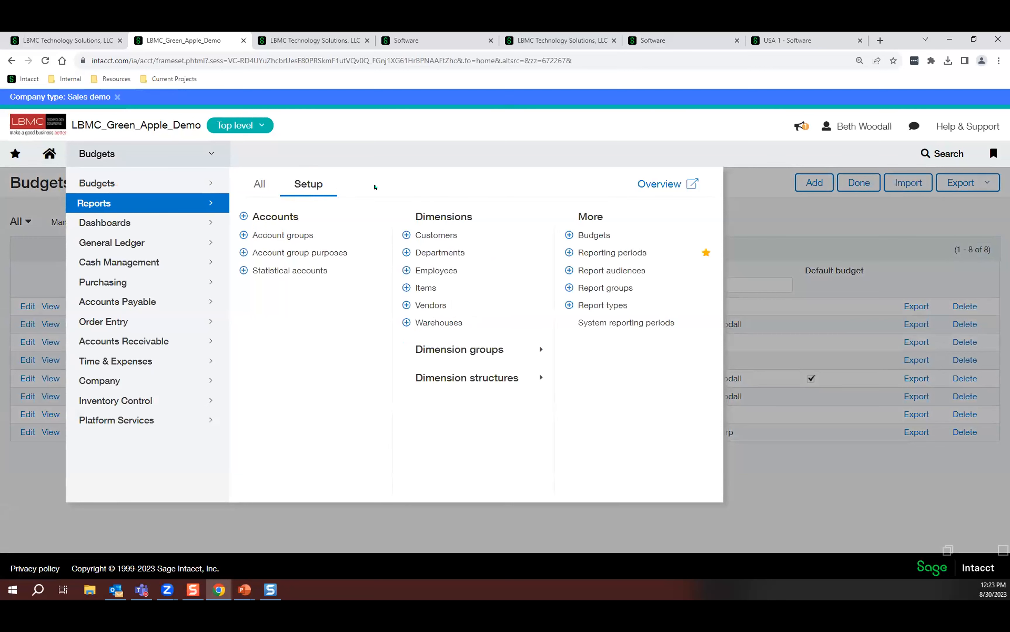
left_click(602, 252)
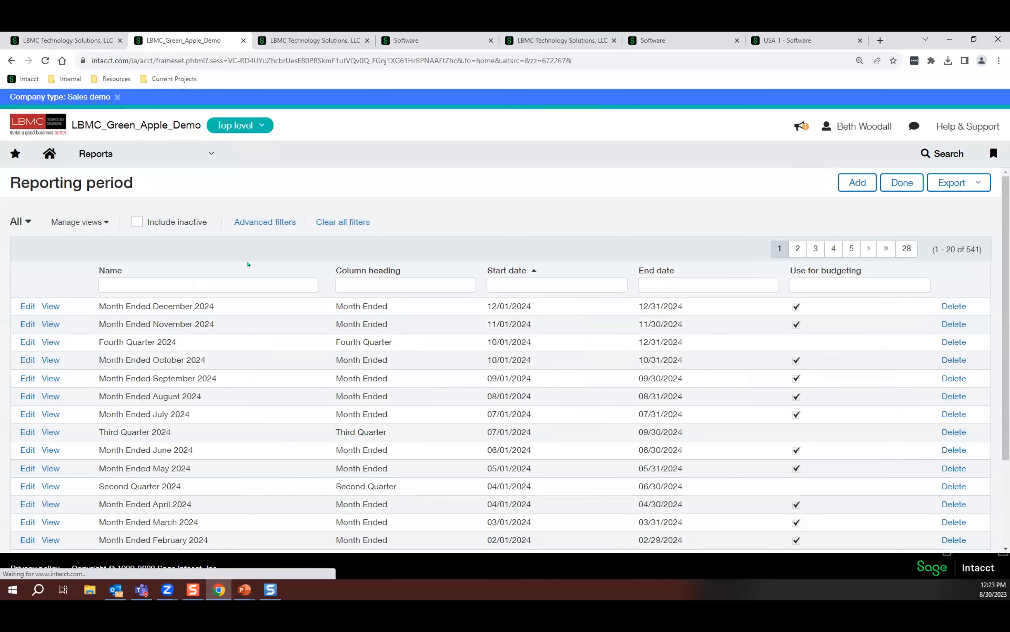
left_click_drag(221, 306, 81, 305)
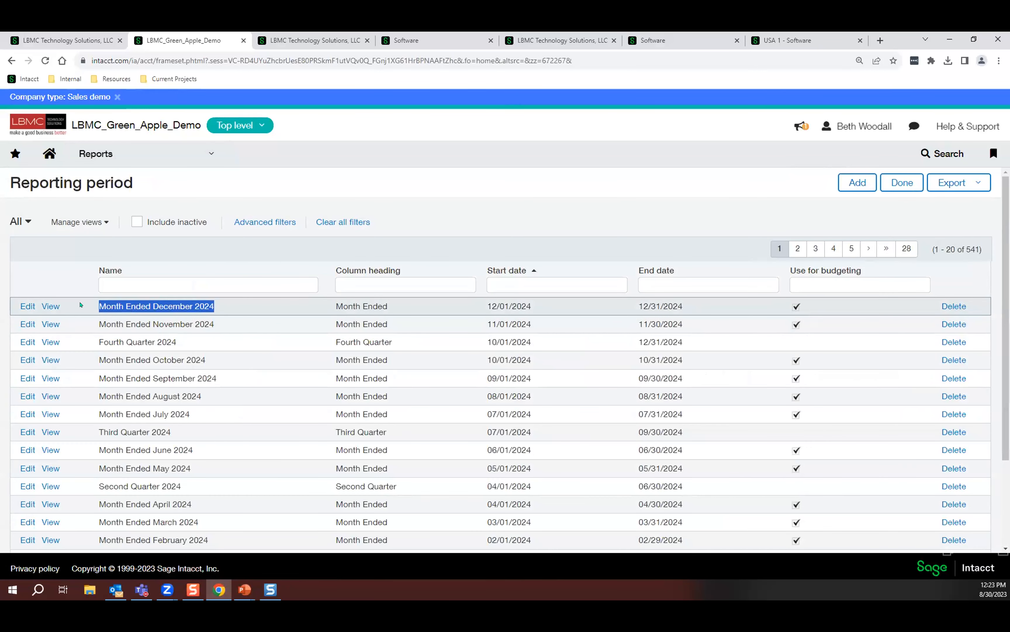
Open a blank General Ledger journal entry to view its header and entry fields.
left_click(138, 148)
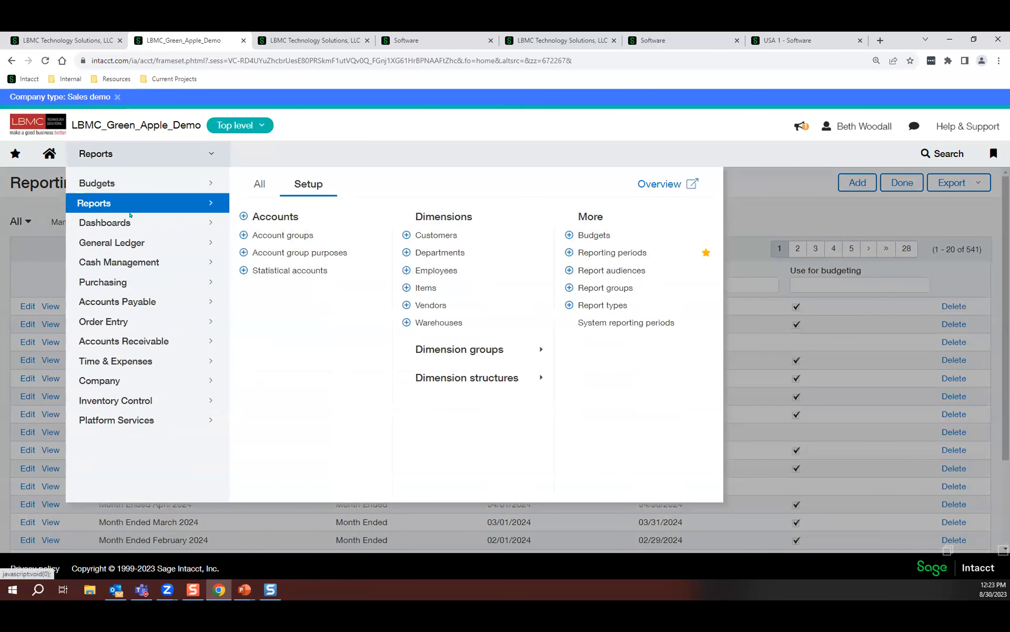
left_click(115, 241)
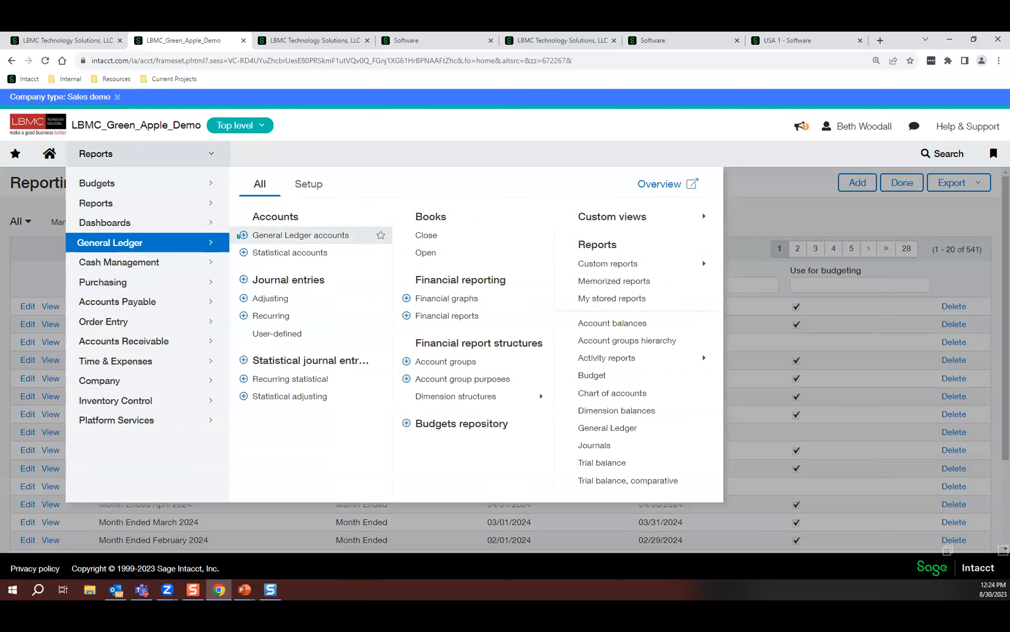
left_click(245, 280)
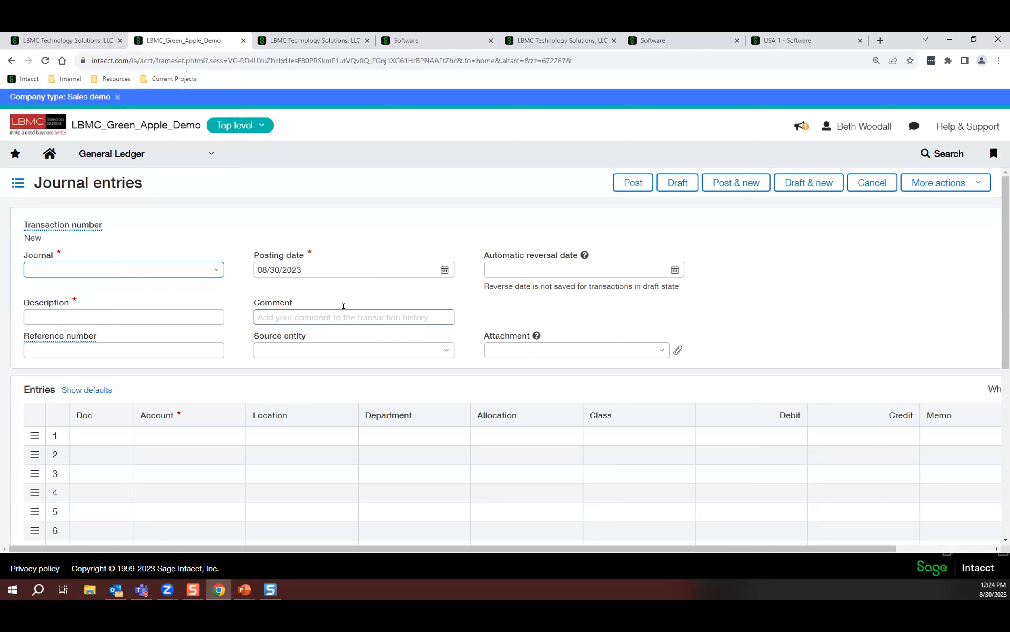
Start a new custom report, leaving the blank journal entry without saving.
left_click(173, 154)
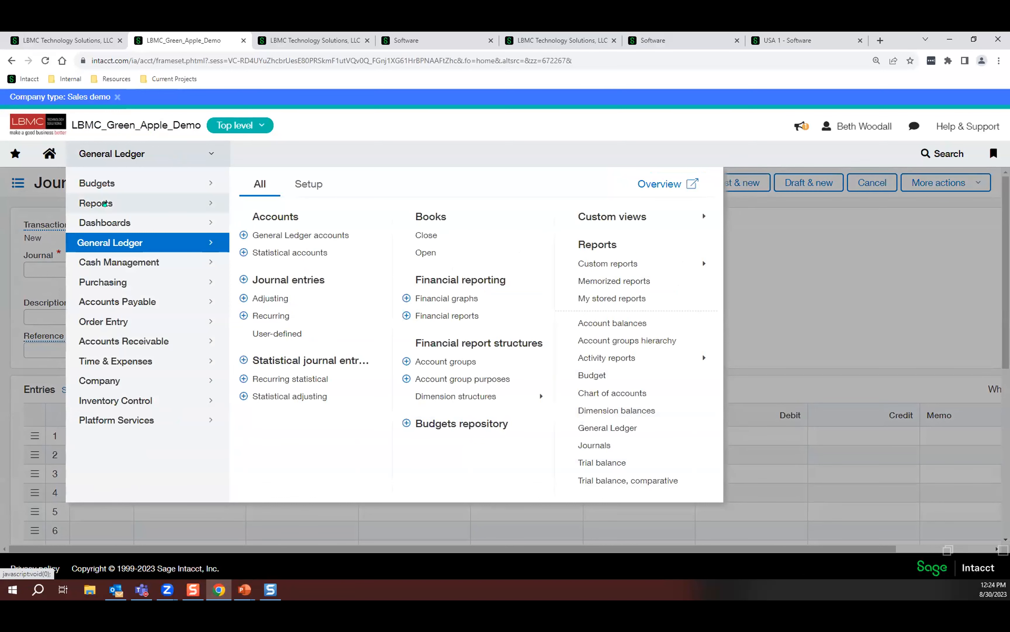
left_click(104, 203)
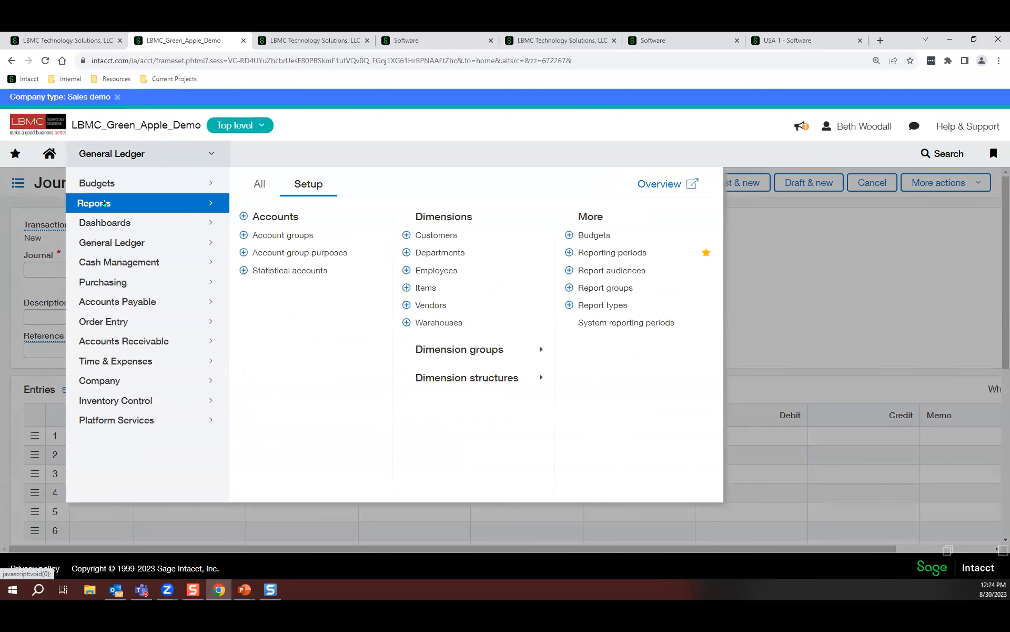
left_click(251, 179)
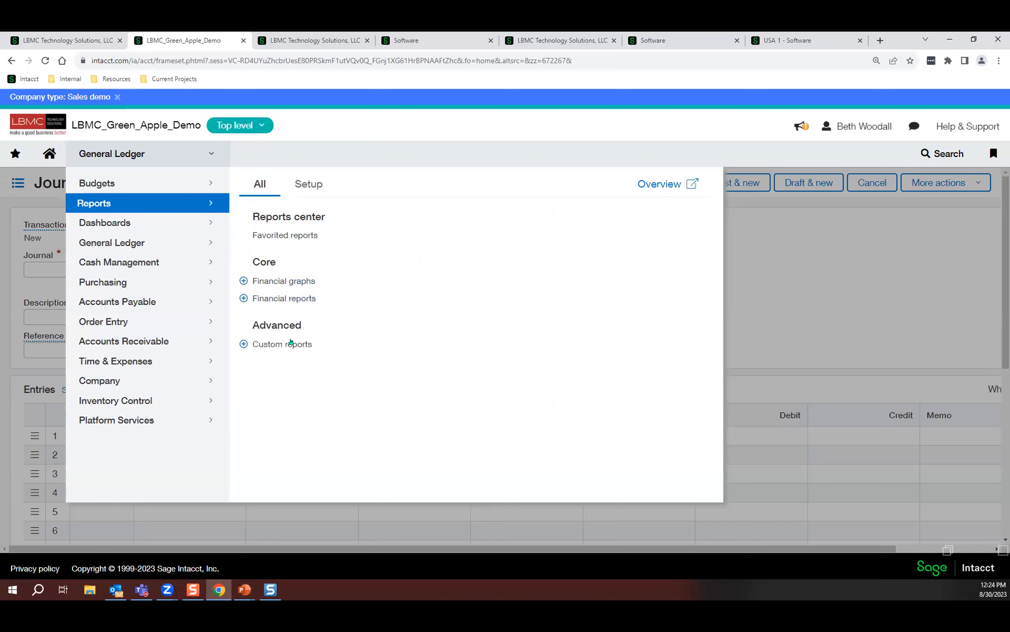
left_click(242, 345)
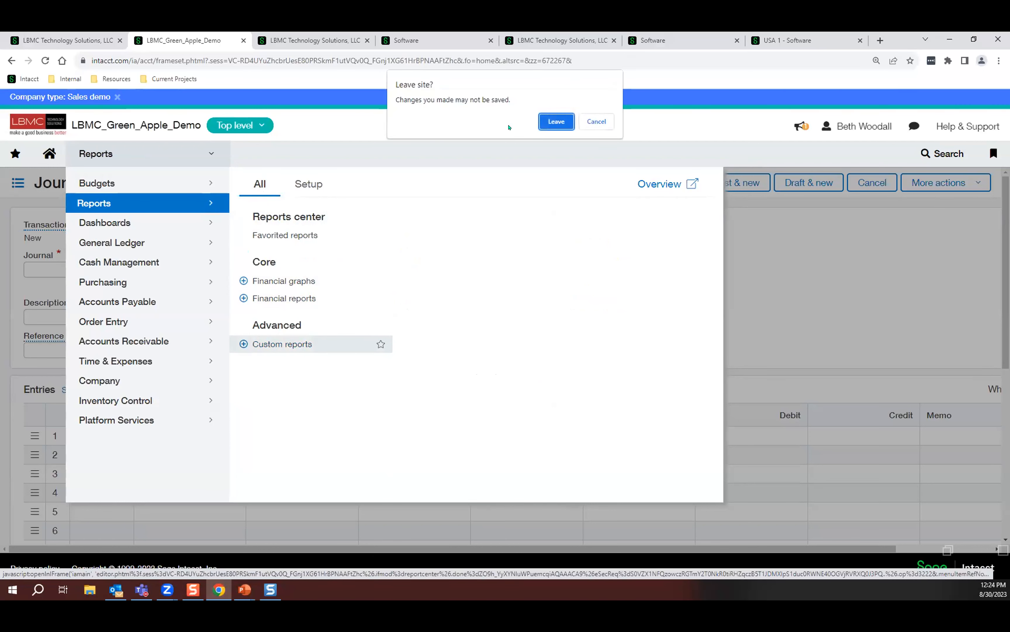
left_click(557, 121)
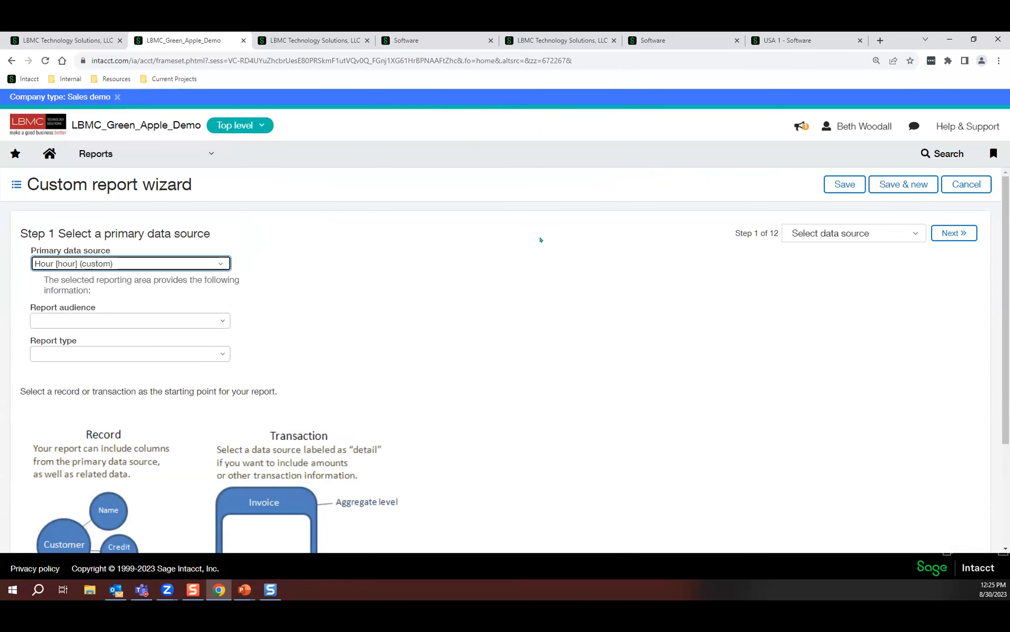
Choose General Ledger detail as the report's primary data source and proceed to column selection.
left_click(149, 263)
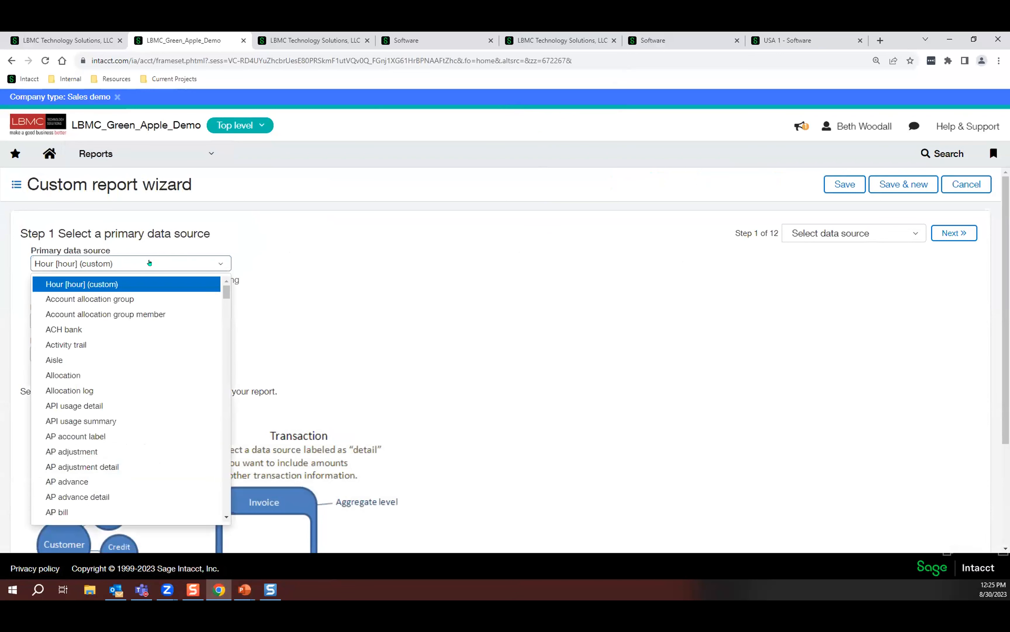
scroll(140, 354, "down", 5)
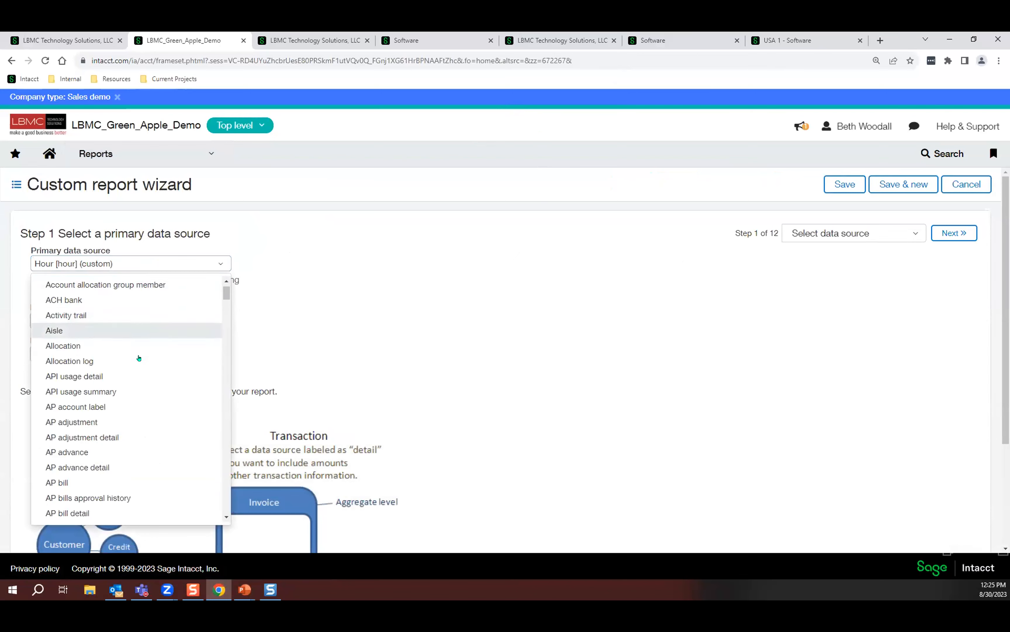
scroll(139, 358, "down", 20)
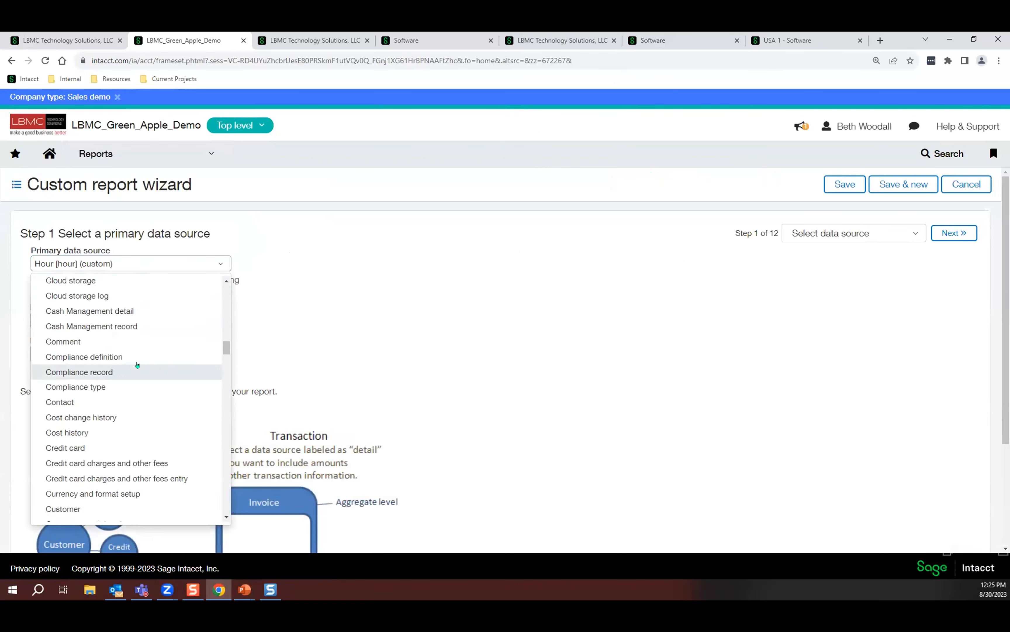
scroll(137, 365, "down", 10)
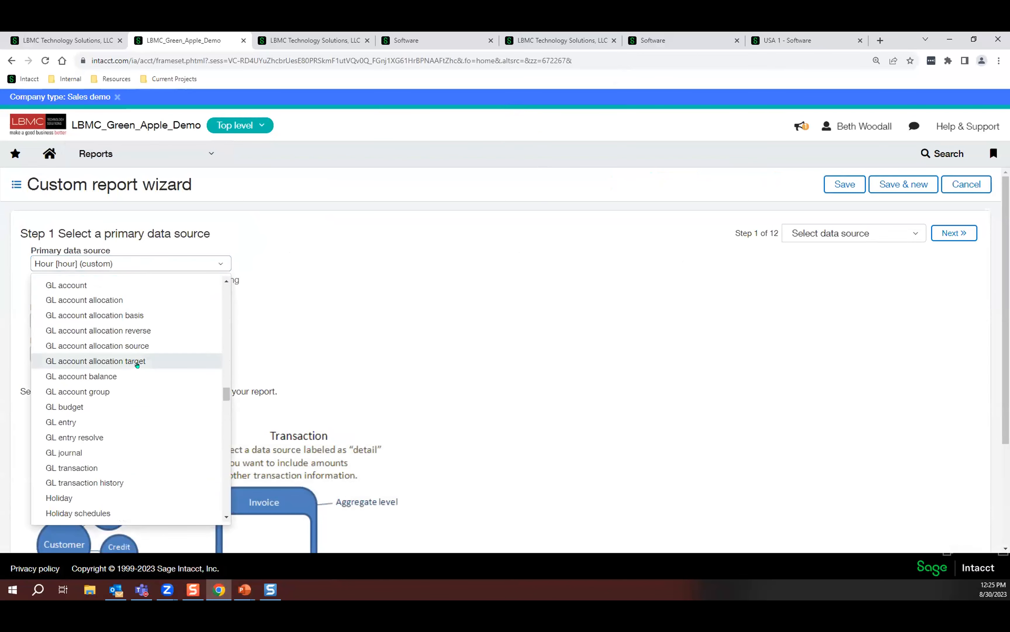
scroll(138, 365, "up", 3)
left_click(109, 361)
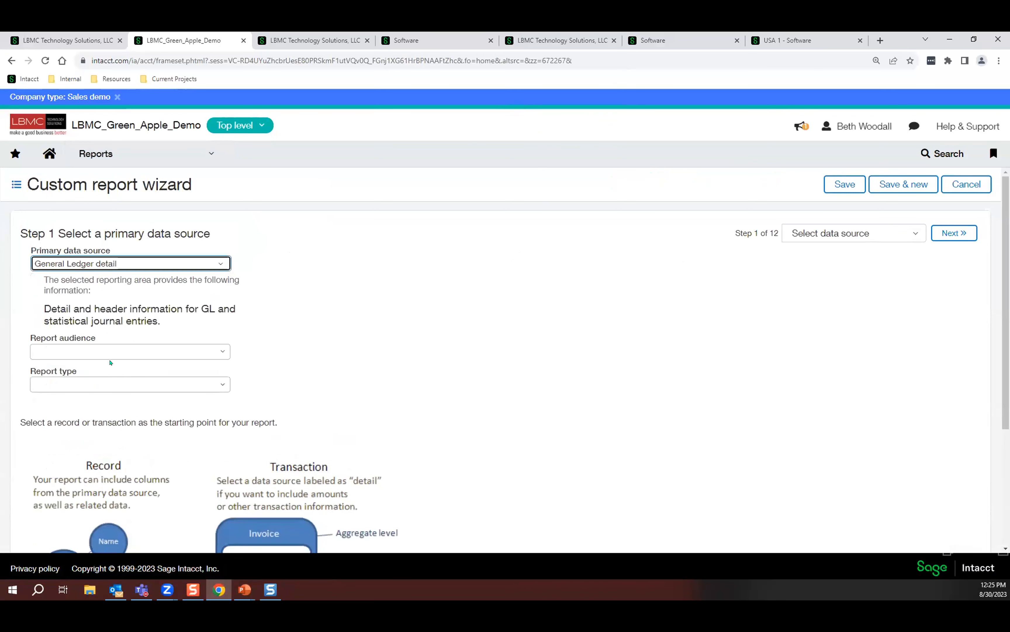
left_click(945, 237)
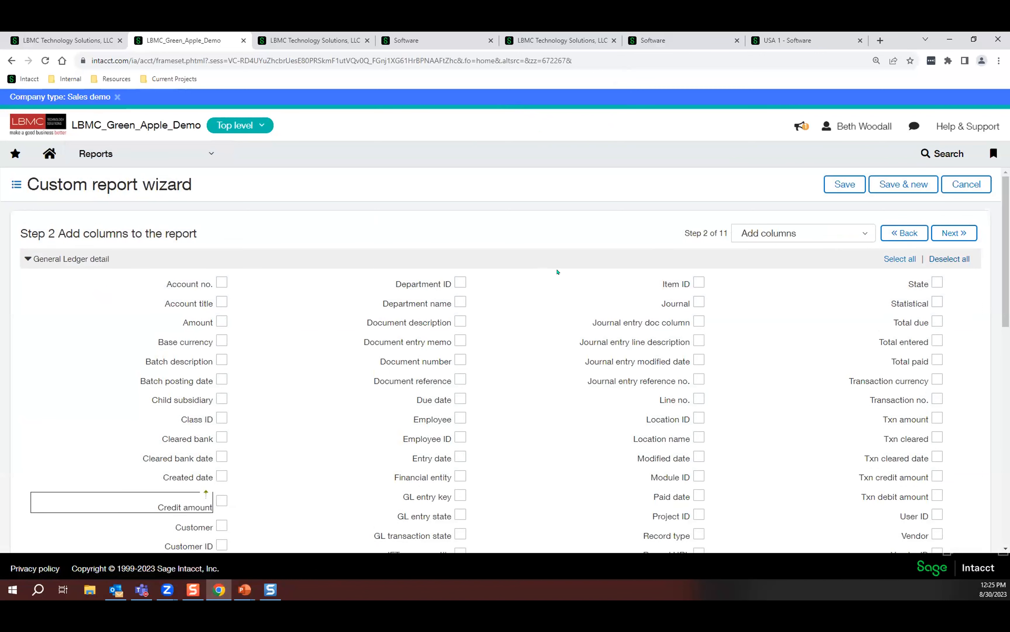
Add the Account no., Account title, Amount, Entry date and Location ID columns to the report.
scroll(557, 272, "down", 1)
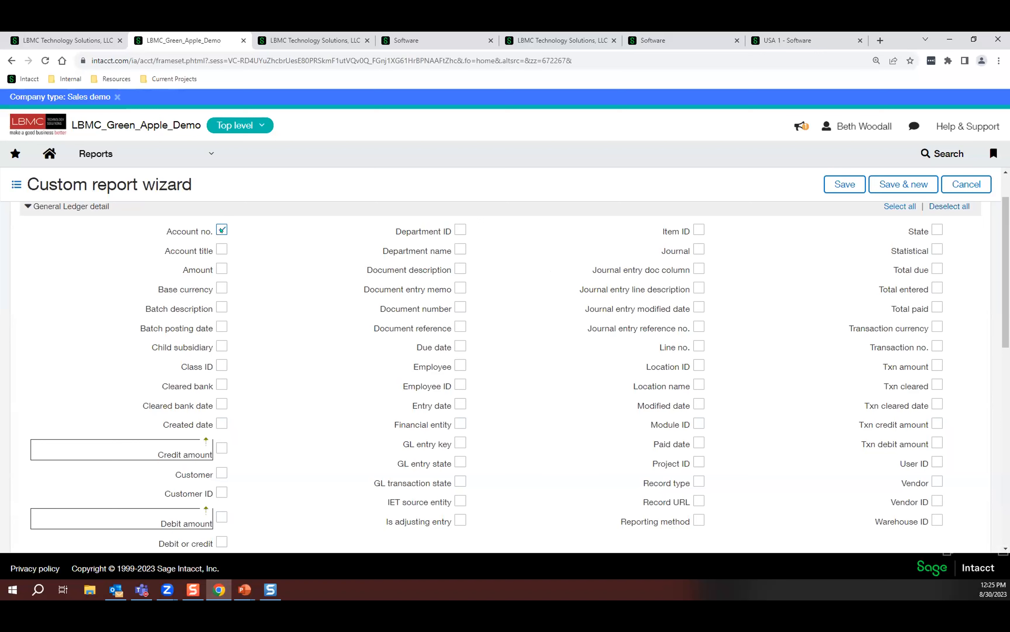
left_click(221, 249)
left_click(221, 267)
left_click(459, 404)
left_click(700, 365)
scroll(779, 337, "up", 1)
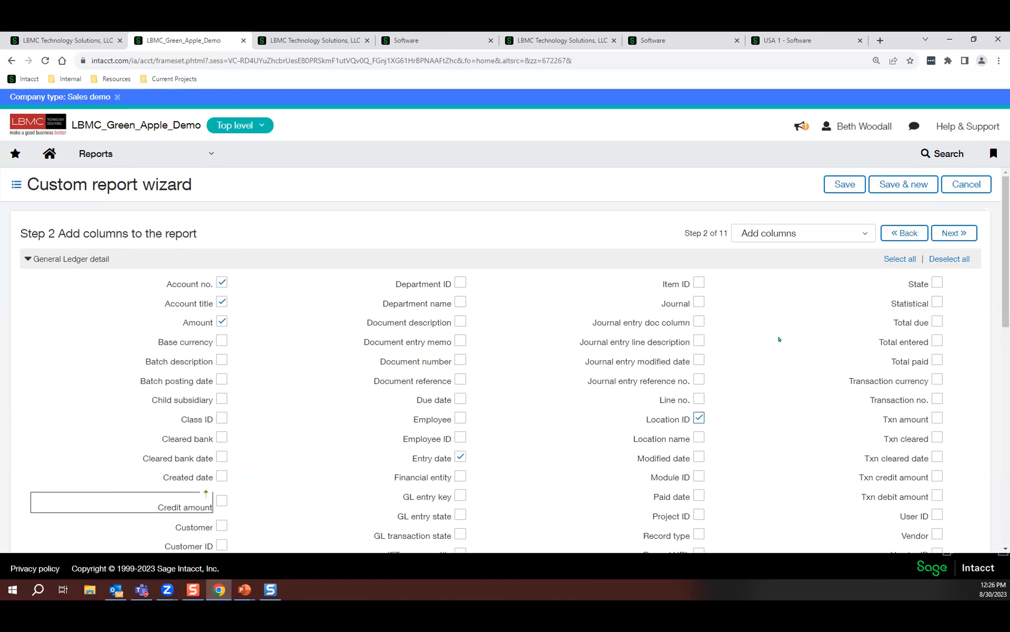
Add a report filter for Account no. greater than or equal to 4000--Sales Revenue.
left_click(847, 237)
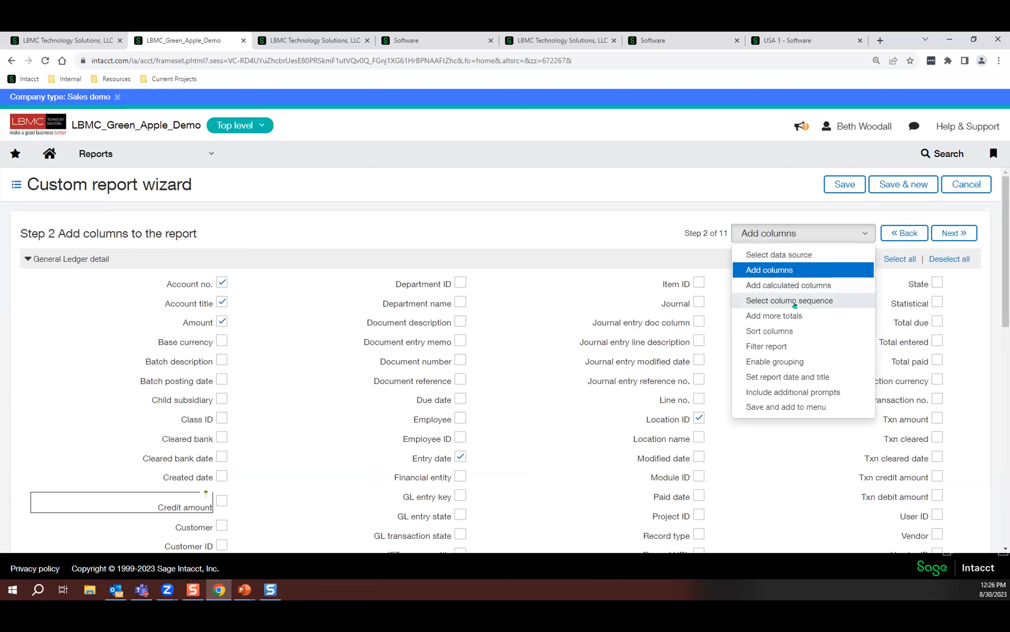
left_click(781, 347)
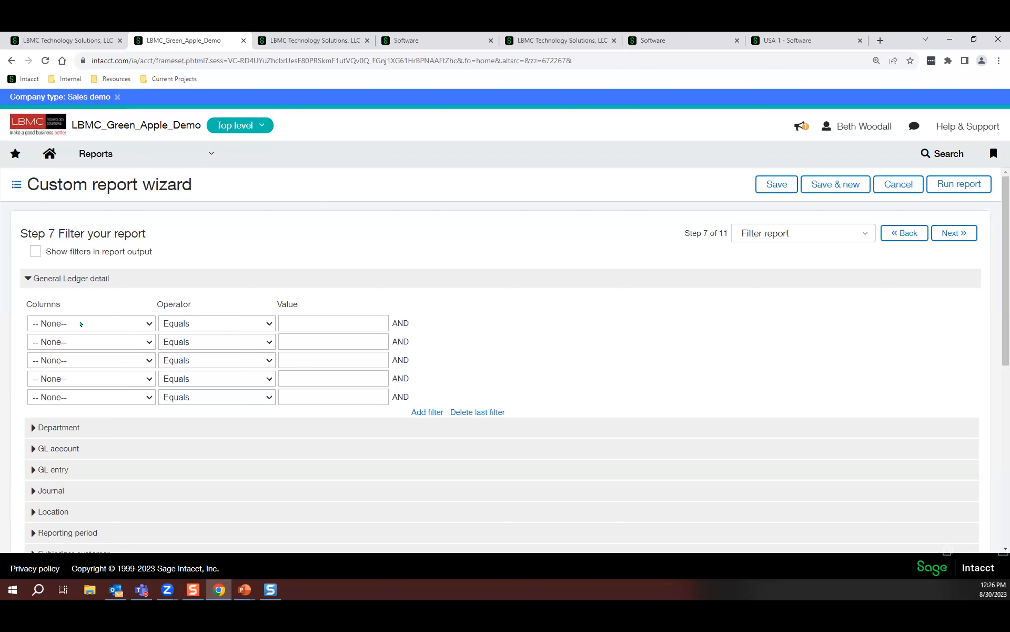
left_click(81, 323)
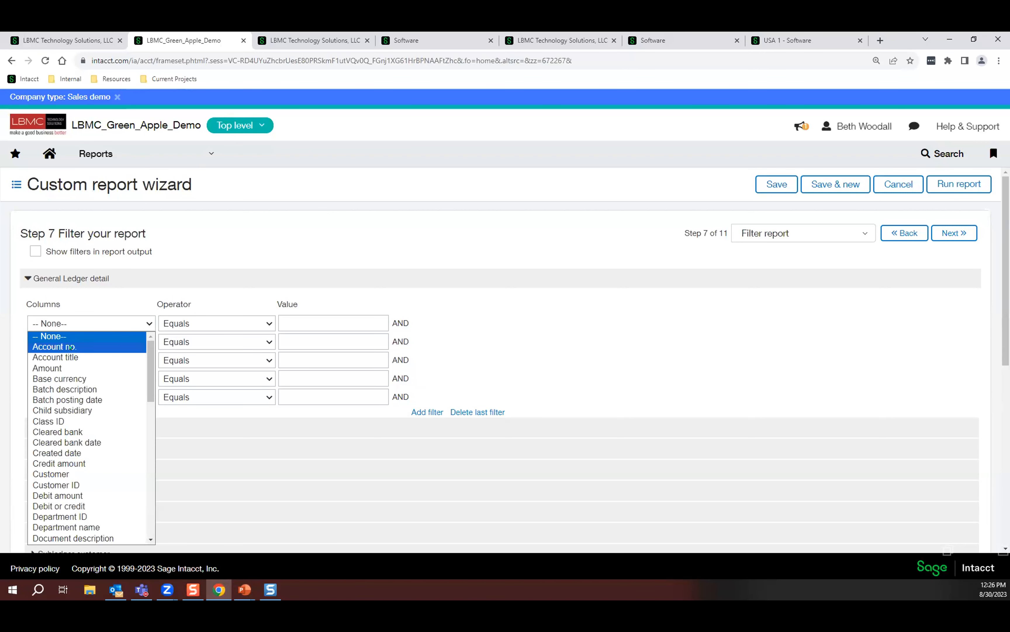
left_click(71, 346)
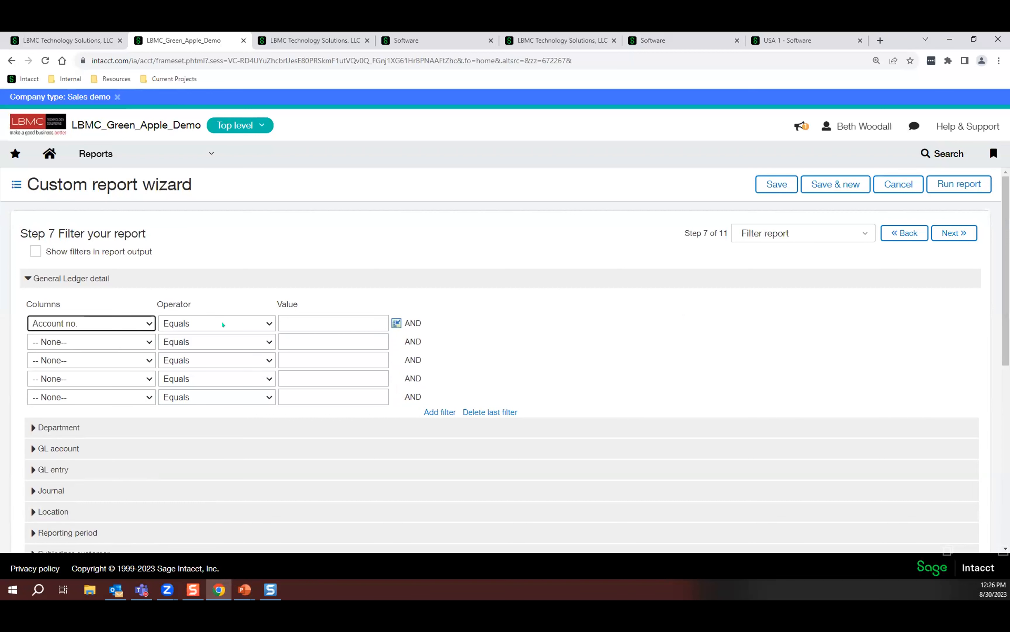
left_click(223, 324)
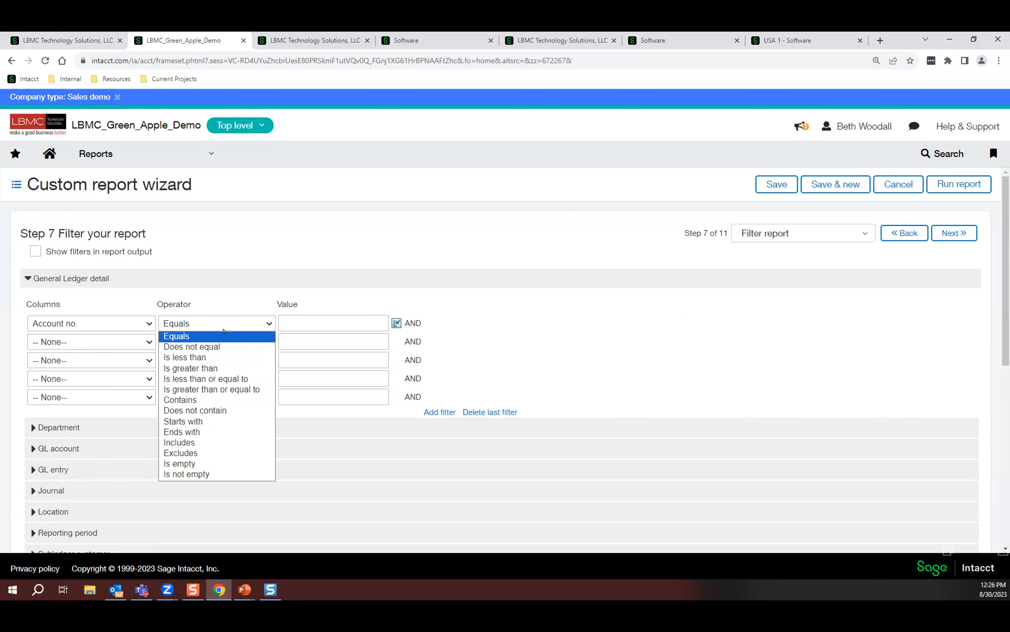
left_click(211, 389)
left_click(396, 323)
left_click(611, 231)
type("4")
key("Return")
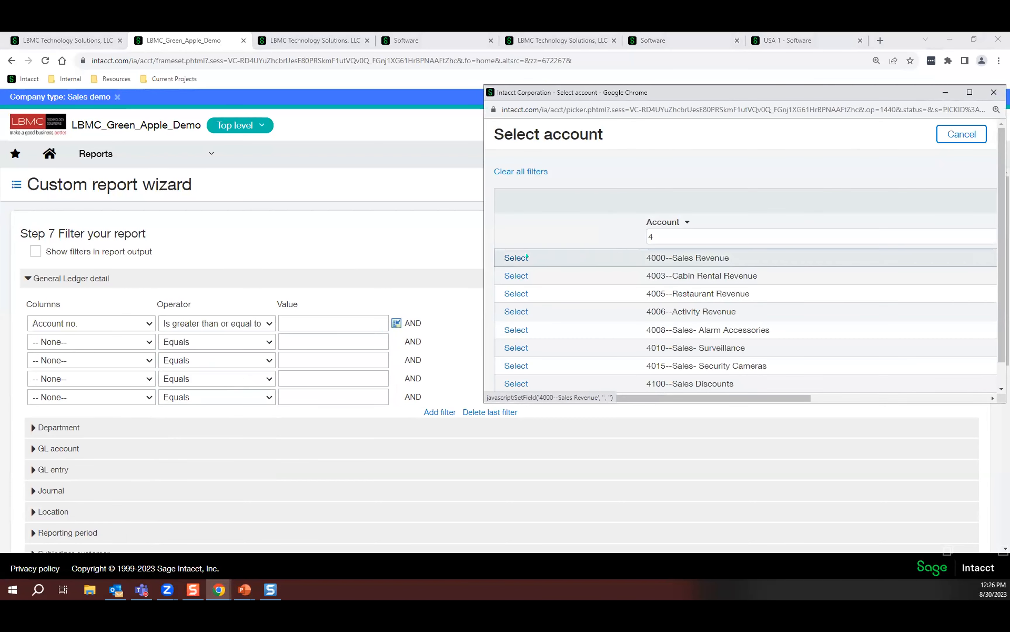
left_click(512, 257)
Add a second report filter for Account no. less than or equal to 8710--Retentions Account Receivable.
left_click(237, 345)
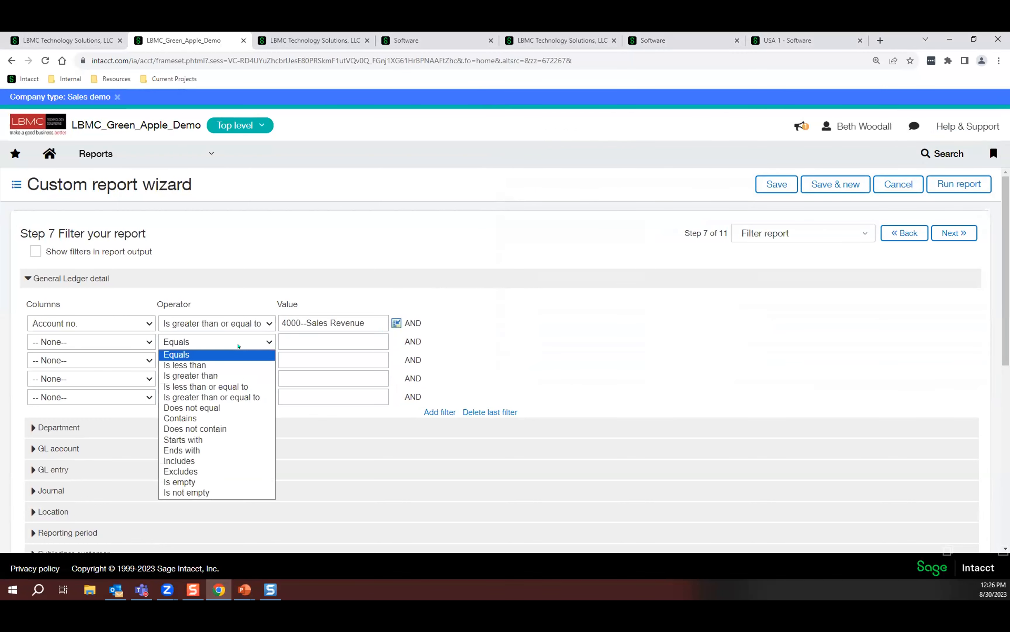
left_click(134, 342)
left_click(104, 364)
left_click(220, 346)
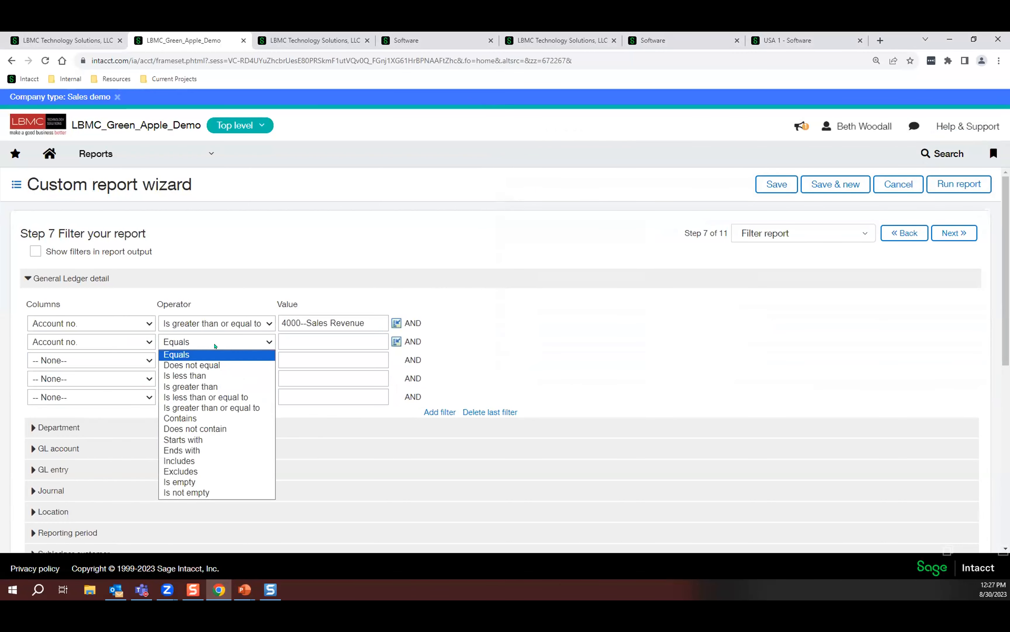
left_click(201, 397)
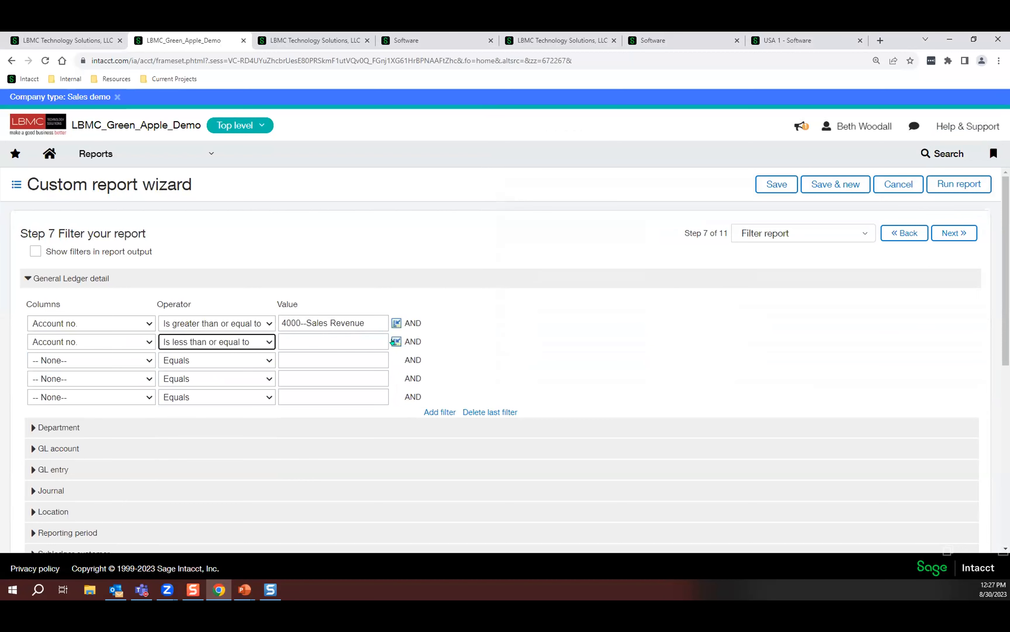
left_click(396, 341)
left_click(639, 234)
type("8")
key("Return")
left_click(525, 257)
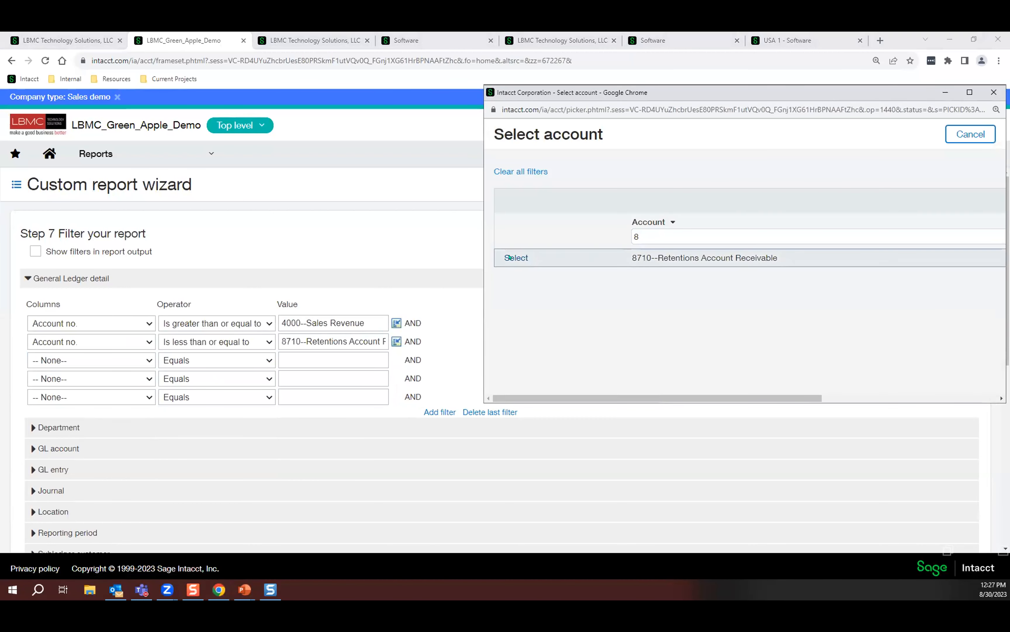
Go to the wizard's final stage for naming the report, saving it and adding it to a menu.
left_click(833, 233)
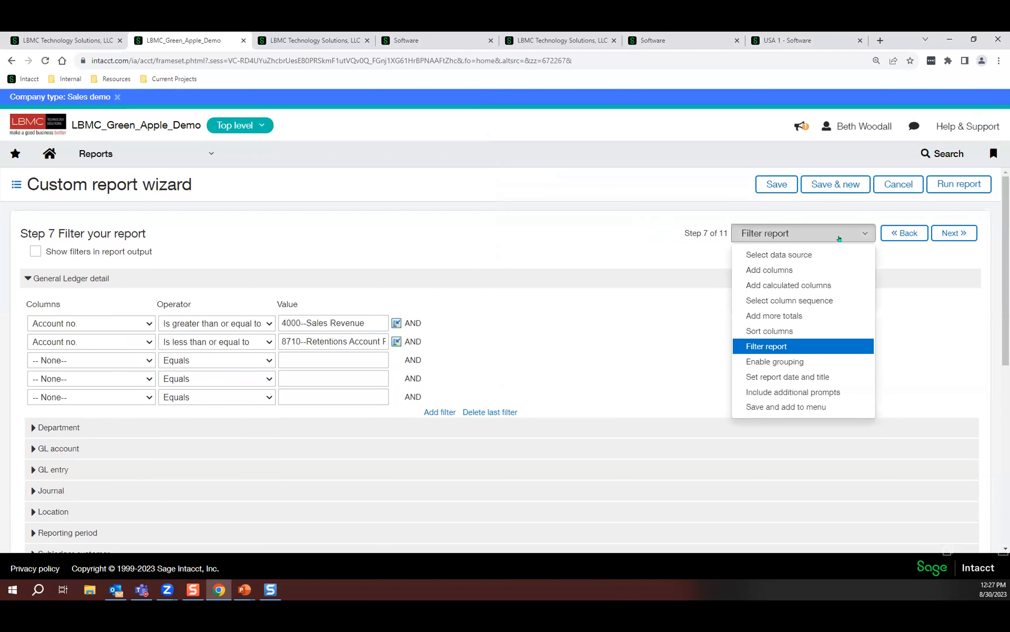
left_click(809, 405)
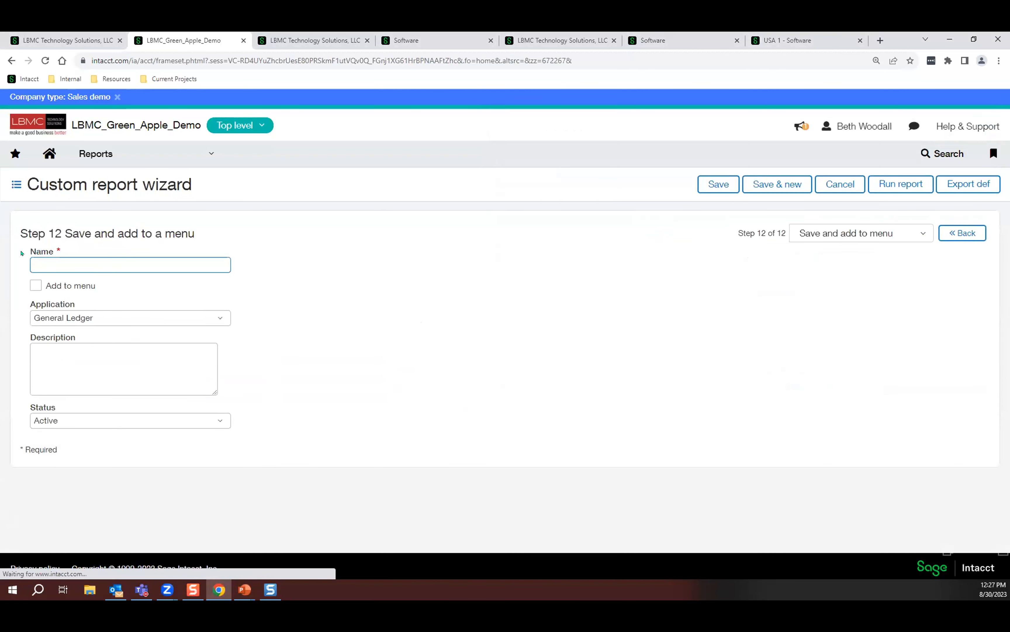
left_click(141, 265)
left_click(459, 322)
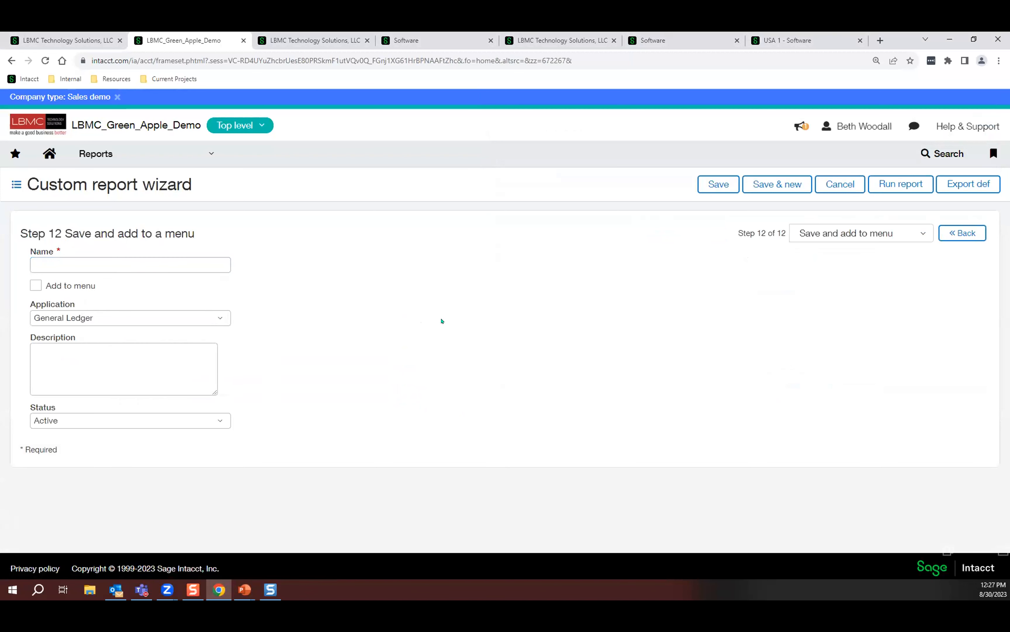
Name the report GL Details for Budgeting, enable adding it to the menu, and save it.
left_click(166, 264)
type("GL")
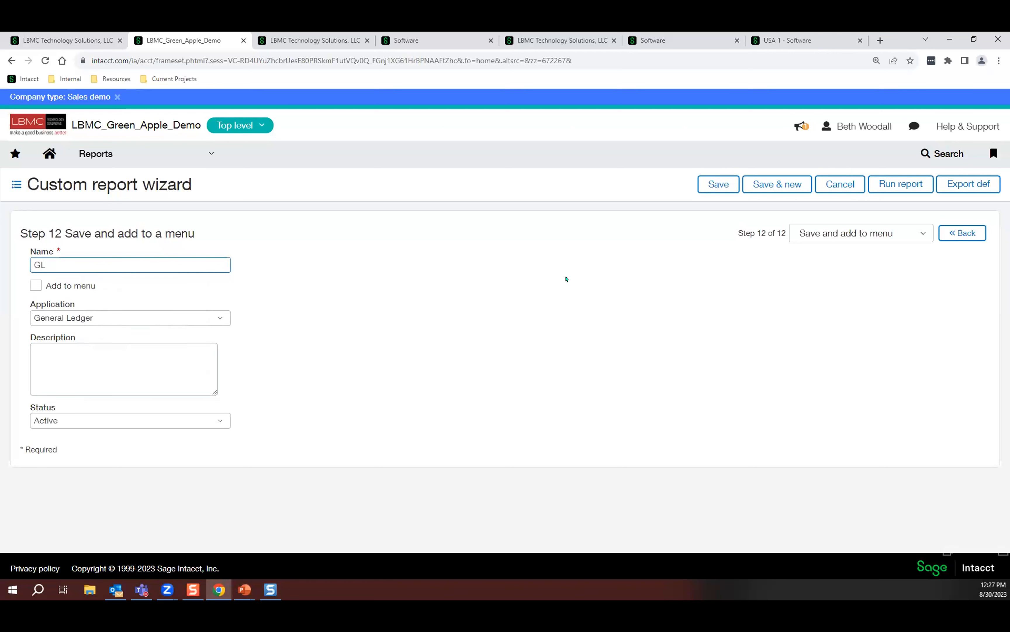
type(" Details for Budgeting")
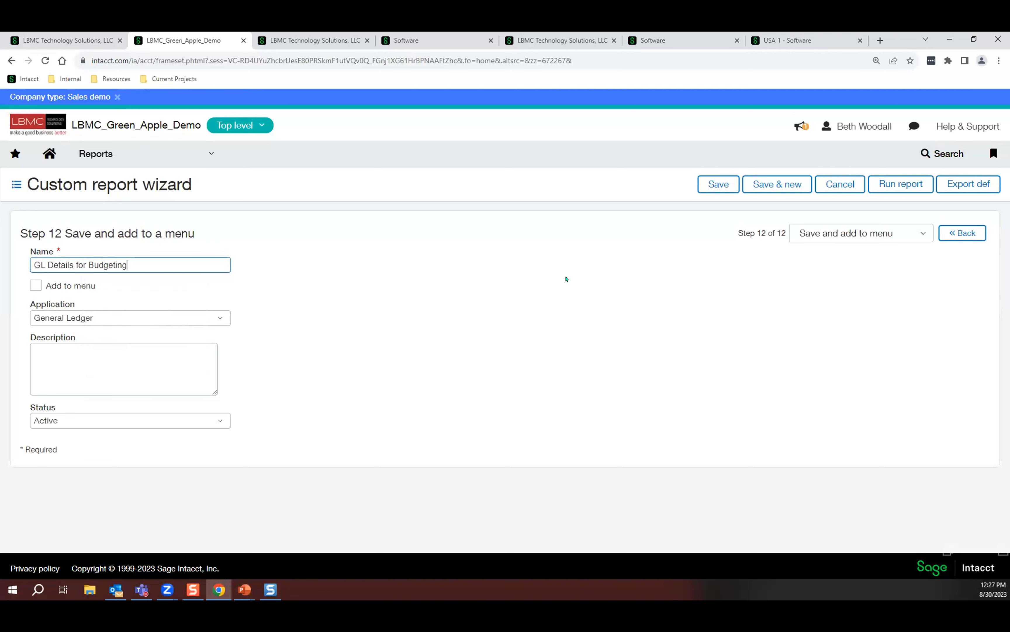
left_click(35, 286)
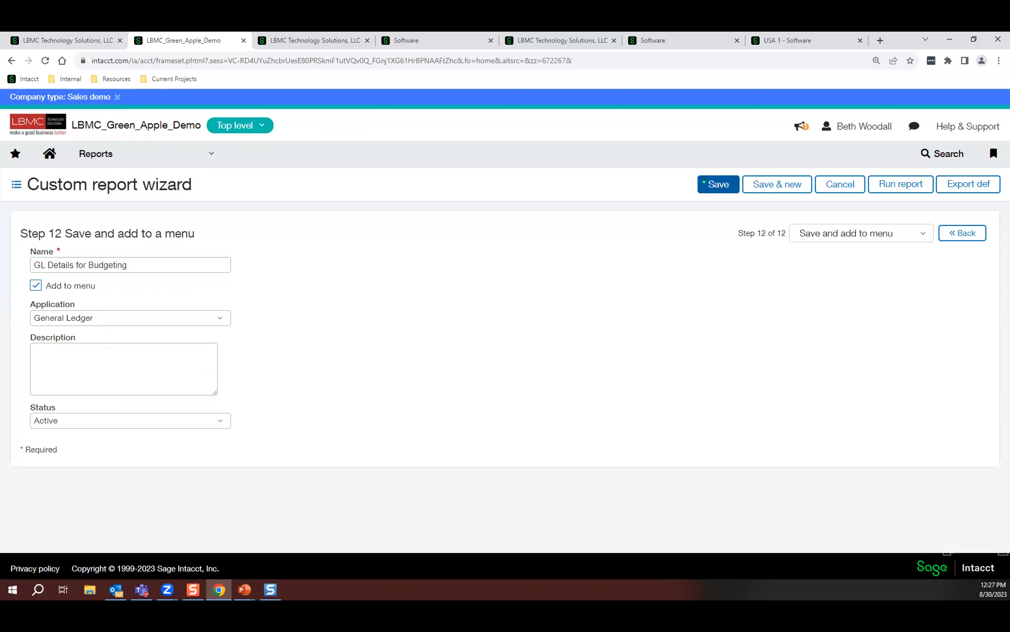
left_click(705, 181)
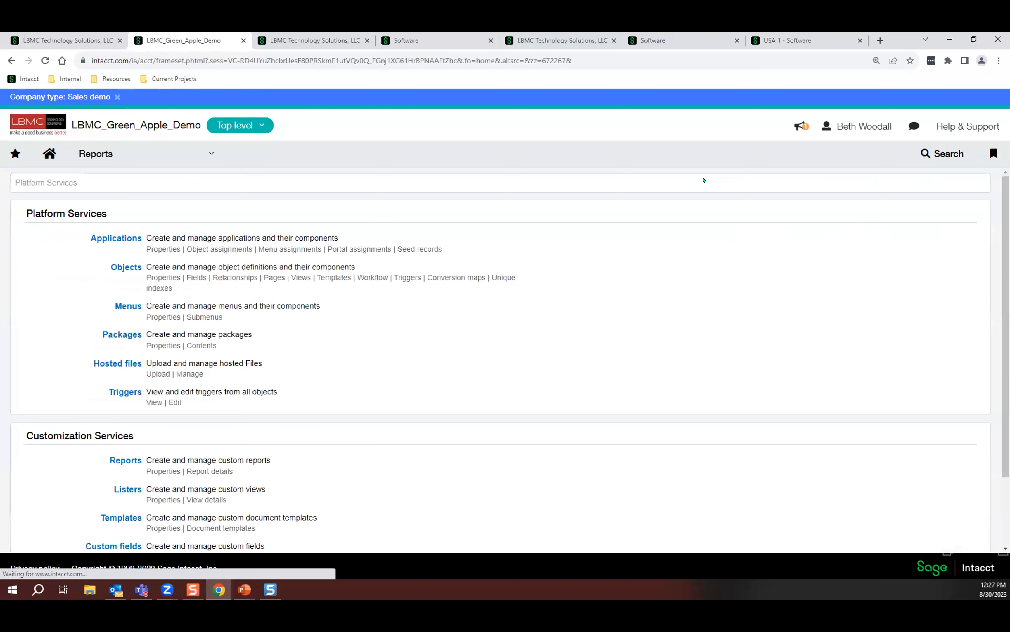
Run the GL Details for Budgeting report from the custom reports list.
left_click(140, 154)
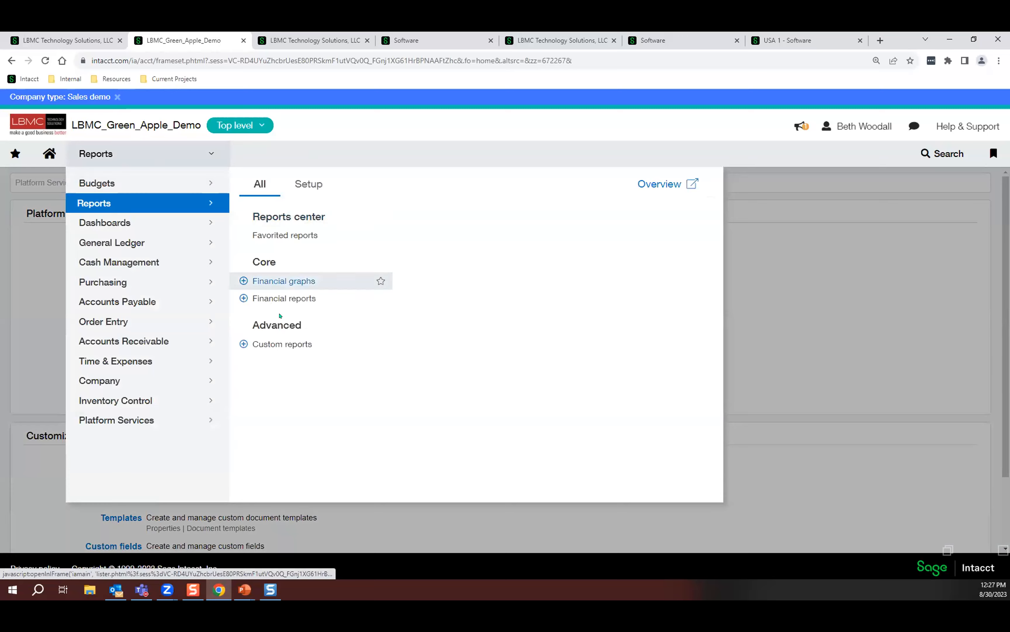
left_click(267, 345)
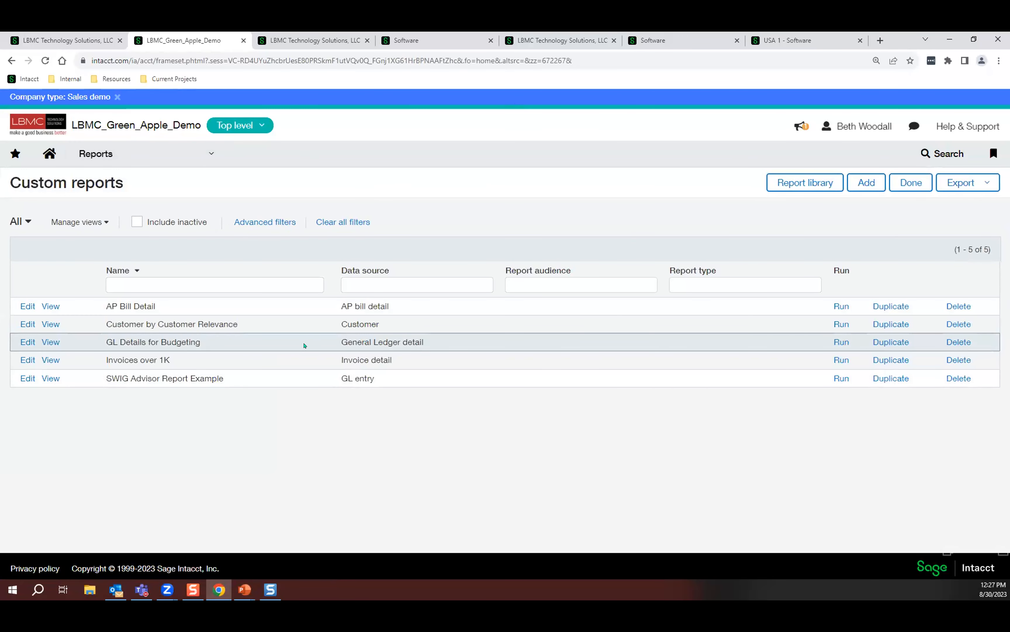
left_click(842, 343)
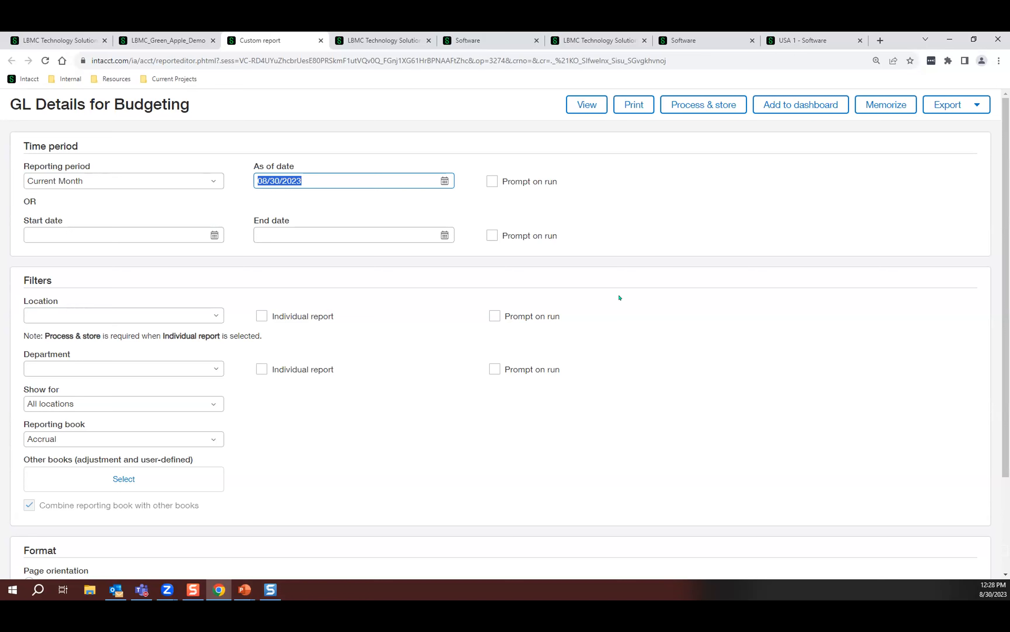
Set the report's start date to 01/01/2019.
left_click(214, 235)
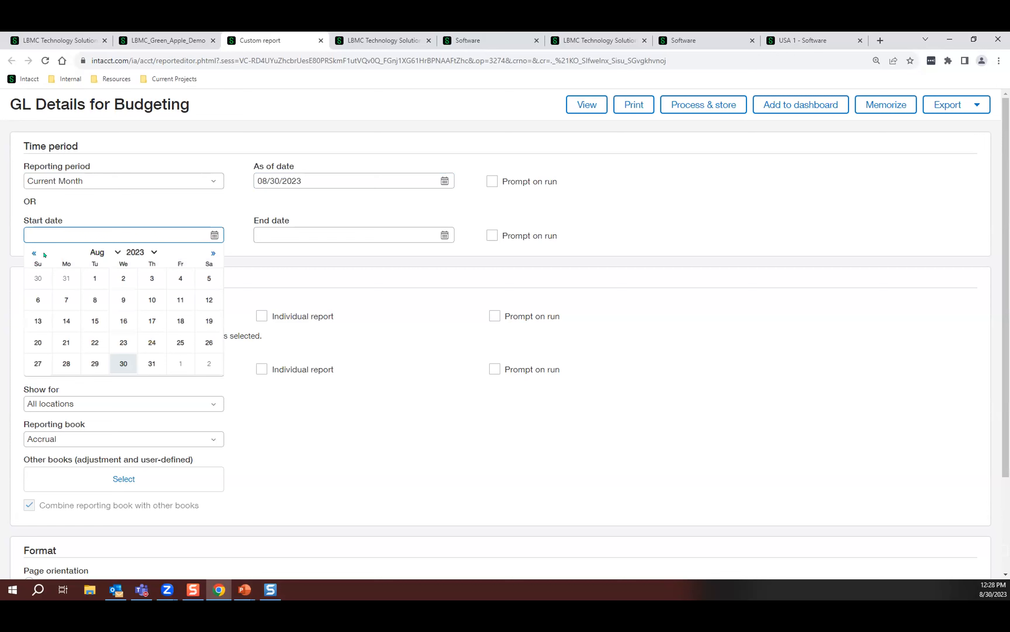
left_click(140, 251)
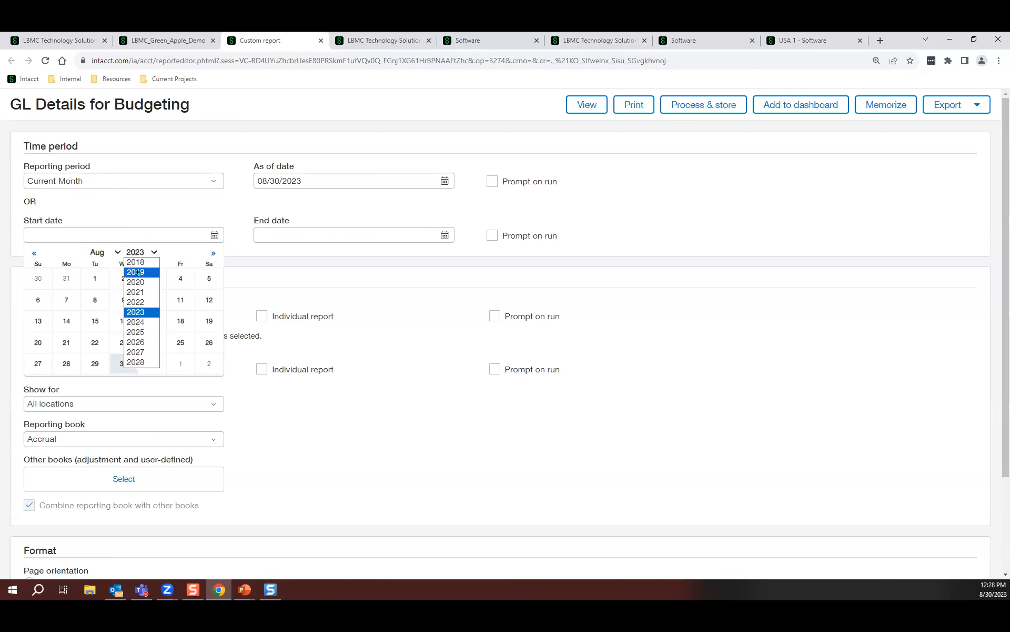
left_click(135, 271)
left_click(104, 251)
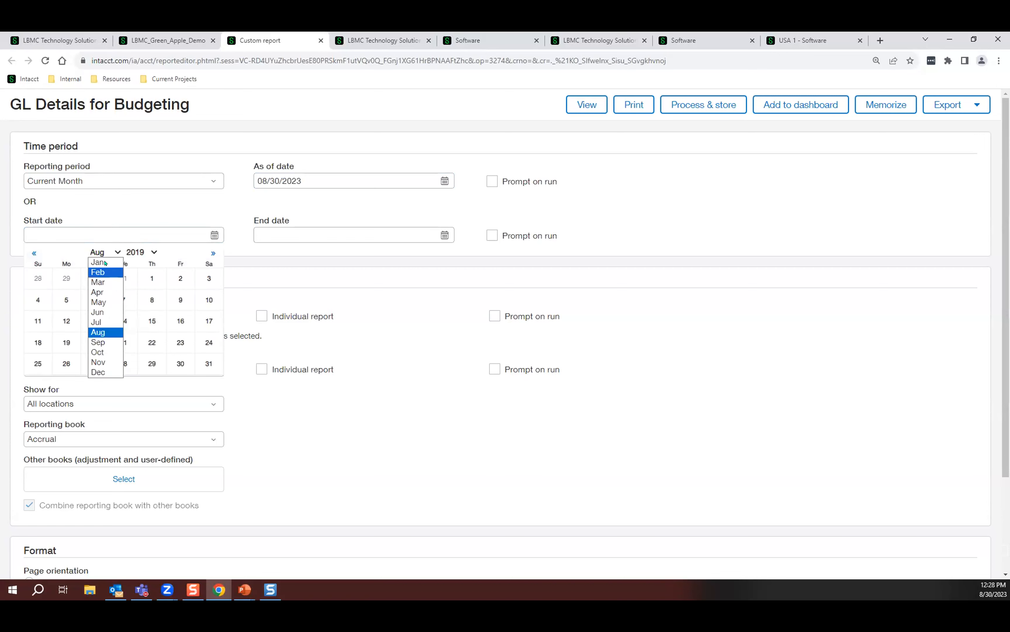
left_click(98, 264)
left_click(95, 278)
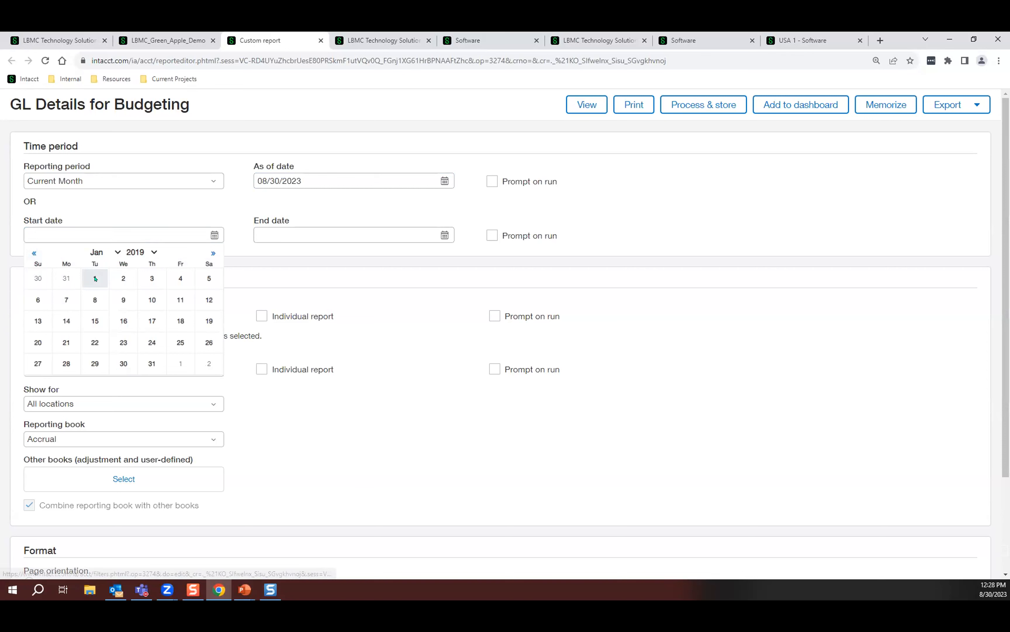
Set the report's end date to 12/31/2019.
left_click(444, 235)
left_click(372, 251)
left_click(370, 271)
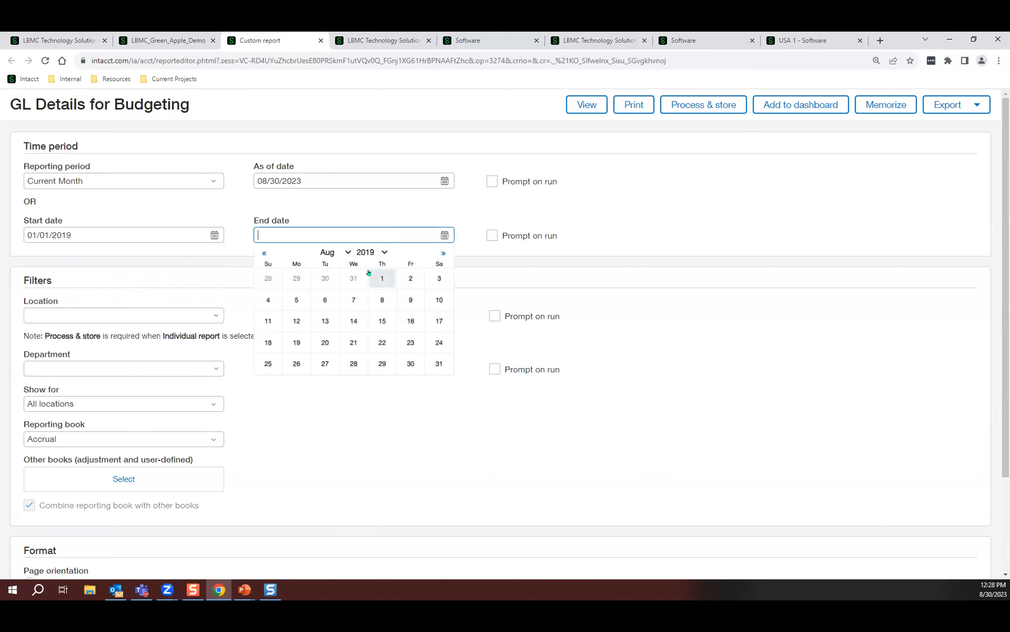
left_click(444, 253)
left_click(443, 252)
left_click(444, 253)
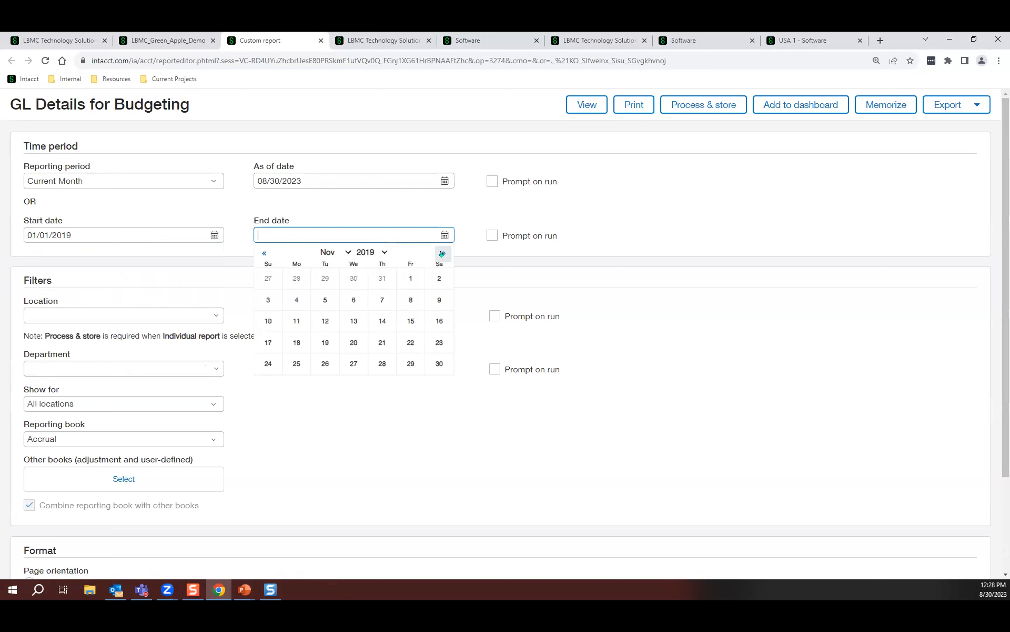
left_click(443, 253)
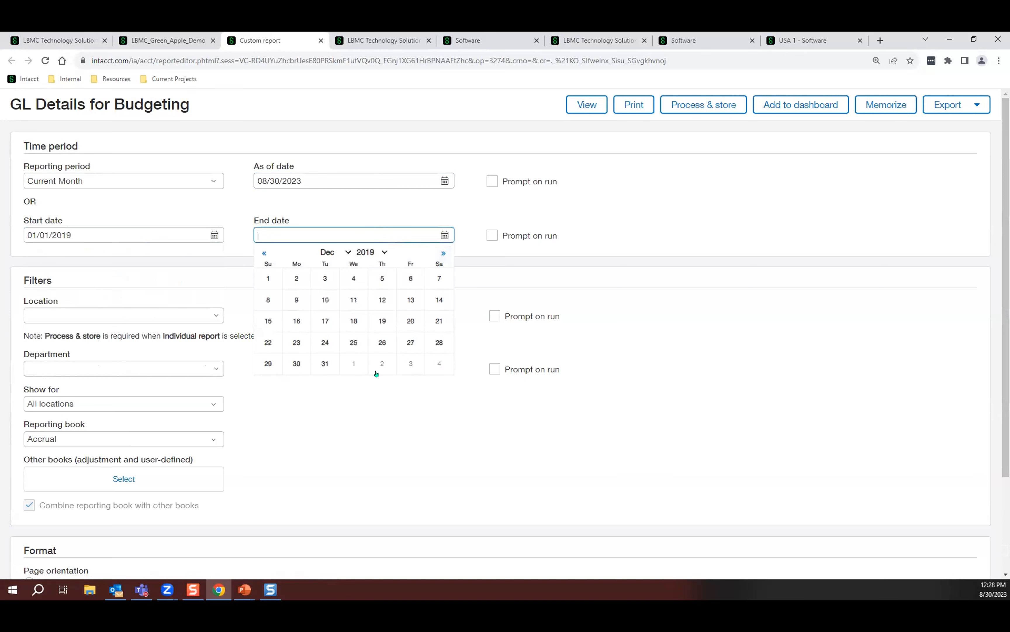
left_click(325, 362)
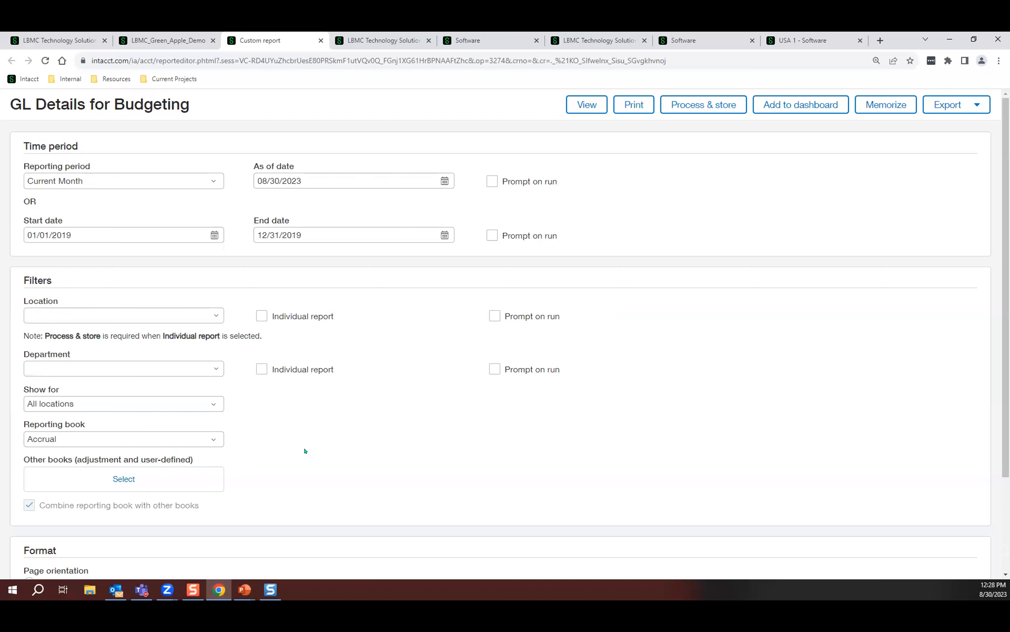
Export the GL Details for Budgeting report as CSV and download the file.
scroll(356, 439, "down", 3)
scroll(838, 176, "up", 3)
left_click(958, 109)
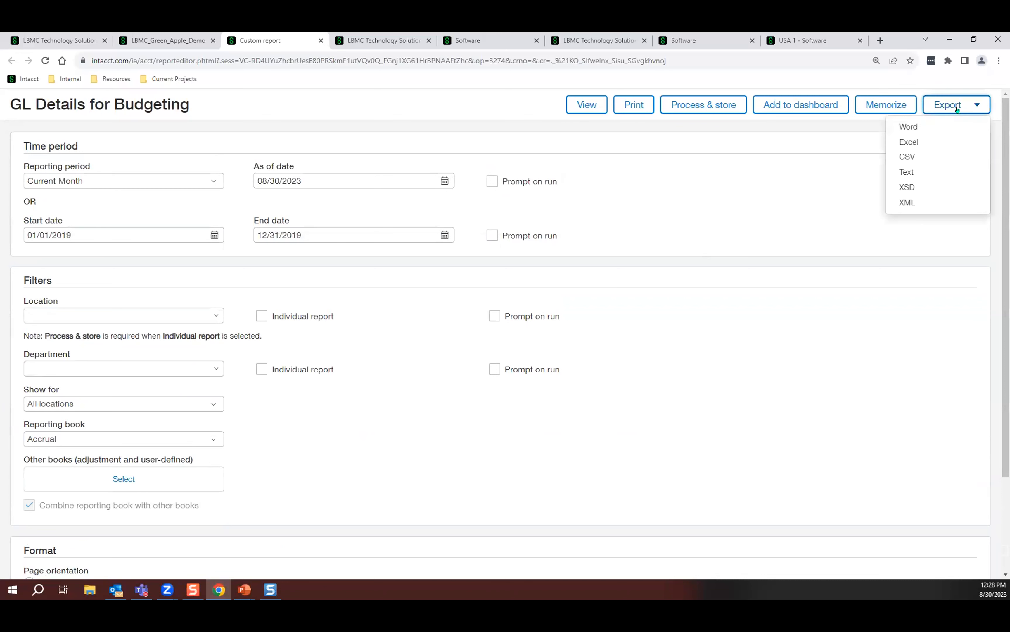
left_click(908, 157)
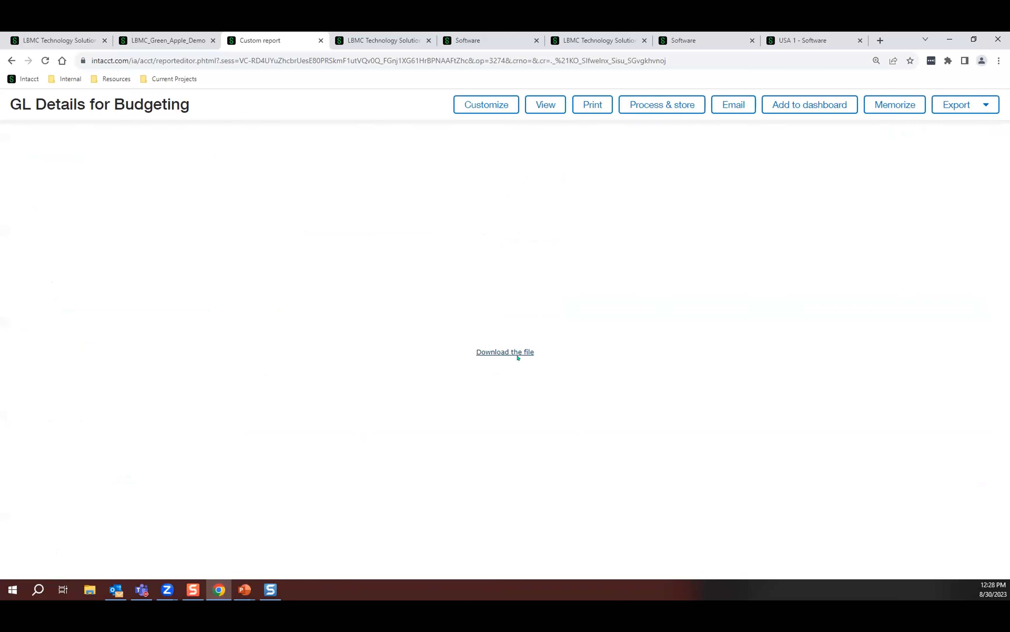
left_click(508, 352)
Open the downloaded GL Details for Budgeting (1).csv in Excel and autofit all column widths.
left_click(947, 61)
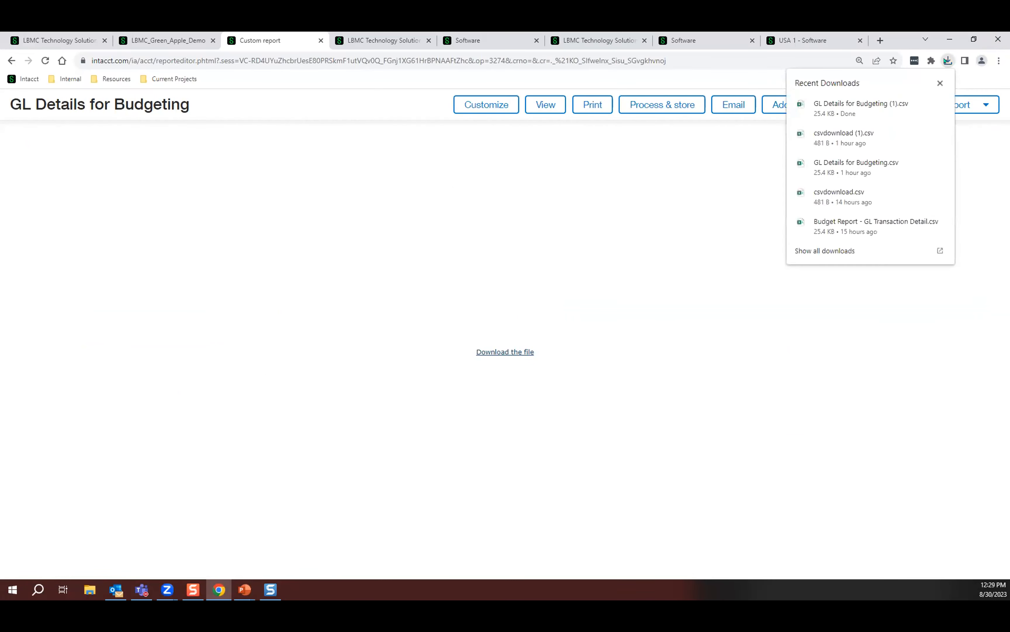
left_click(872, 109)
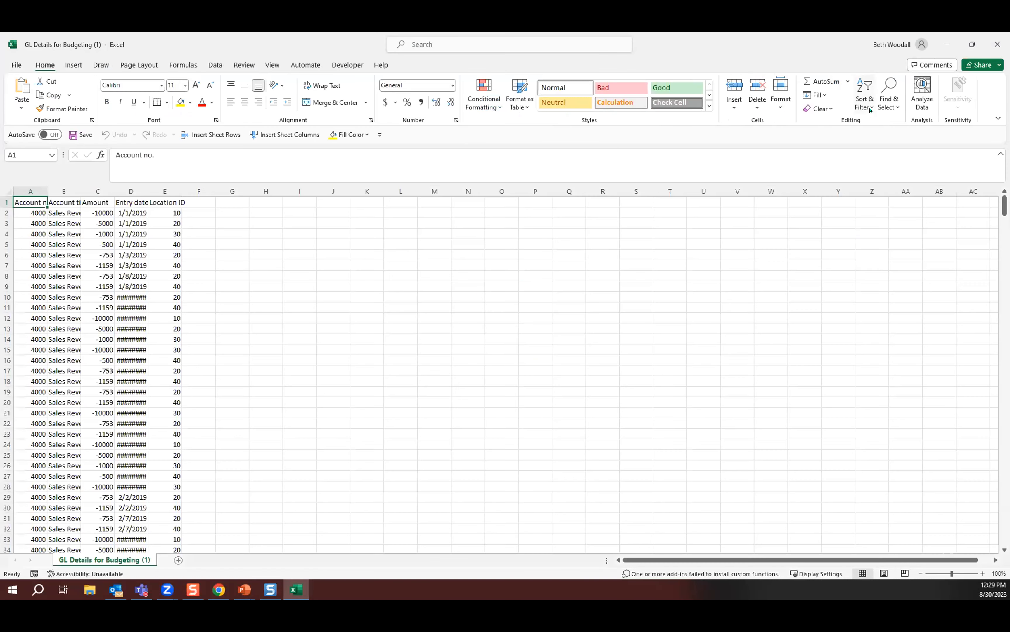
left_click(9, 191)
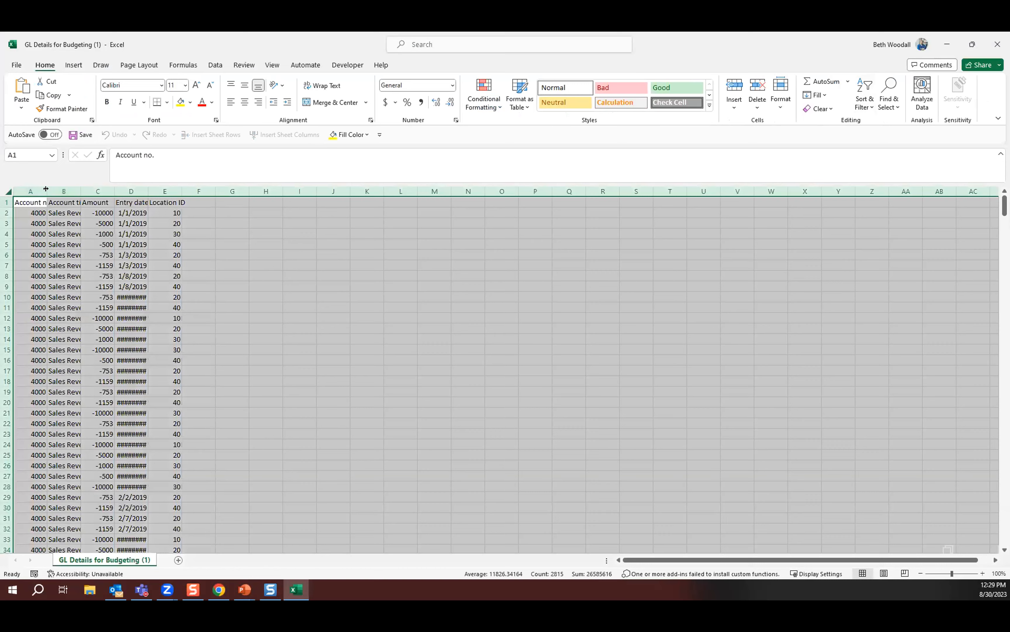
double_click(47, 191)
Examine the exported ledger rows by account, amount, entry date and location ID.
scroll(239, 289, "down", 1)
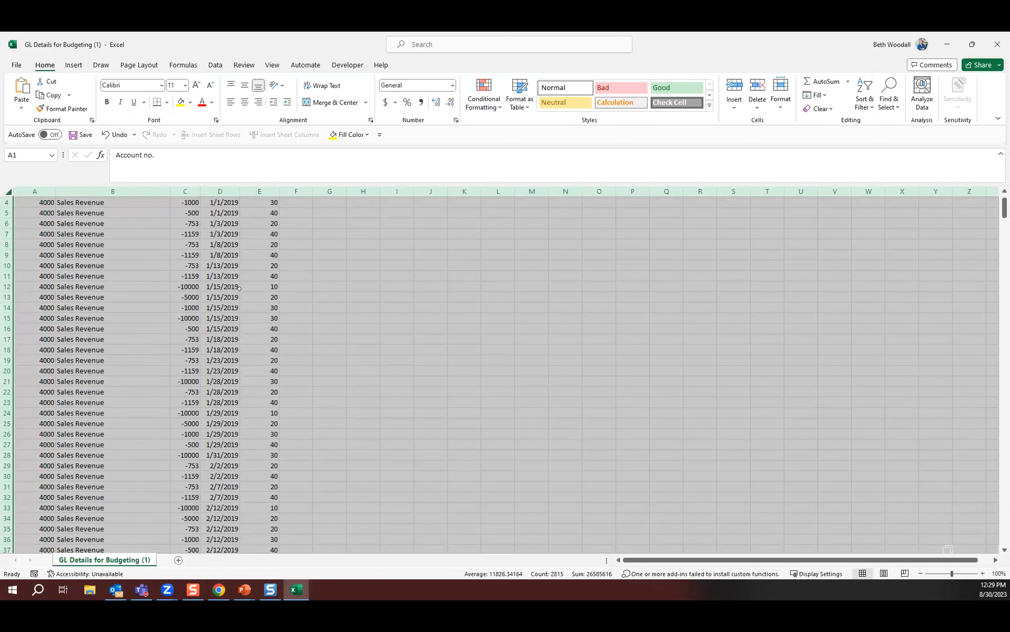
scroll(306, 311, "down", 15)
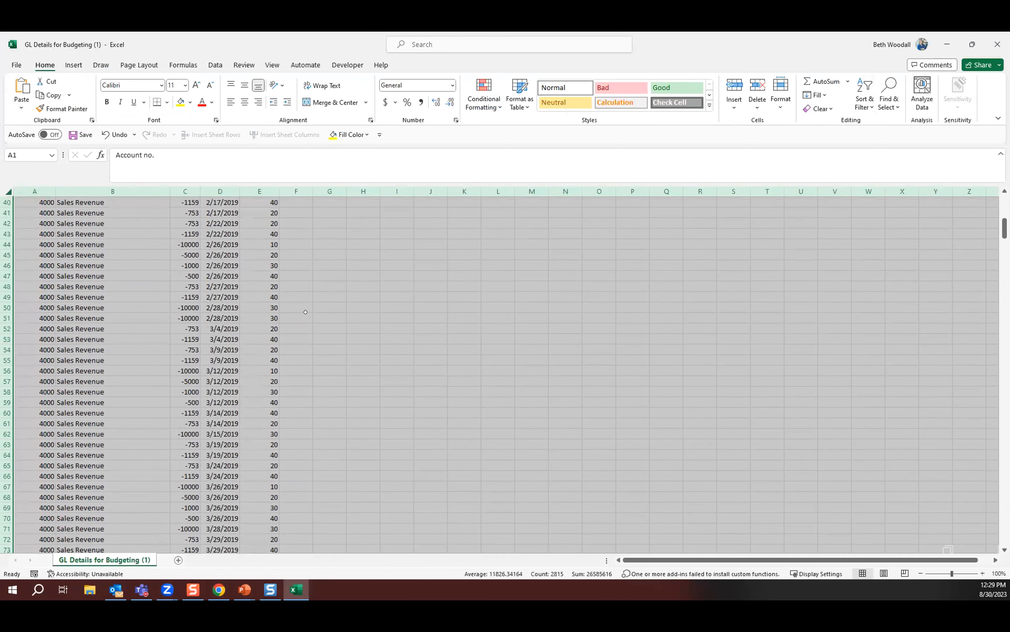
scroll(306, 312, "down", 20)
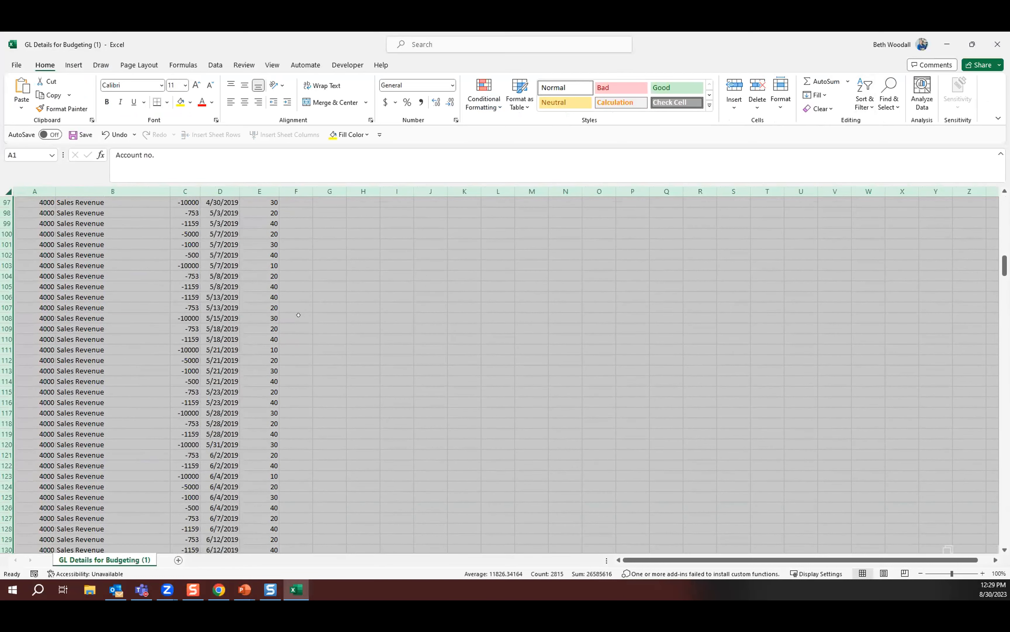
scroll(298, 315, "down", 17)
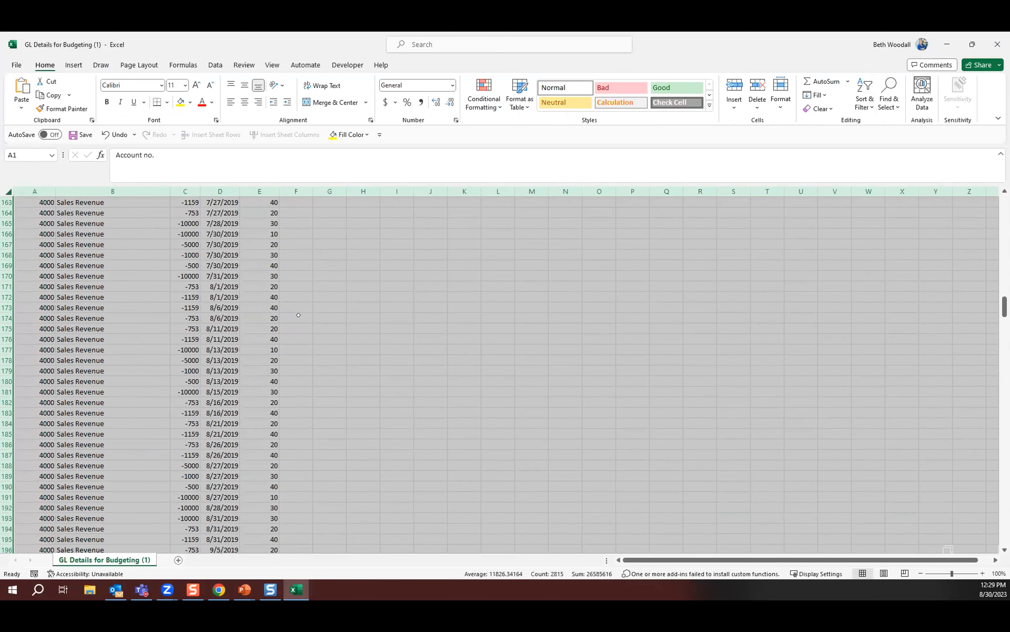
scroll(298, 316, "down", 7)
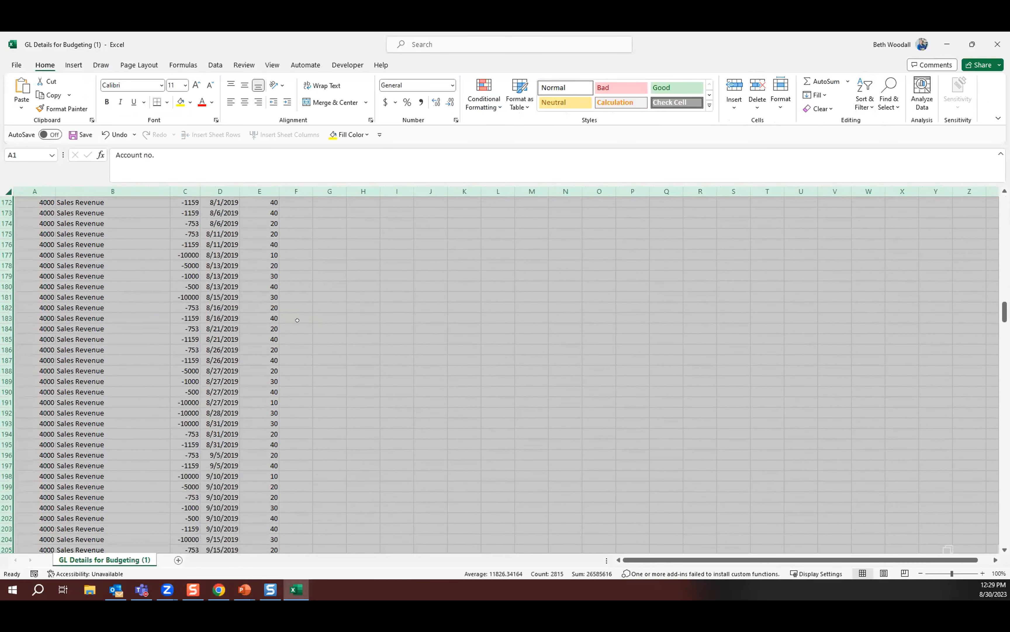
scroll(298, 322, "down", 5)
scroll(297, 322, "up", 20)
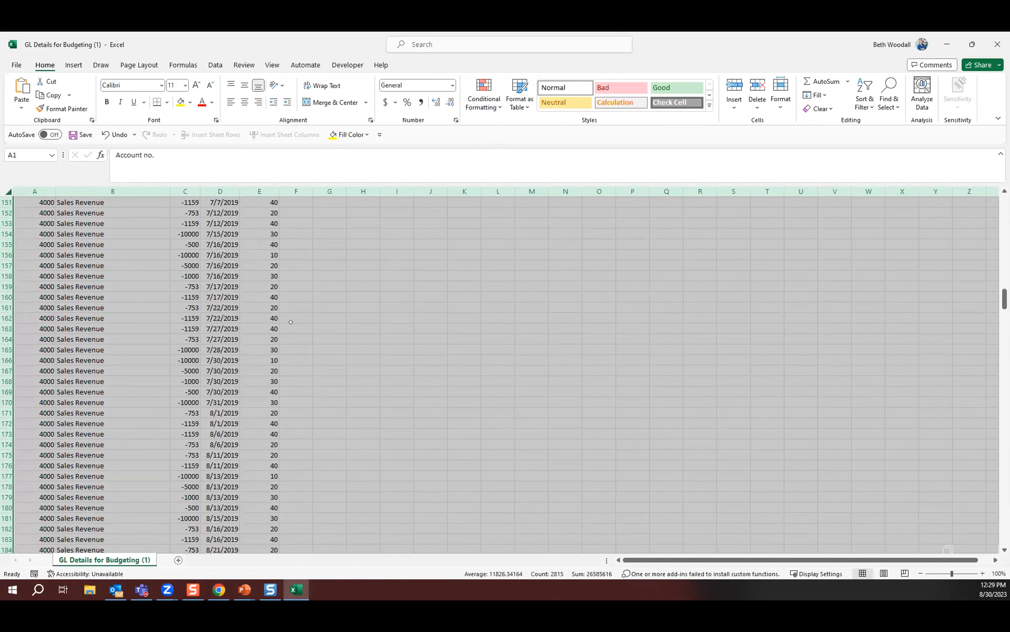
scroll(288, 322, "up", 19)
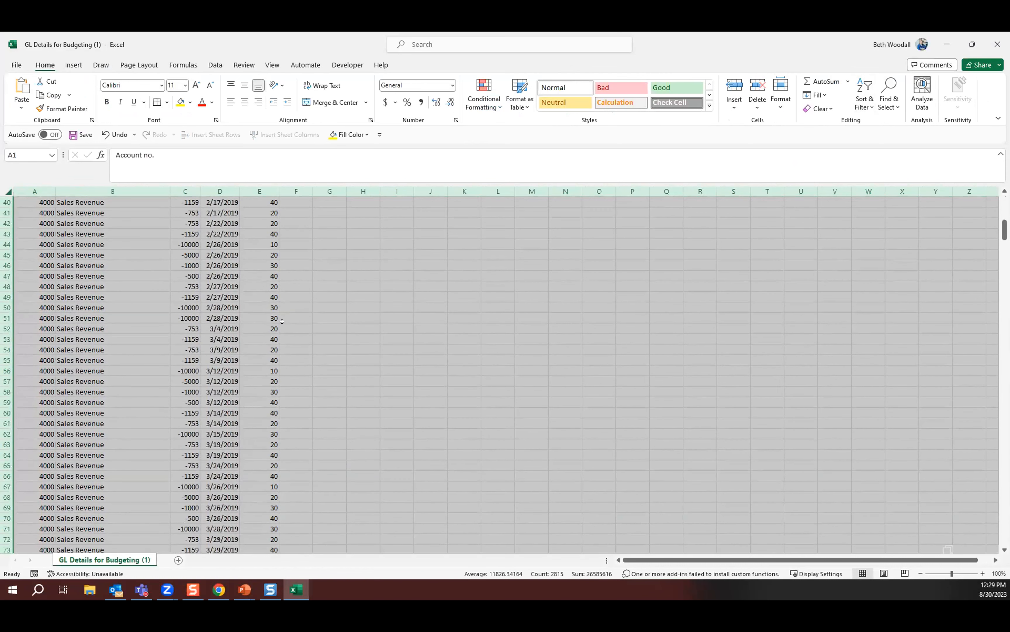
Insert a PivotTable on a new worksheet from the exported ledger data.
left_click(137, 273)
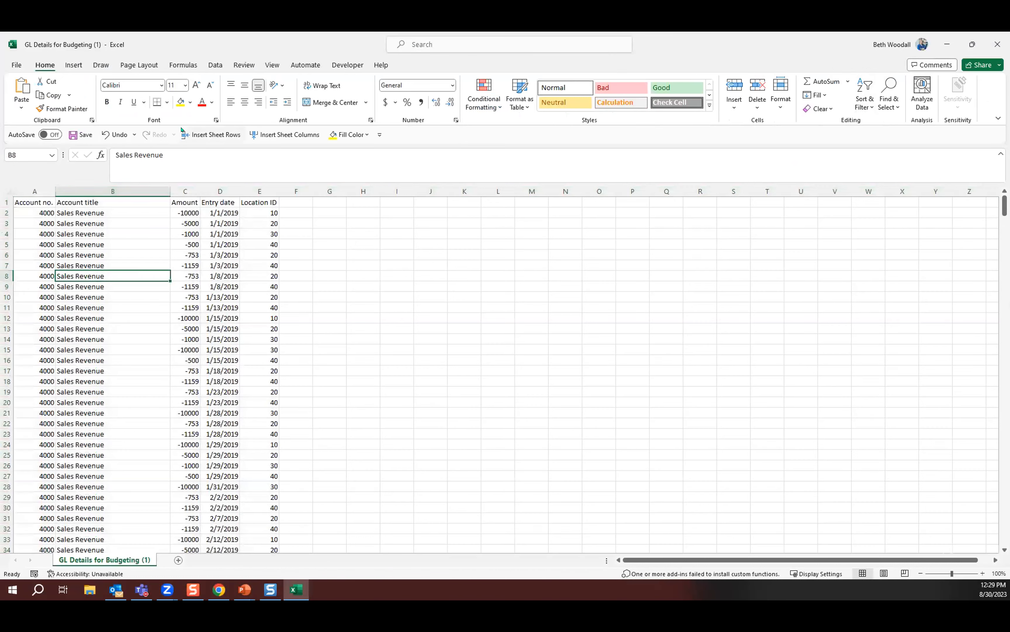
left_click(74, 65)
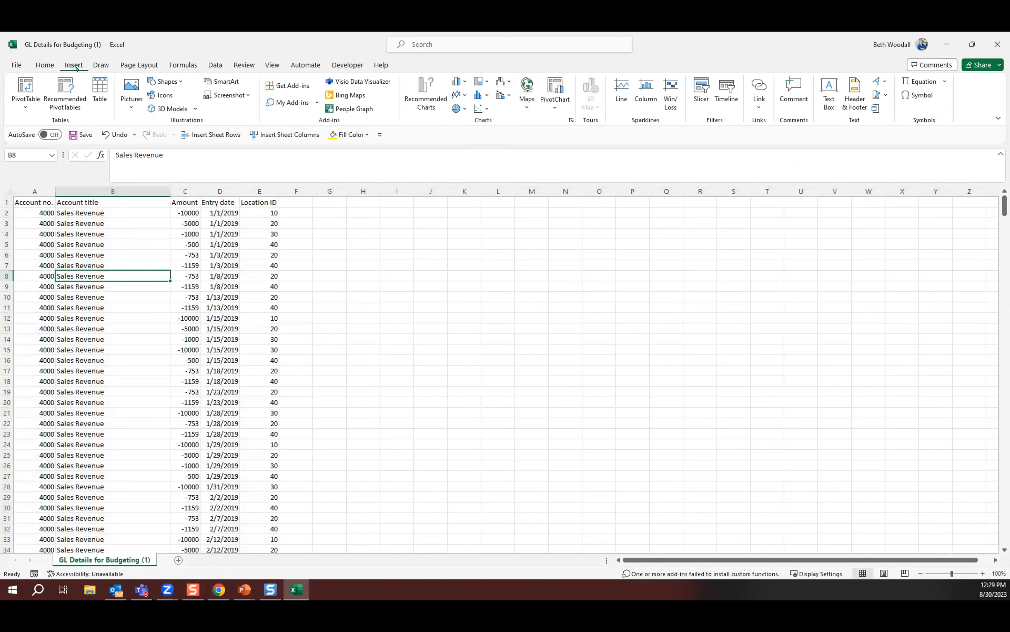
left_click(26, 86)
left_click(323, 412)
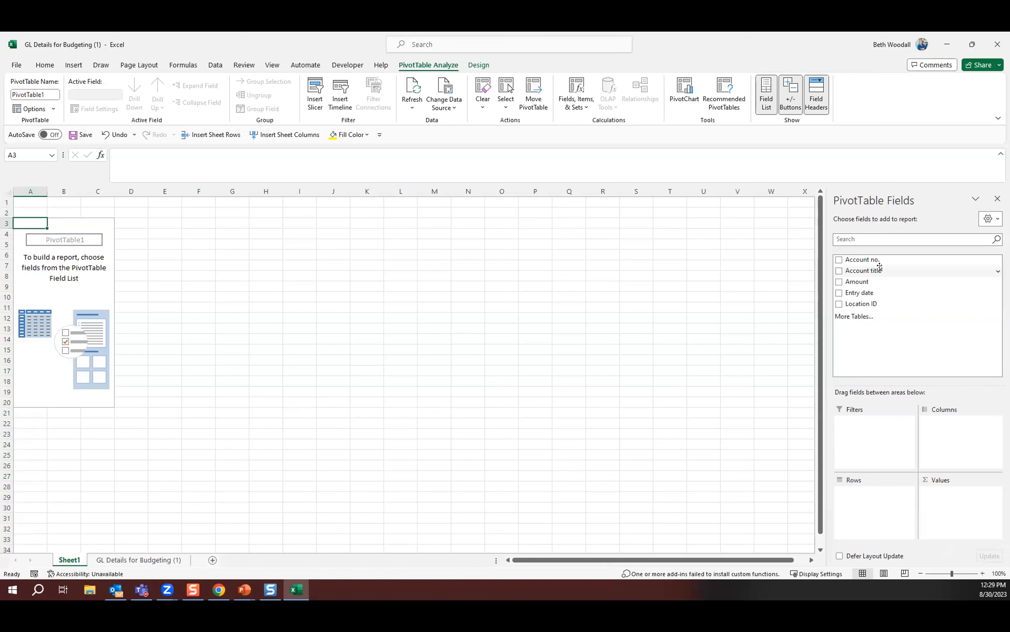
Lay out the PivotTable with Account title, Account no. and Location ID as rows and Entry date as columns.
left_click_drag(880, 266, 864, 491)
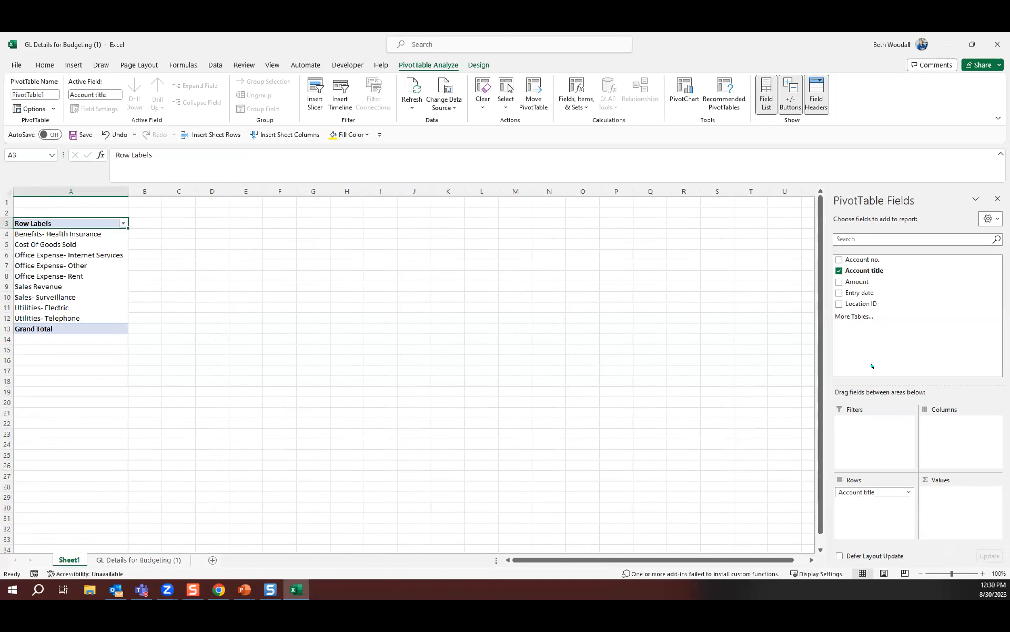
left_click_drag(863, 259, 879, 509)
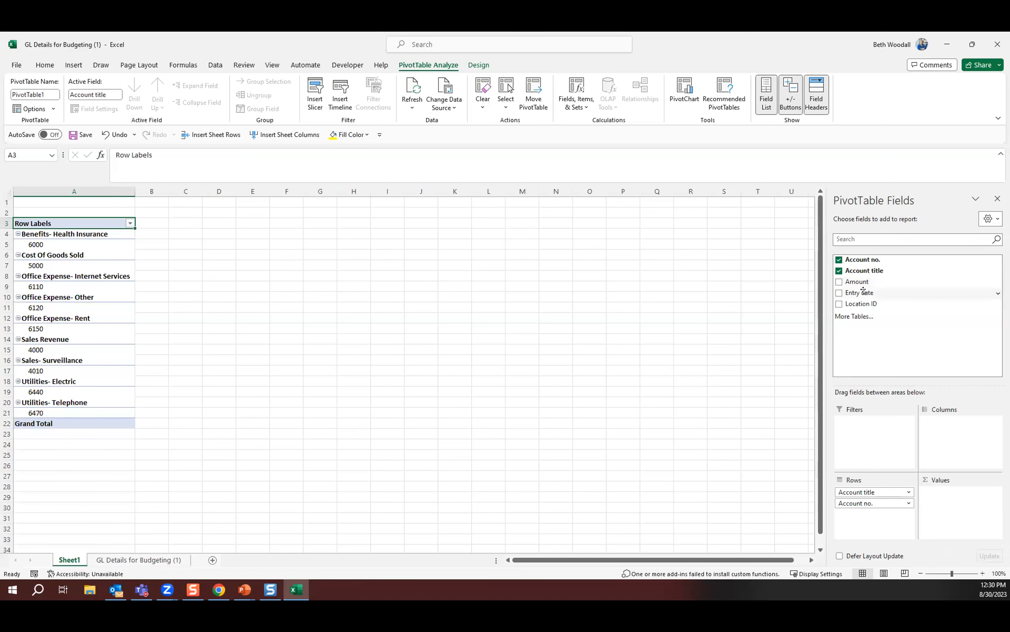
left_click_drag(861, 304, 872, 517)
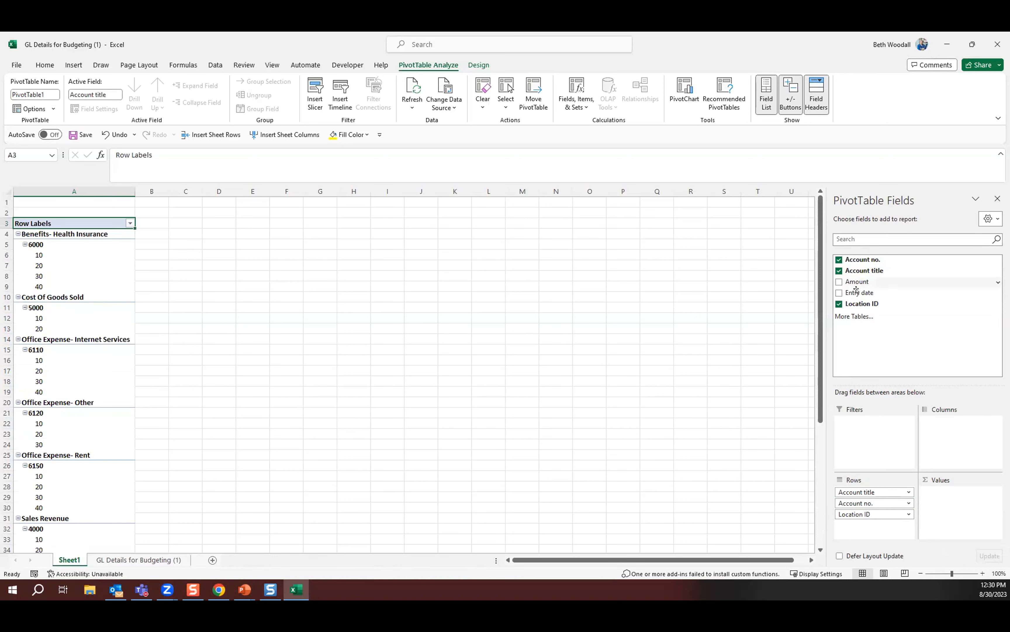
left_click_drag(857, 292, 970, 451)
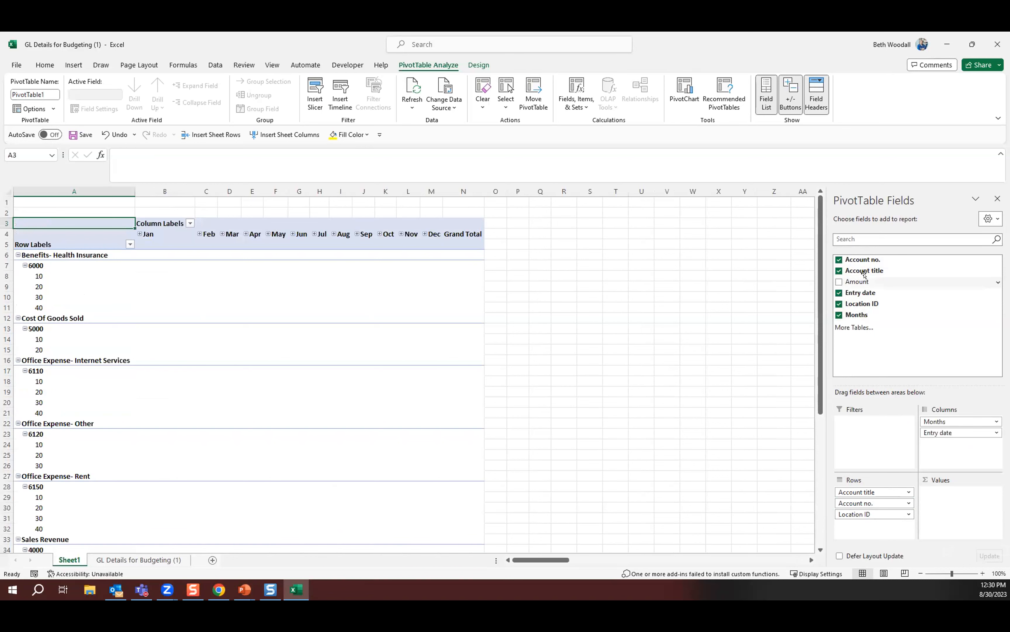
Sum the Amount field as the PivotTable values, and turn off all subtotals and the grand totals for rows and columns.
left_click_drag(863, 281, 961, 508)
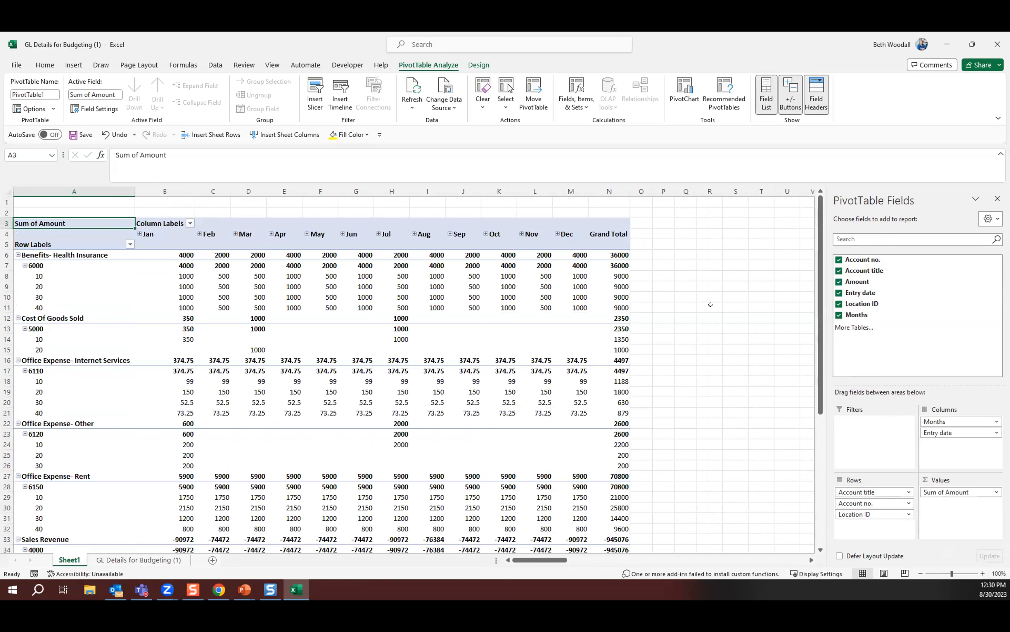
left_click(224, 272)
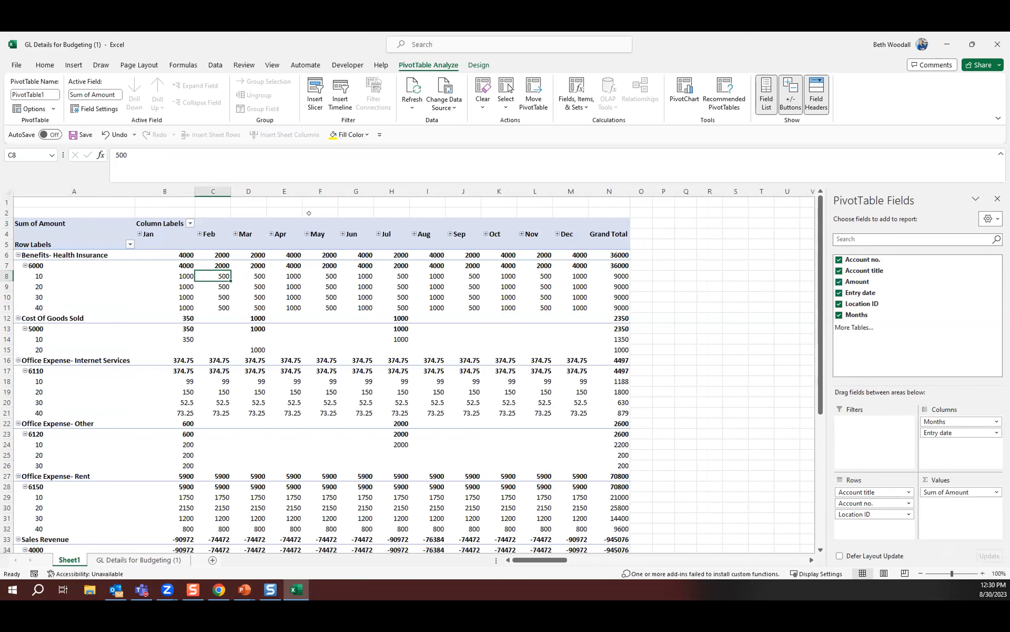
left_click(474, 67)
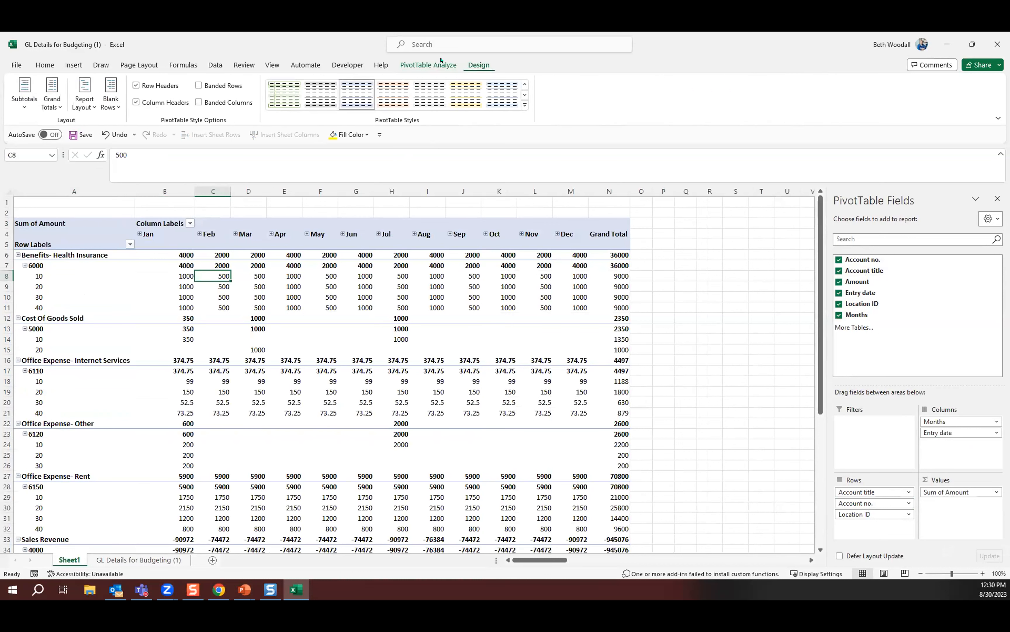
left_click(19, 104)
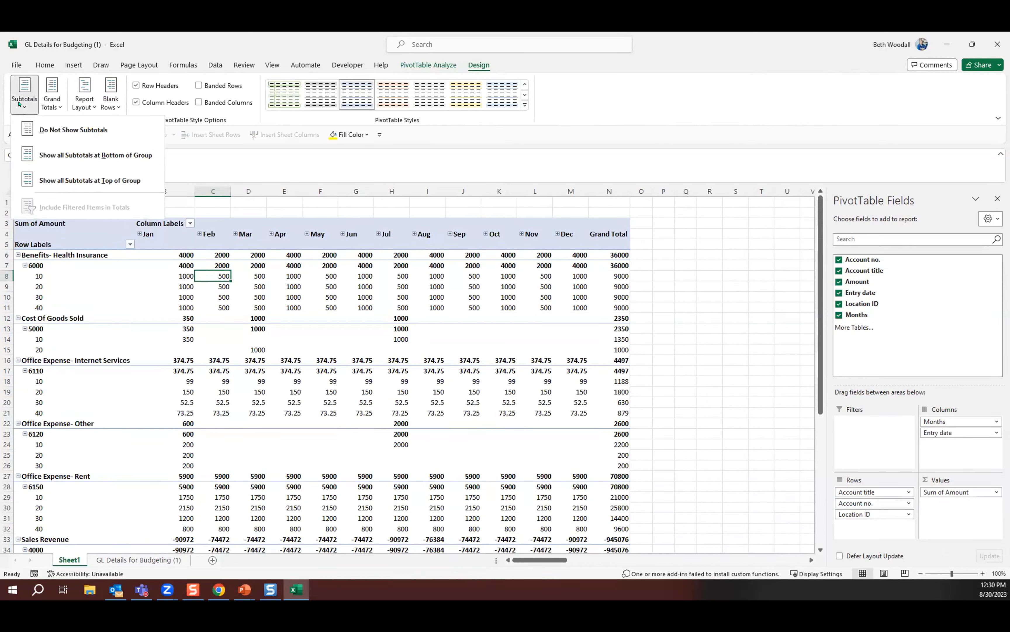
left_click(60, 129)
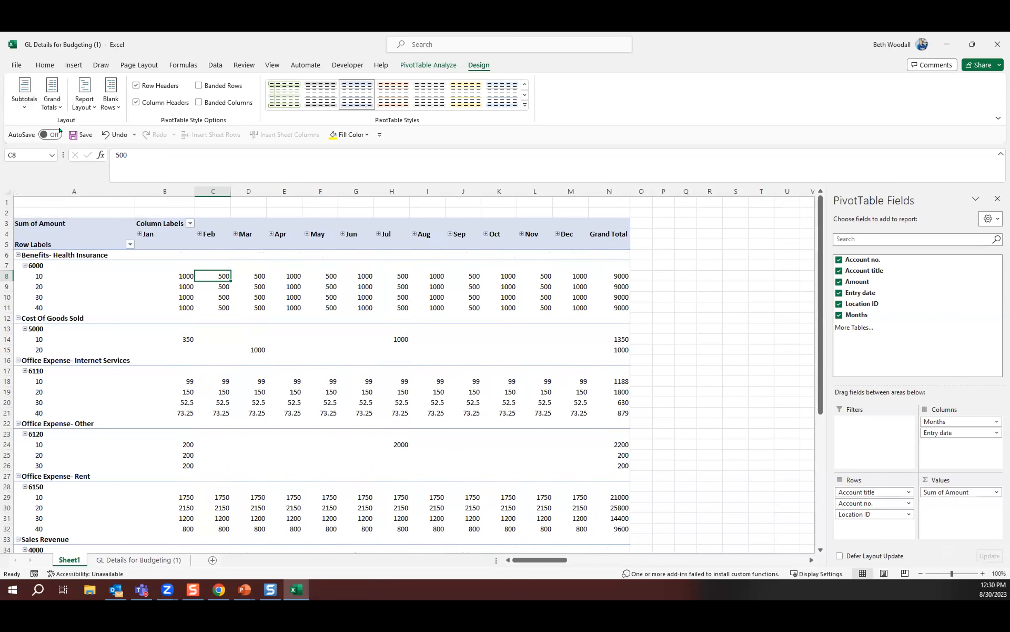
left_click(53, 105)
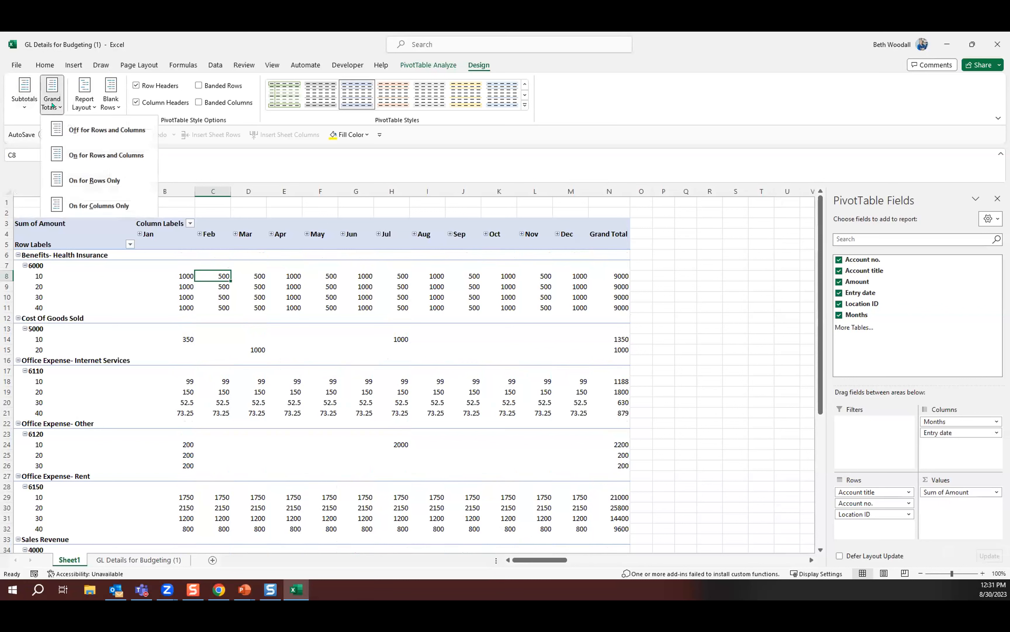
left_click(96, 133)
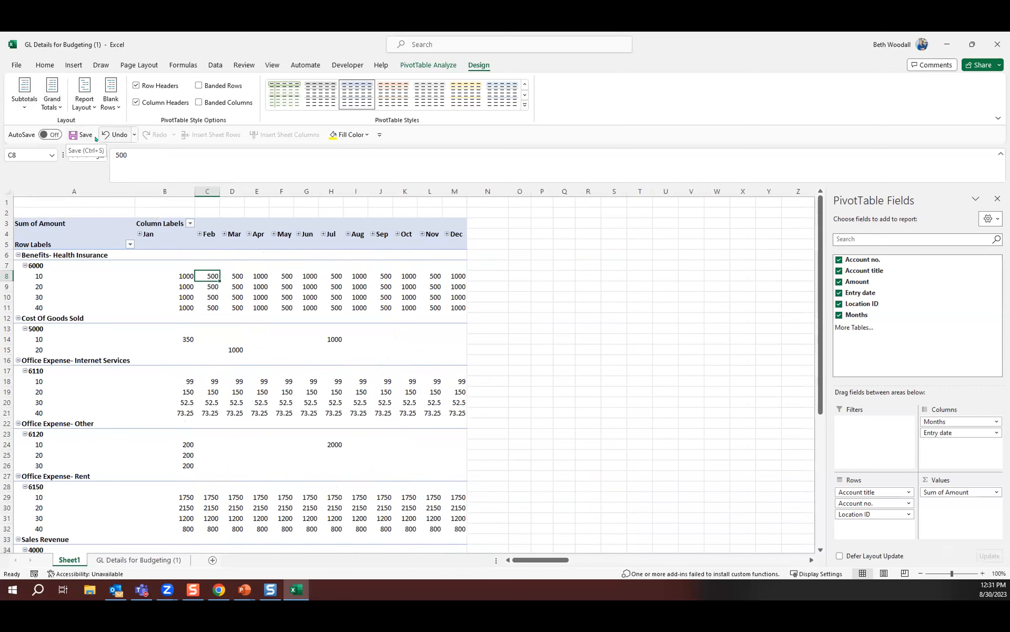
Show the PivotTable in tabular form with all item labels repeated.
left_click(81, 108)
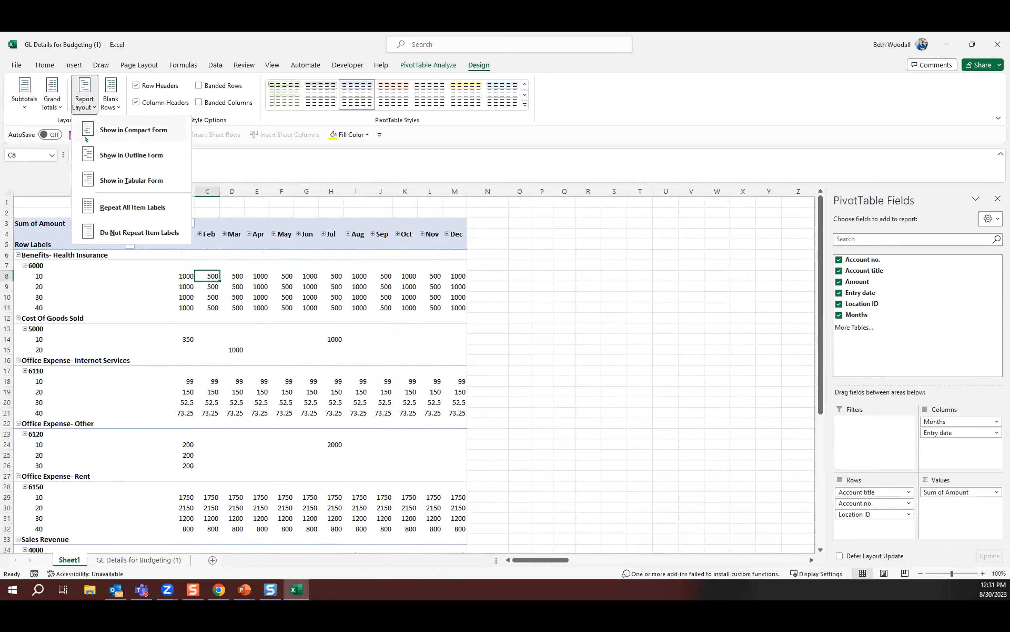
left_click(112, 179)
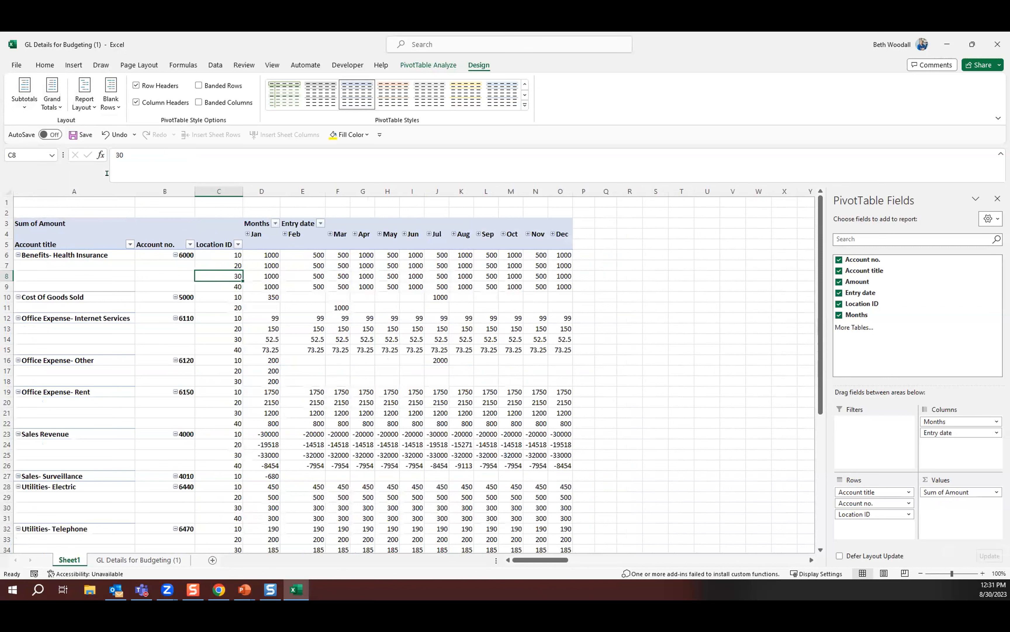
left_click(81, 105)
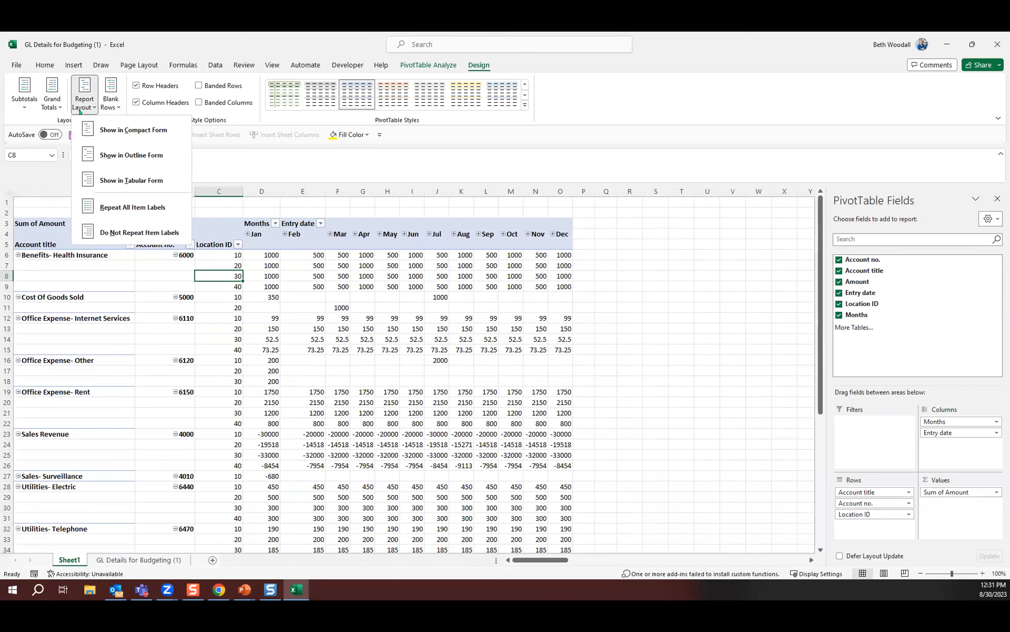
left_click(123, 212)
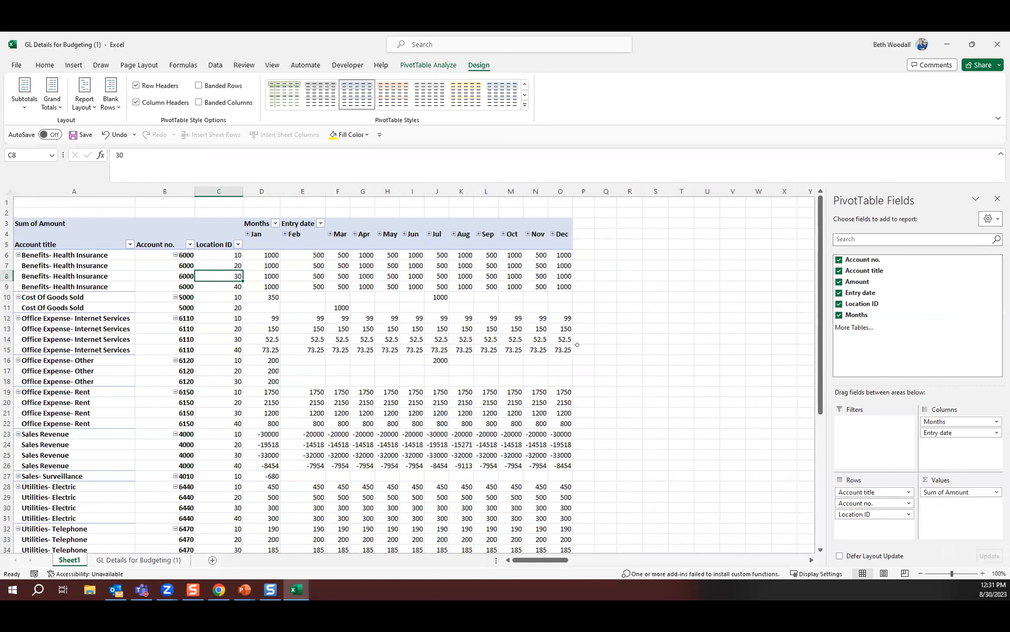
Copy the PivotTable from the month header row down to its last row and paste it as values at A1 of a new worksheet.
scroll(577, 345, "down", 4)
scroll(577, 346, "up", 1)
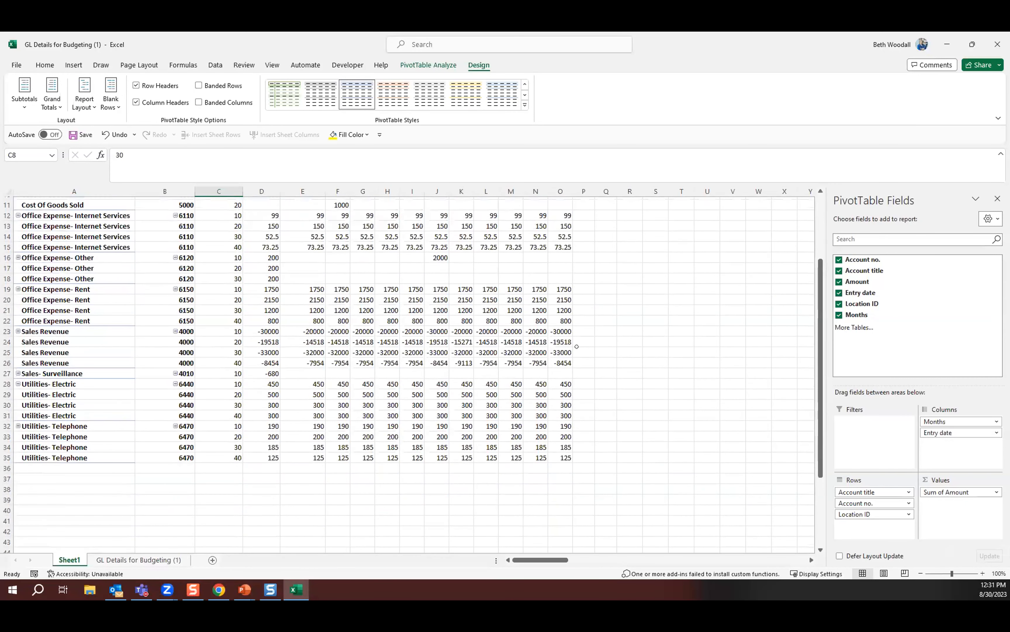
scroll(577, 346, "up", 4)
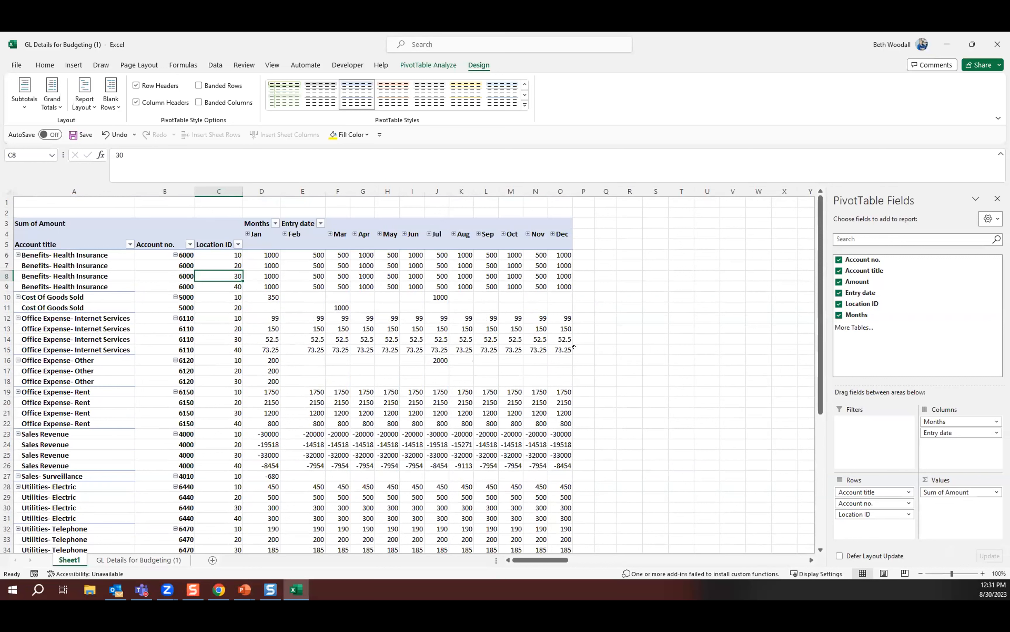
left_click_drag(38, 230, 561, 528)
key("ctrl+c")
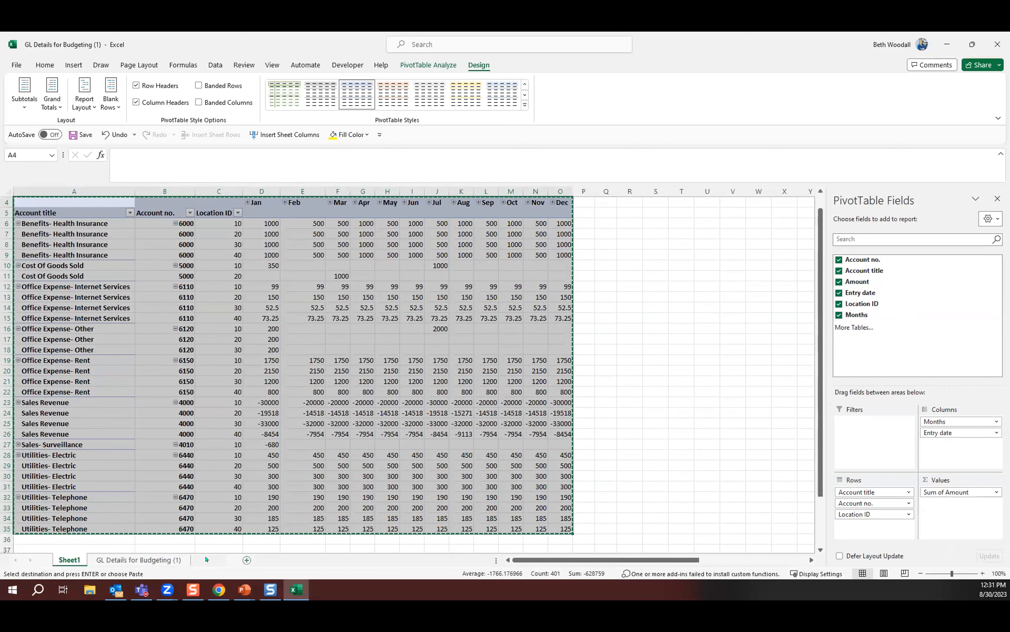
left_click(206, 559)
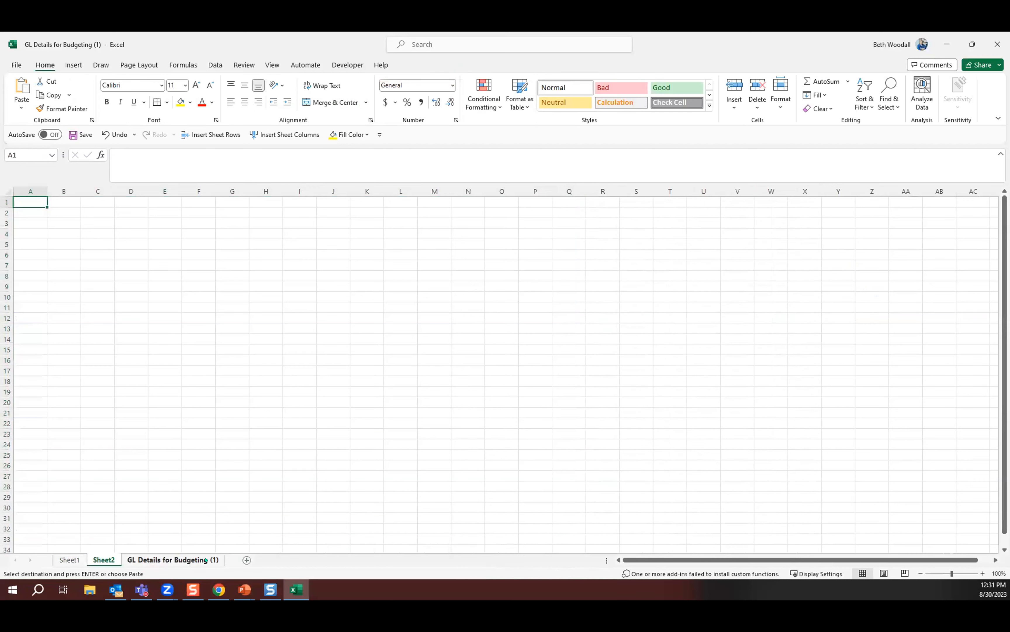
right_click(34, 202)
left_click(75, 274)
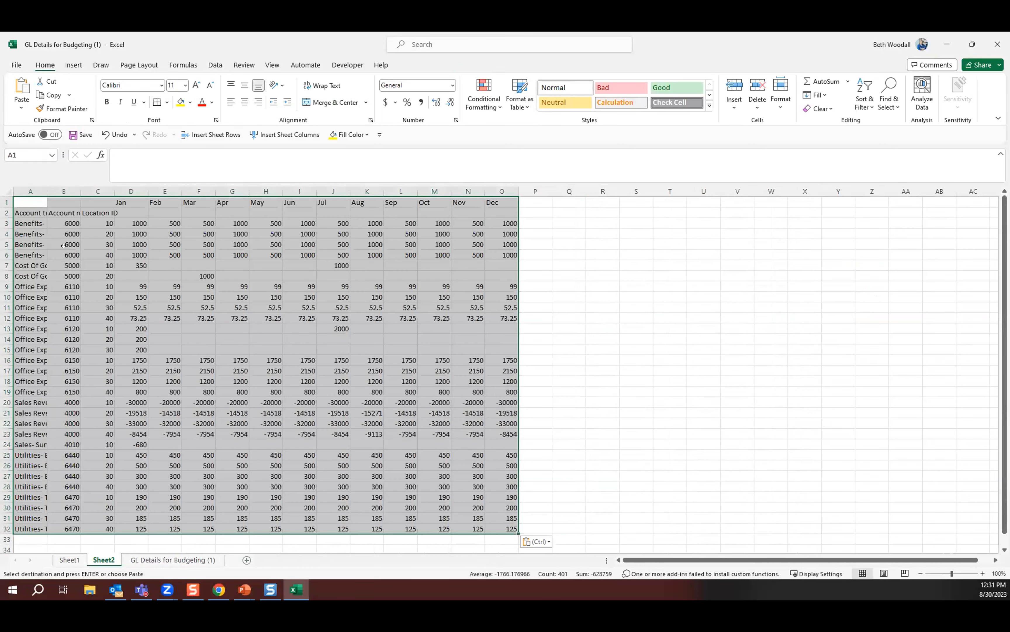
Move the Jan to Dec headings down into row 2 beside the other headers and delete the emptied first row.
left_click(131, 254)
left_click_drag(125, 202, 471, 215)
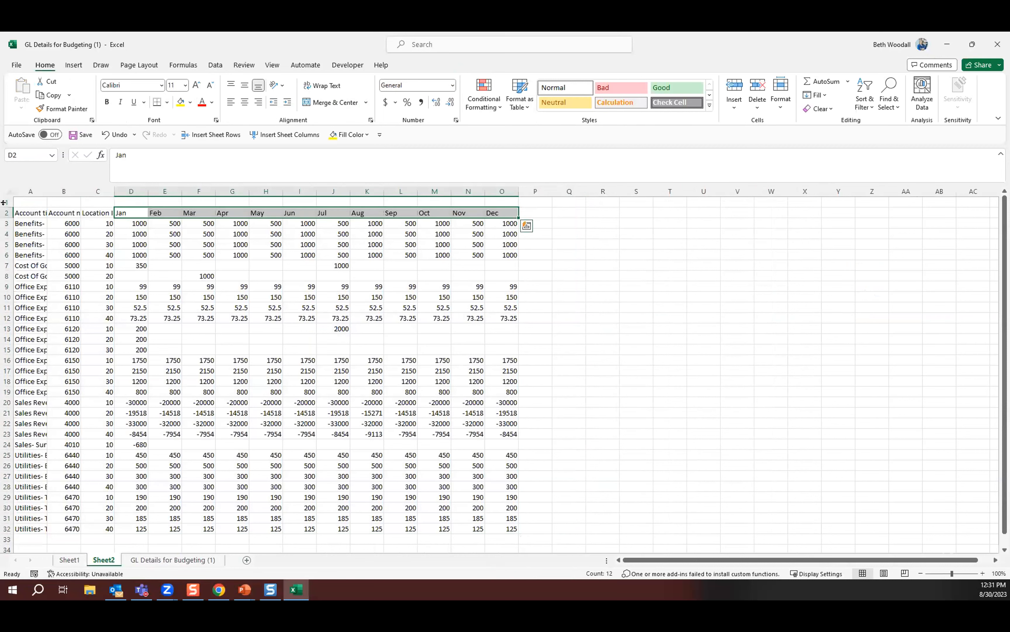
left_click(5, 202)
right_click(5, 202)
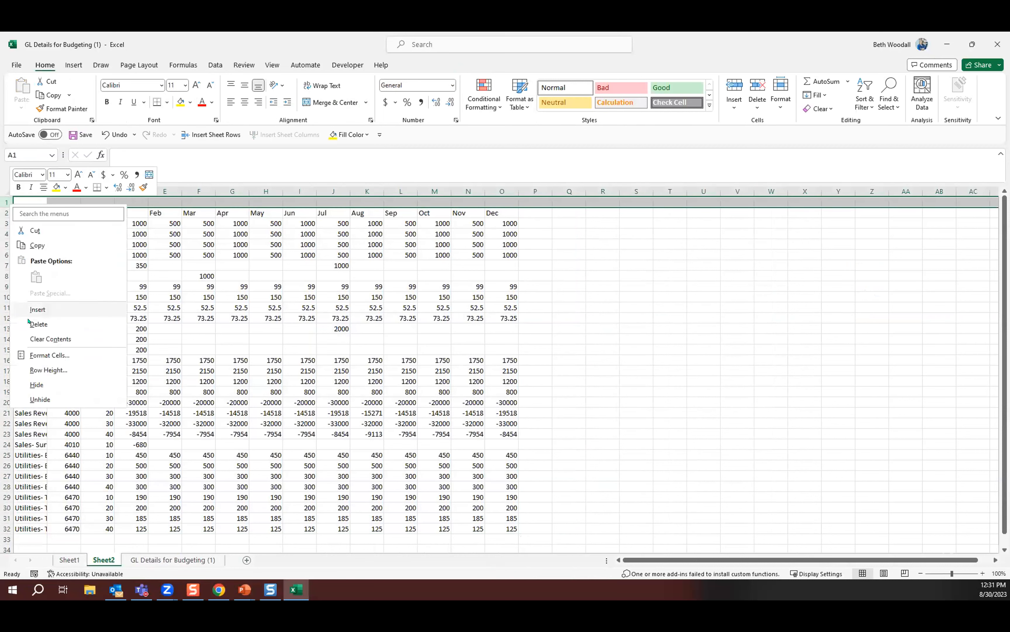
left_click(38, 325)
Autofit all columns, add header filters and sort the rows by Account no. from smallest to largest.
left_click(8, 191)
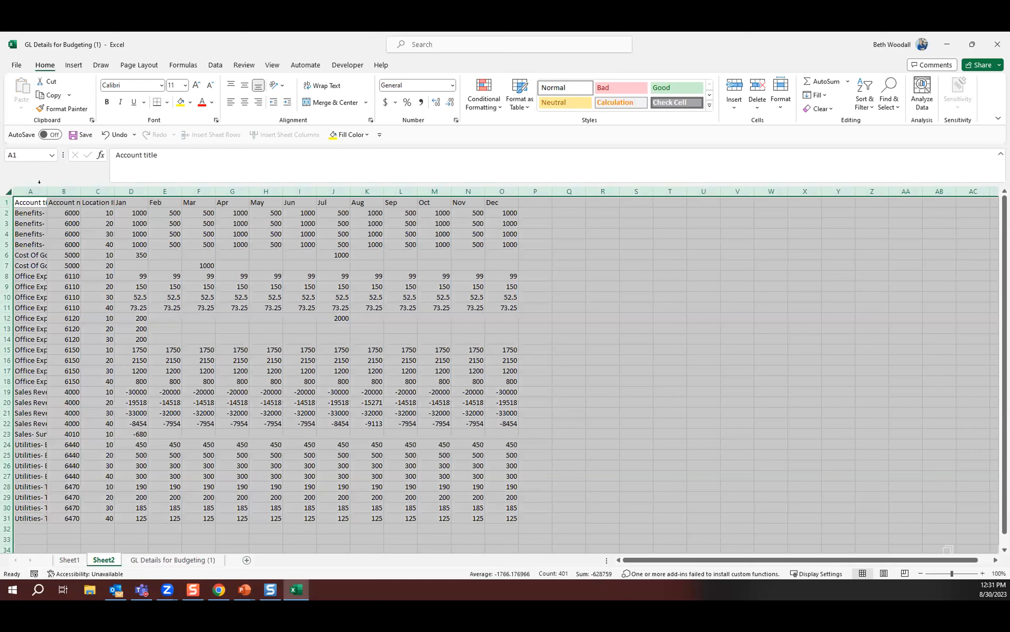
double_click(47, 192)
left_click(144, 199)
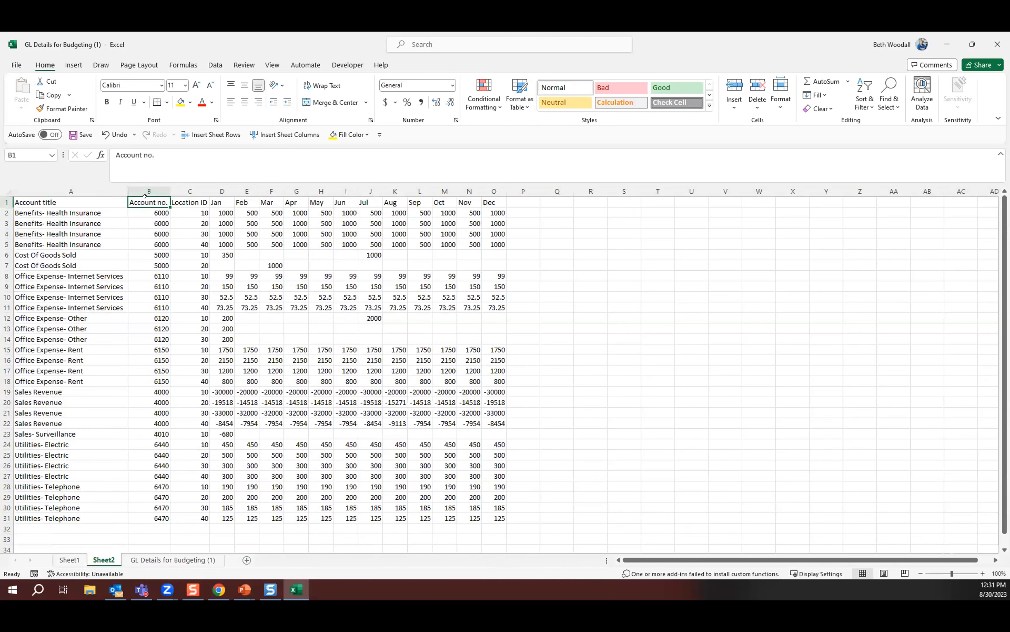
key("ctrl+shift+l")
left_click(165, 202)
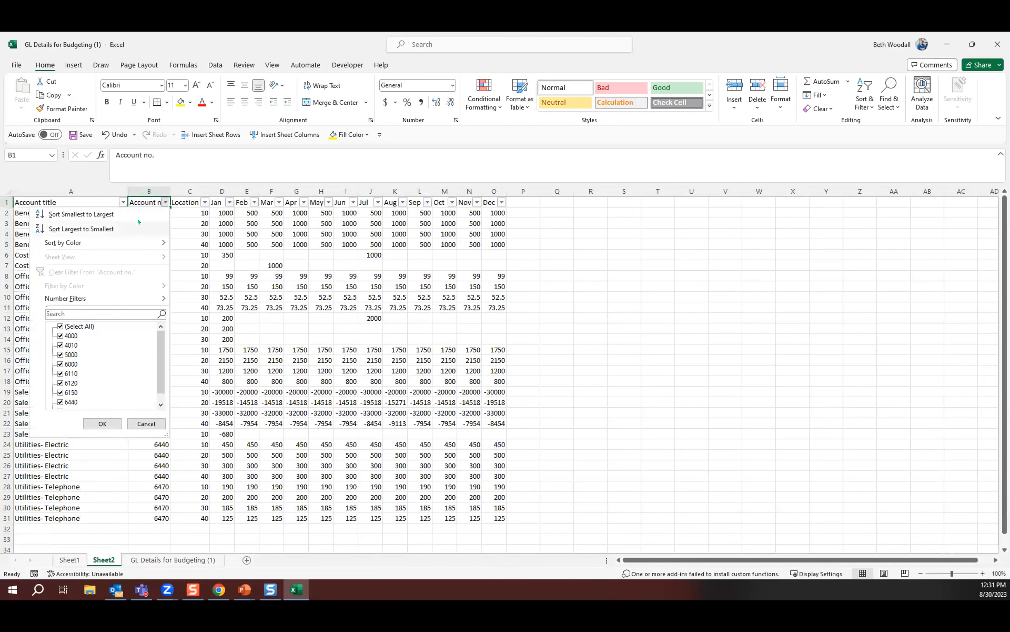
left_click(84, 214)
left_click(432, 372)
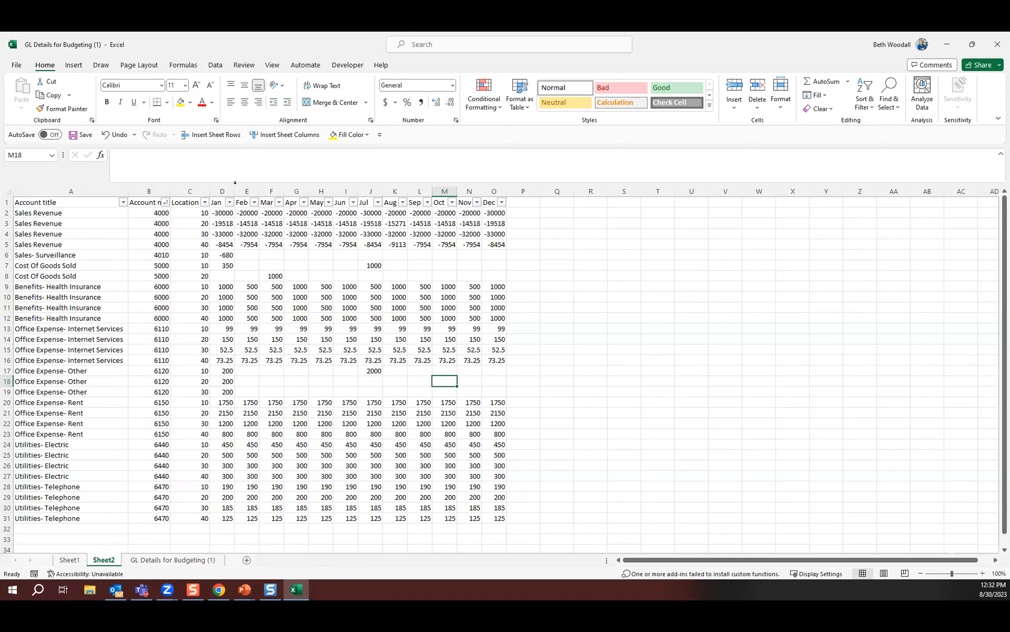
left_click_drag(243, 182, 469, 191)
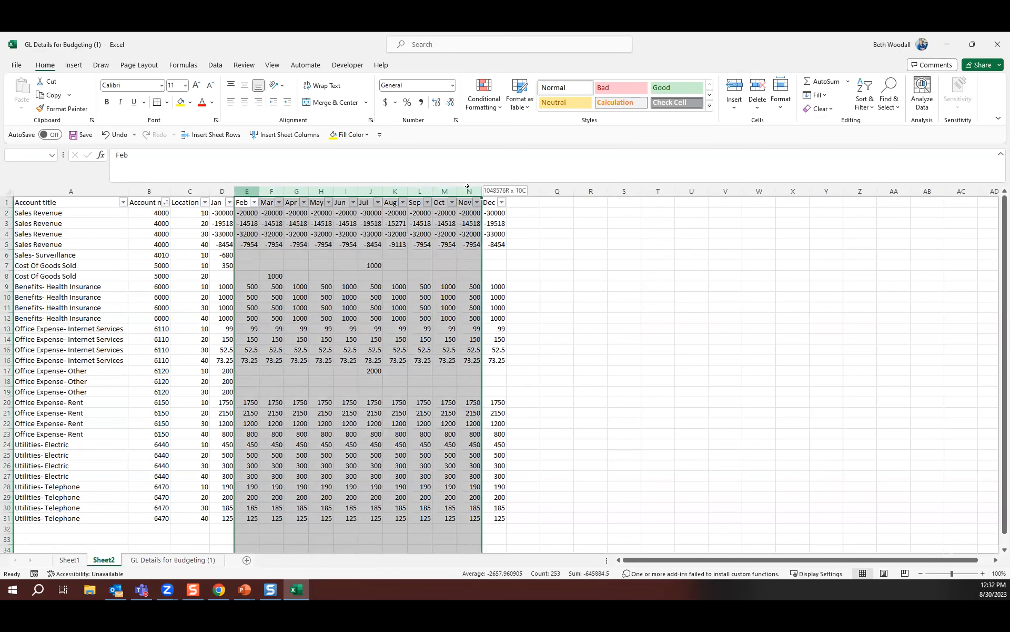
left_click(290, 135)
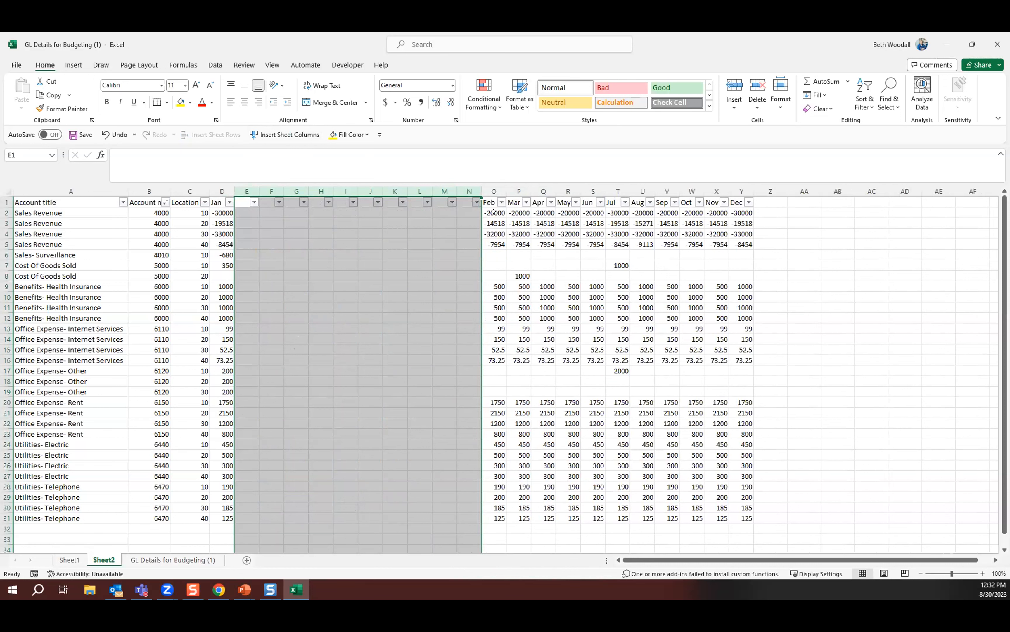
left_click(112, 134)
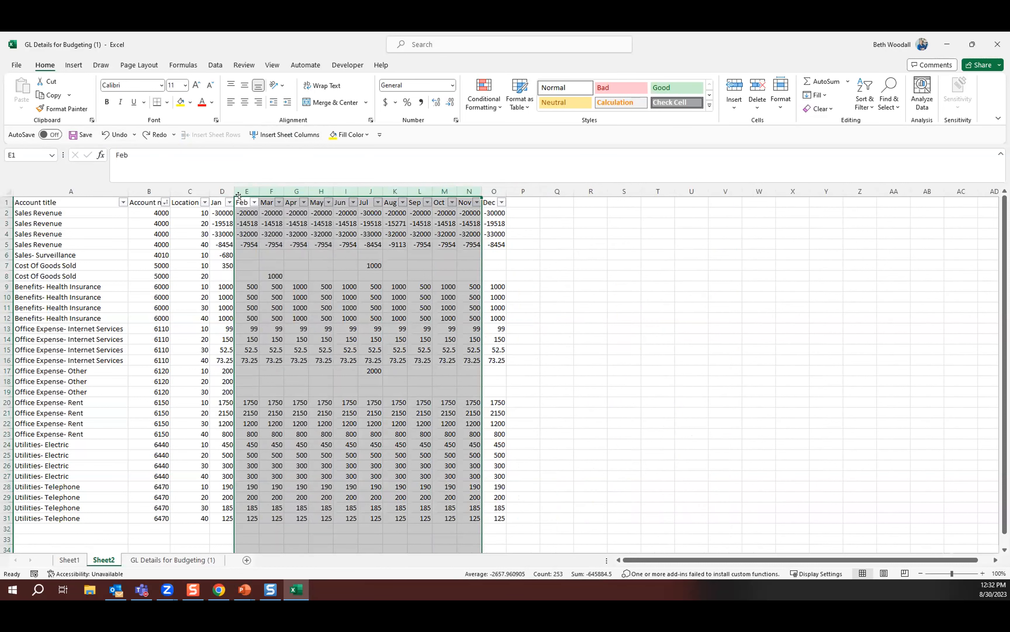
Insert one blank column before each of the month columns Feb through Dec.
left_click(240, 184)
left_click_drag(241, 183, 494, 184)
left_click(273, 135)
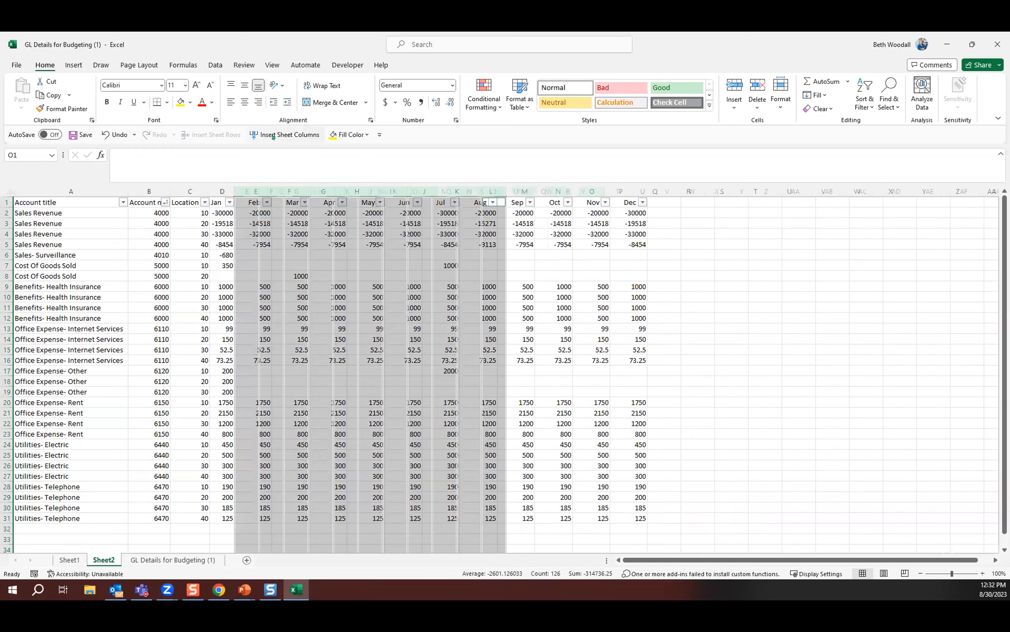
left_click(247, 230)
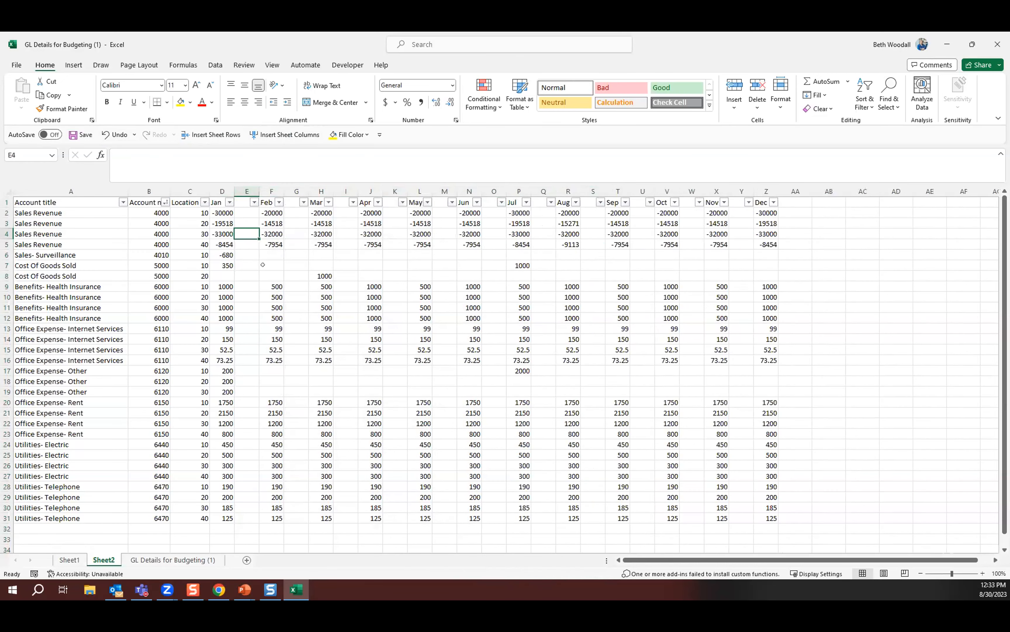
Enter =ABS(D2) in E2 and fill it down through E6 for the January sales accounts.
left_click(241, 212)
type("=")
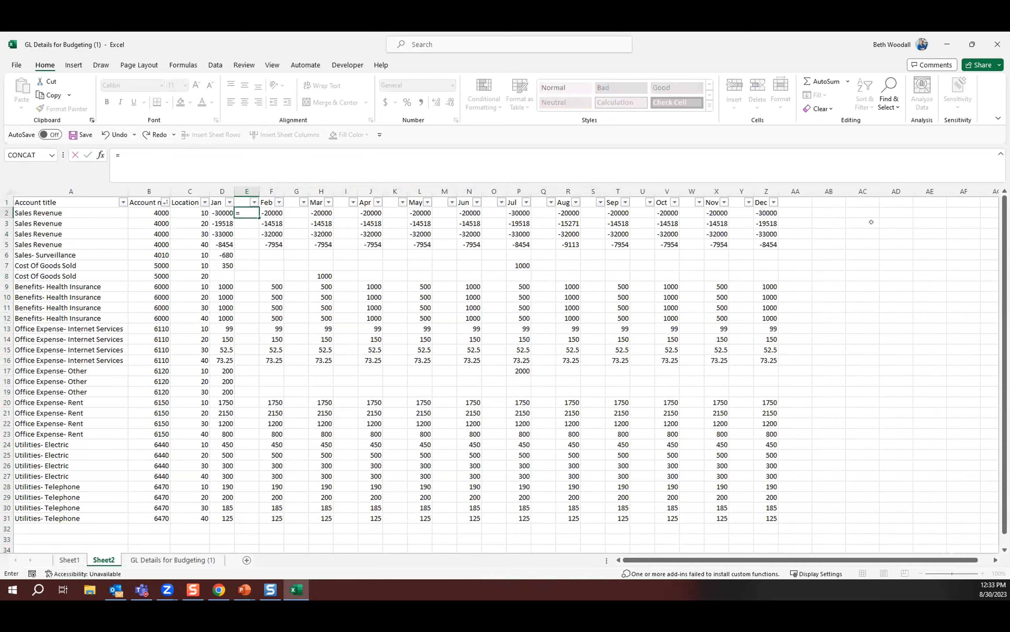
type("abs(")
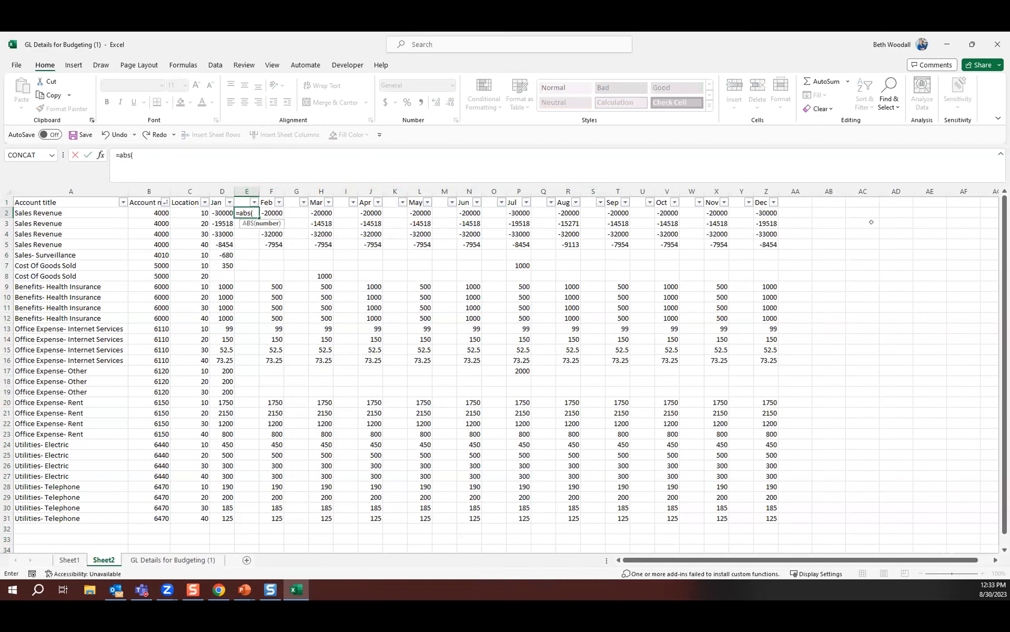
key("Left")
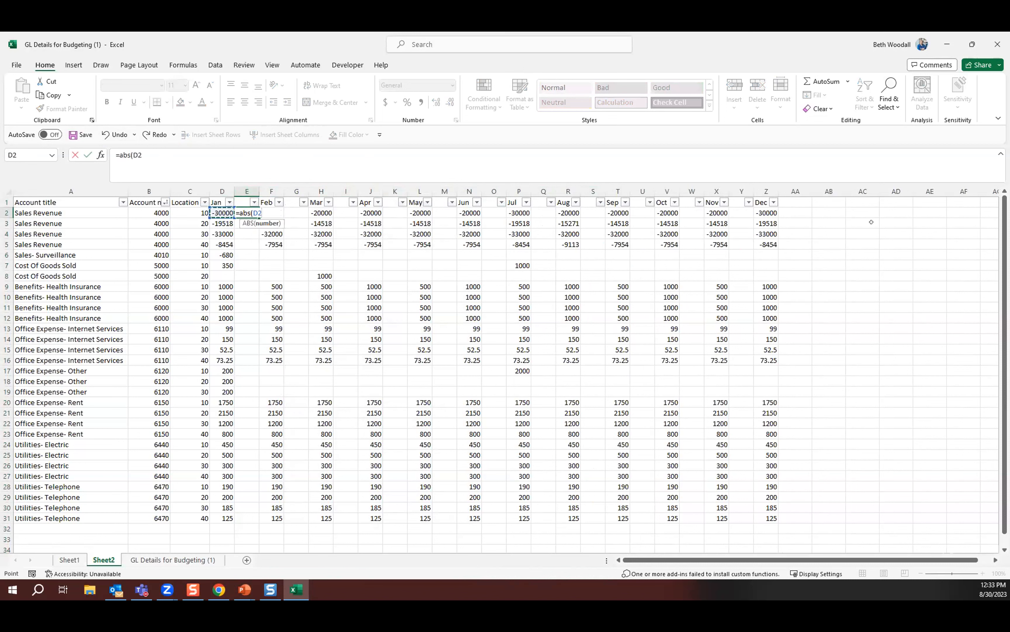
type(")")
key("Return")
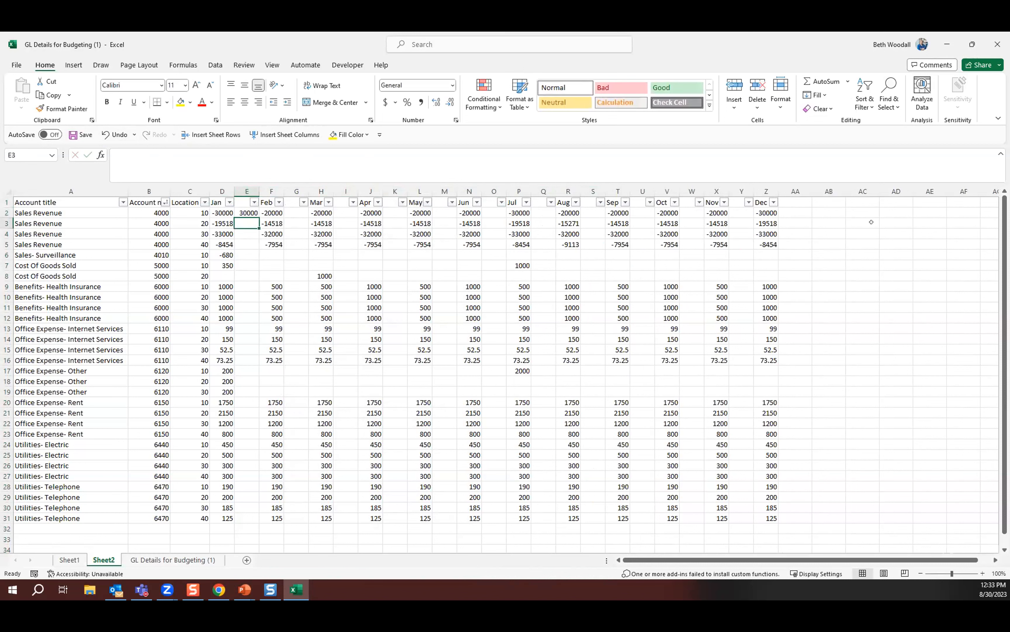
left_click_drag(256, 213, 247, 254)
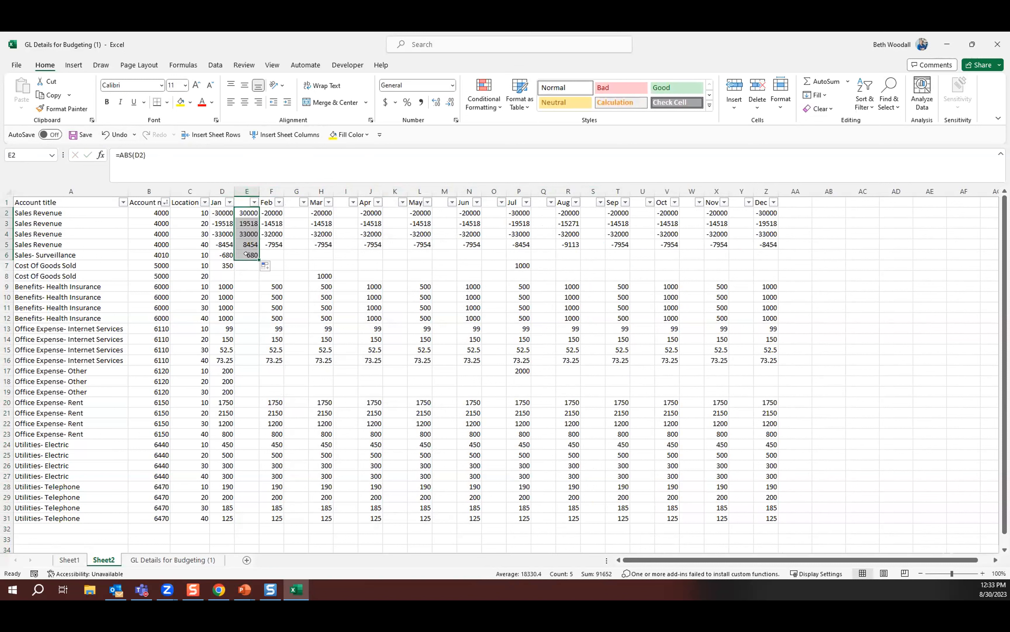
Copy the absolute-value formulas in E2:E6 into the blank column after each month from Feb through Dec, starting at row 2.
key("ctrl+c")
left_click(297, 213)
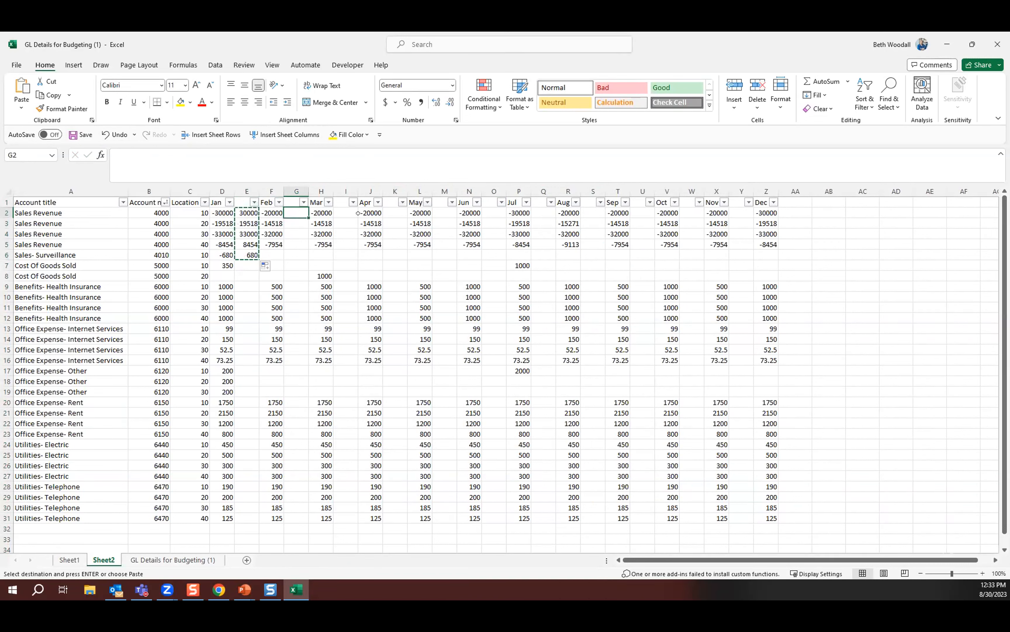
left_click(345, 213, "ctrl")
left_click(395, 212, "ctrl")
left_click(437, 213, "ctrl")
left_click(494, 212, "ctrl")
left_click(543, 213, "ctrl")
left_click(593, 213, "ctrl")
left_click(642, 213, "ctrl")
left_click(691, 213, "ctrl")
left_click(745, 212, "ctrl")
left_click(788, 212, "ctrl")
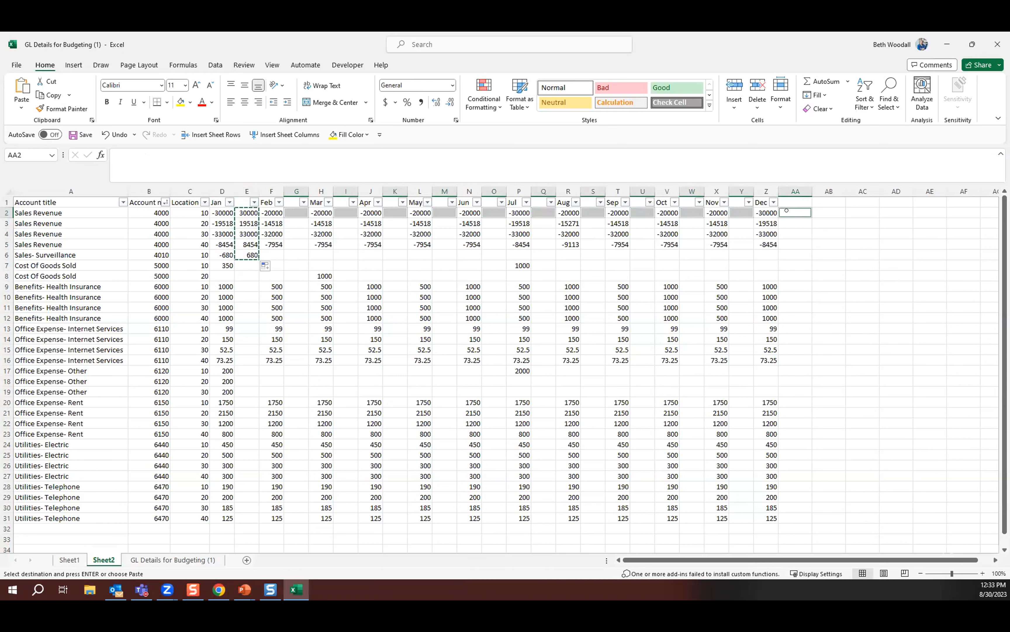
key("ctrl+v")
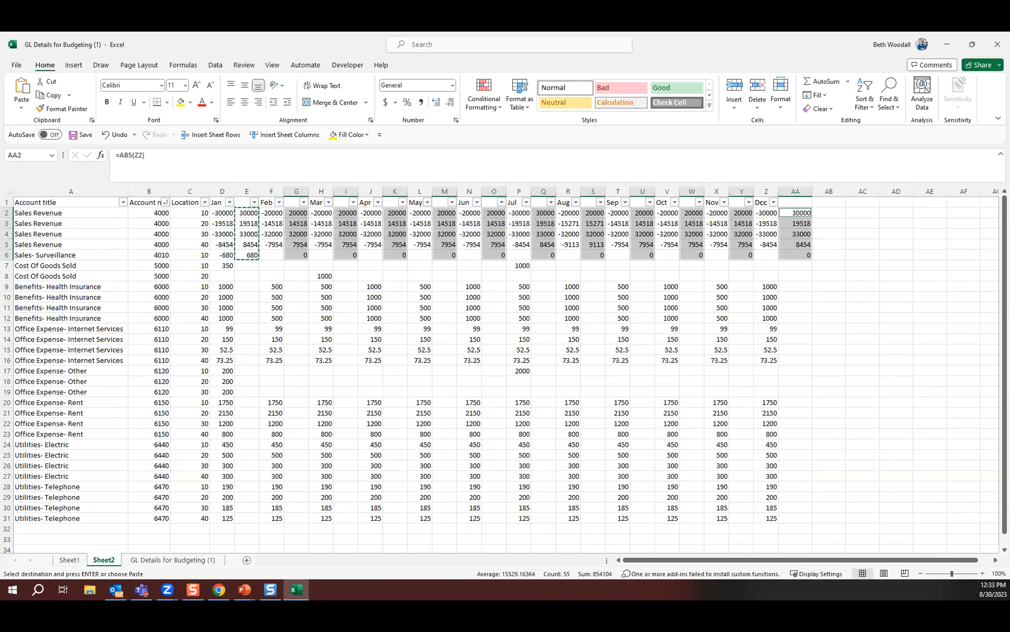
Convert the formulas in E2:AA6 to values and move the block one column left to D2:Z6, replacing the existing data.
left_click_drag(238, 212, 794, 253)
key("ctrl+c")
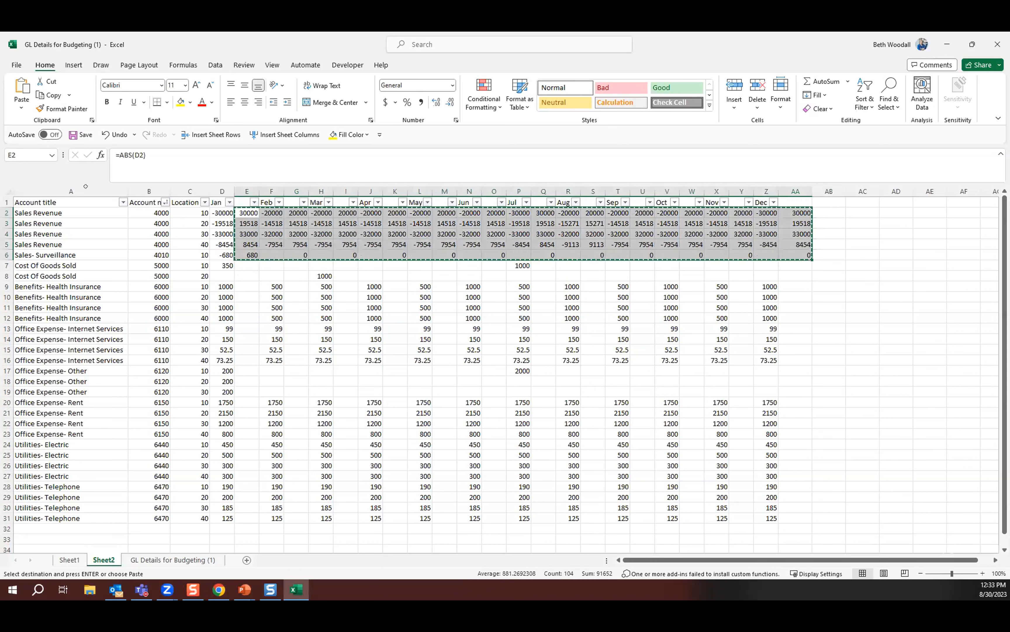
right_click(246, 214)
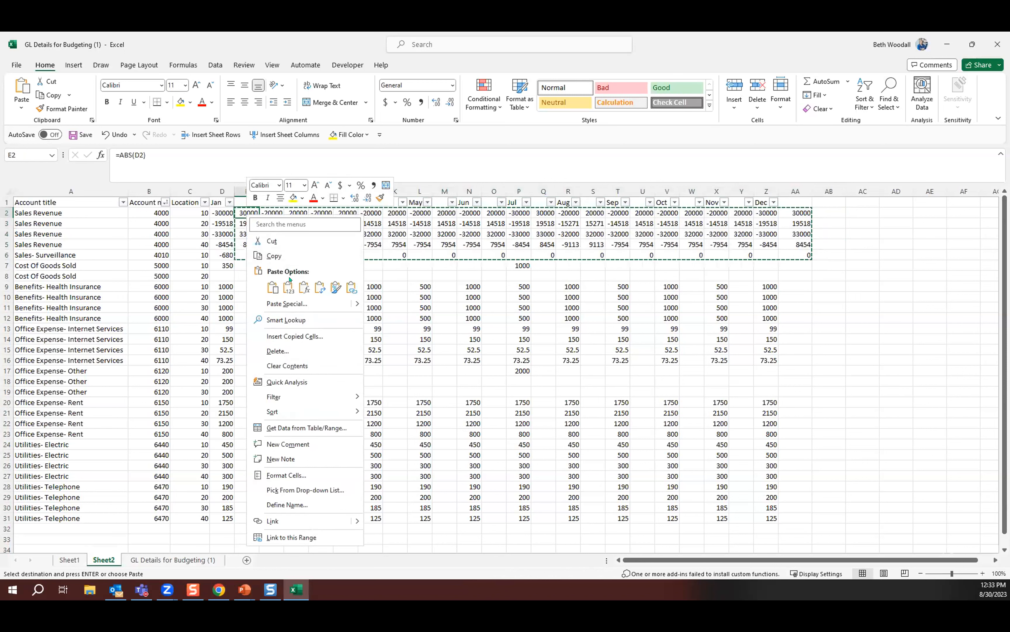
left_click(288, 286)
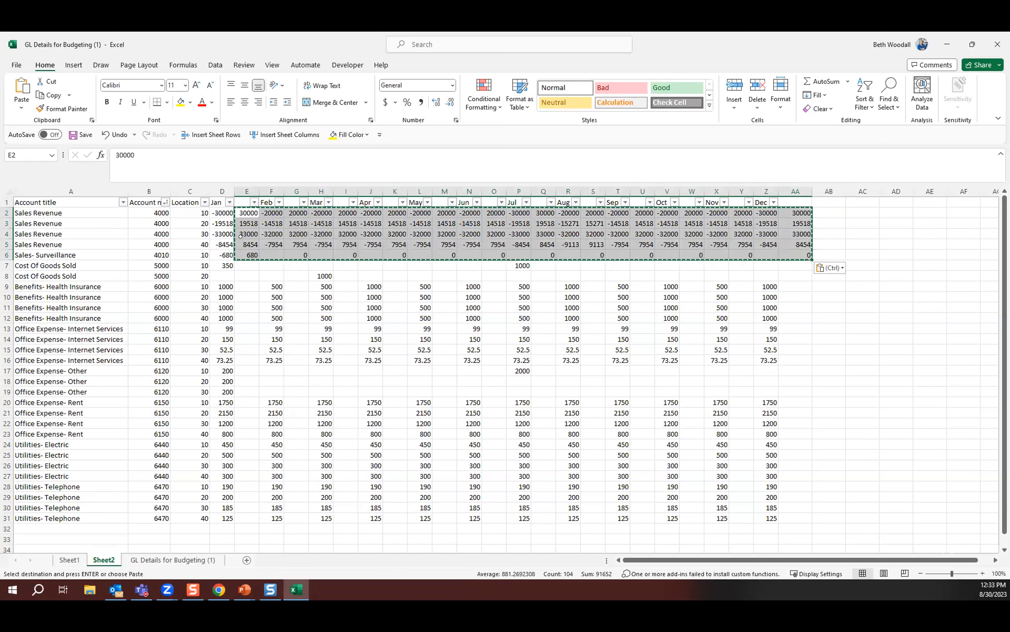
left_click_drag(231, 222, 223, 227)
left_click(487, 339)
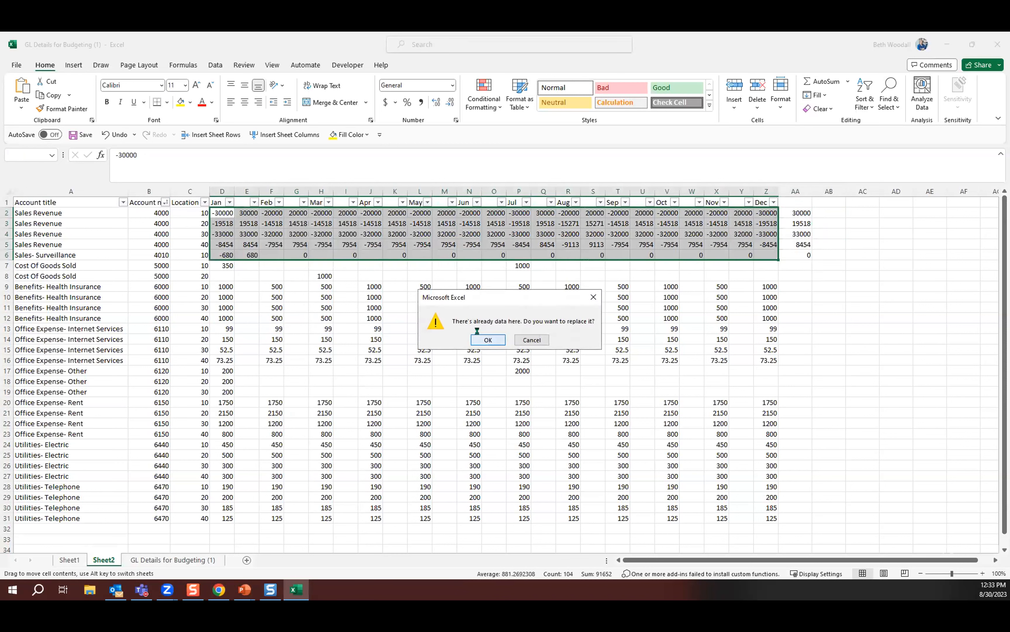
Delete the unneeded columns between the months: E, G, I, K, M, O, Q, S, U, W and Y.
left_click(246, 191)
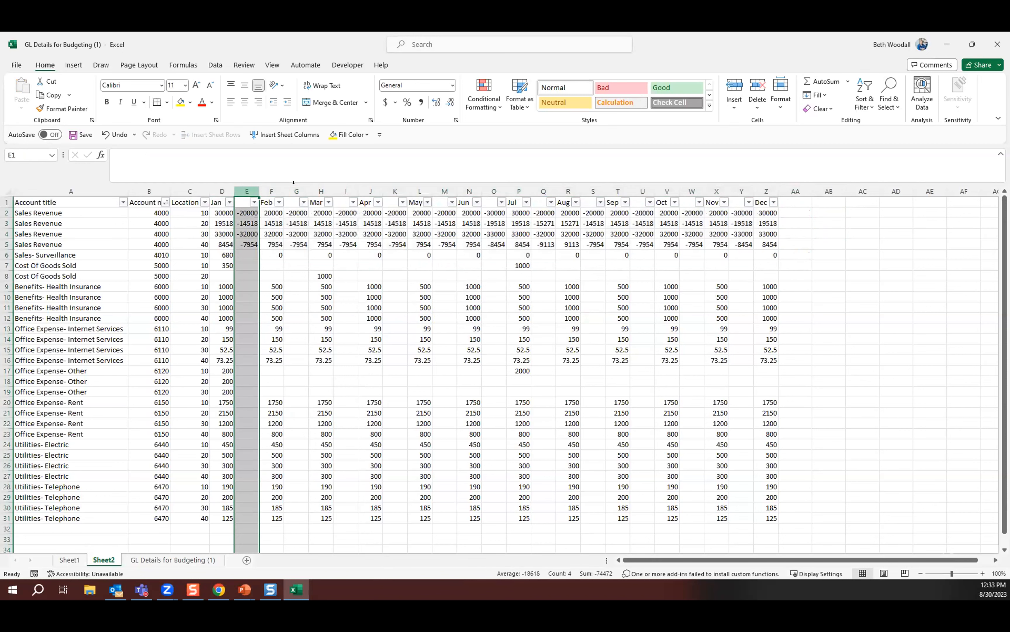
left_click(296, 191, "ctrl")
left_click(345, 191, "ctrl")
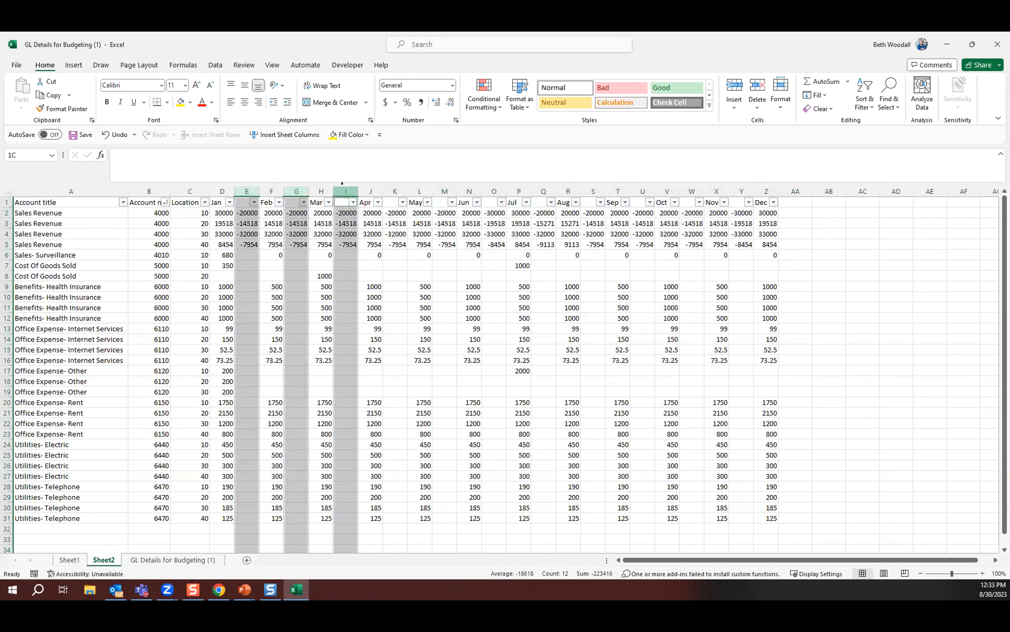
left_click(395, 191, "ctrl")
left_click(435, 190, "ctrl")
left_click(494, 191, "ctrl")
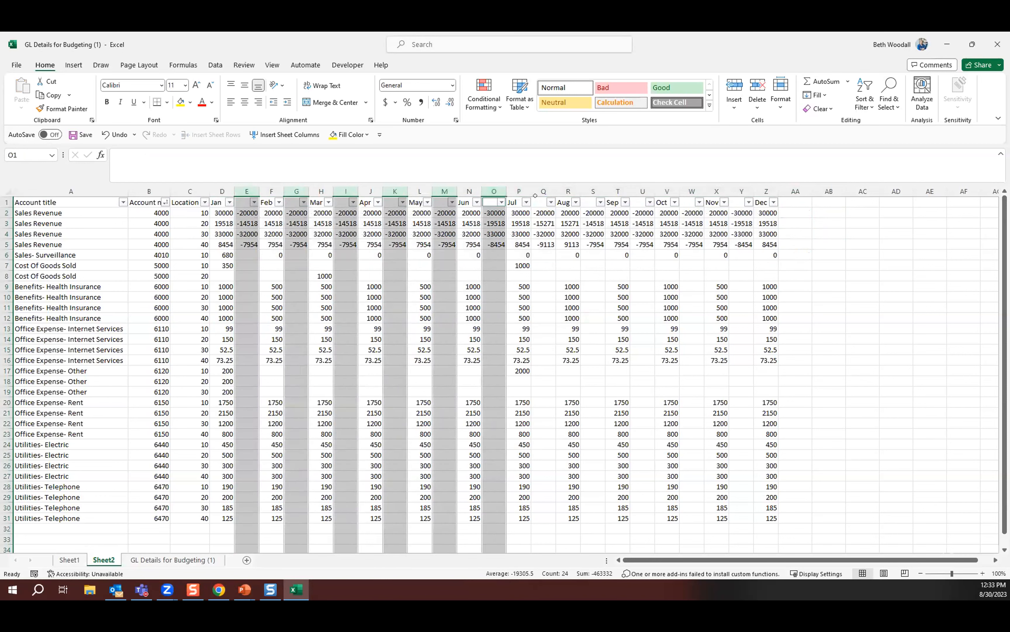
left_click(543, 191, "ctrl")
left_click(593, 191, "ctrl")
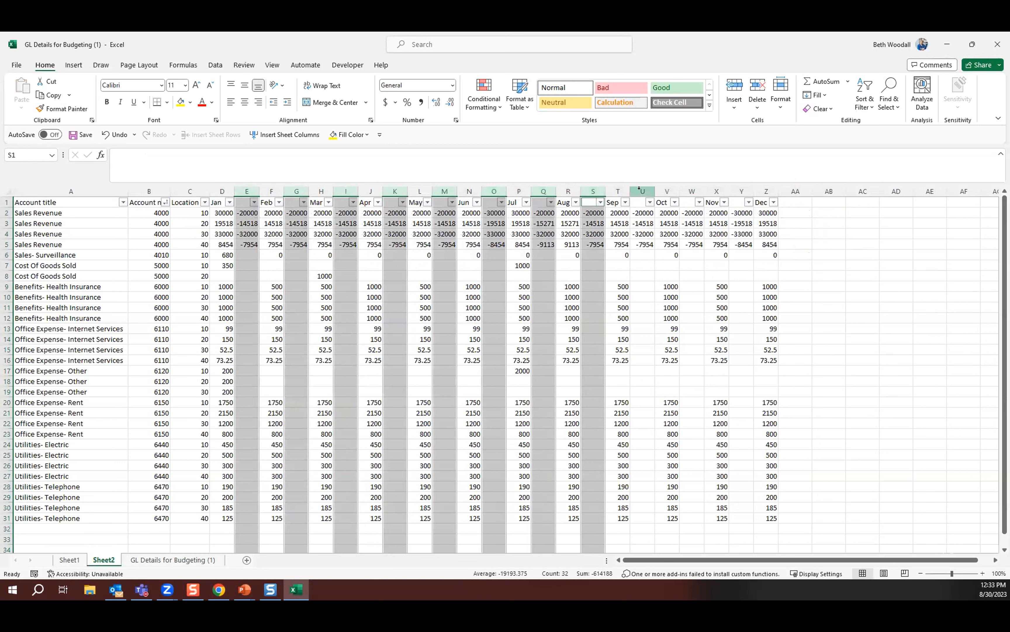
left_click(642, 191, "ctrl")
left_click(693, 190, "ctrl")
left_click(740, 191, "ctrl")
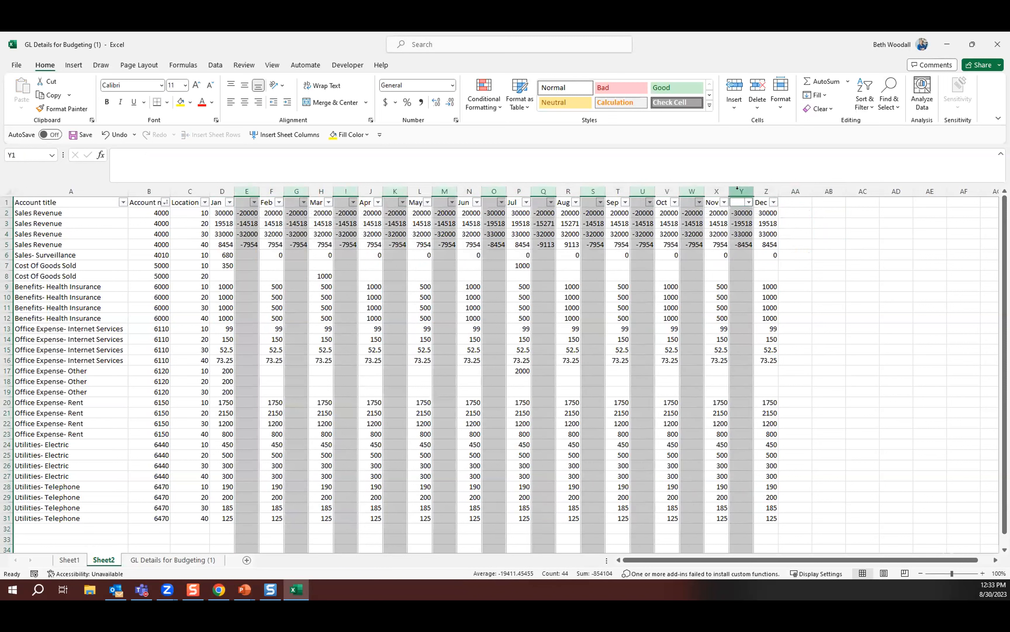
right_click(742, 193)
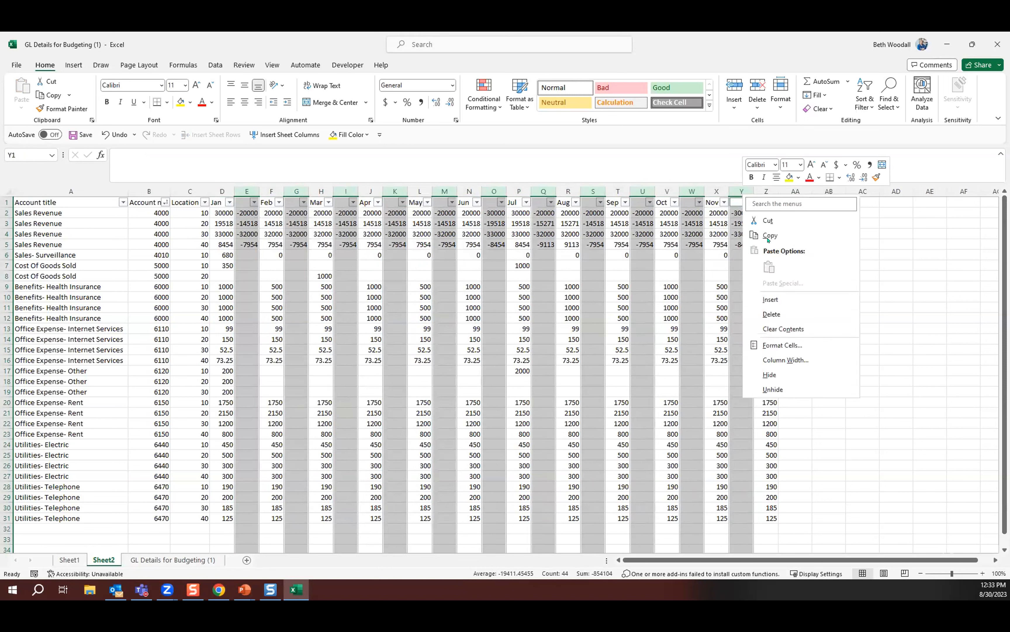
left_click(773, 314)
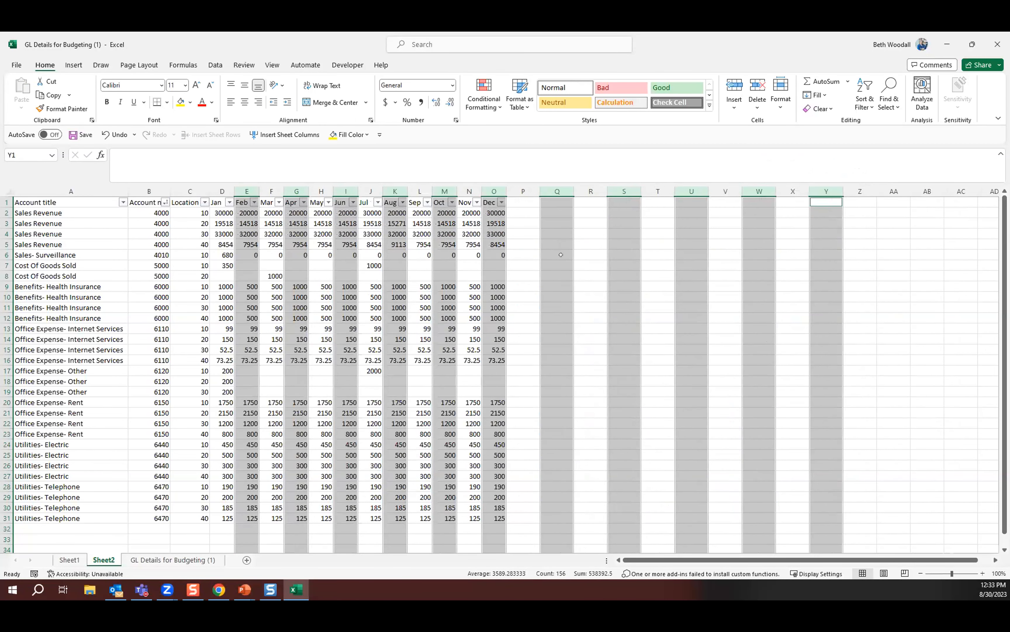
left_click(561, 255)
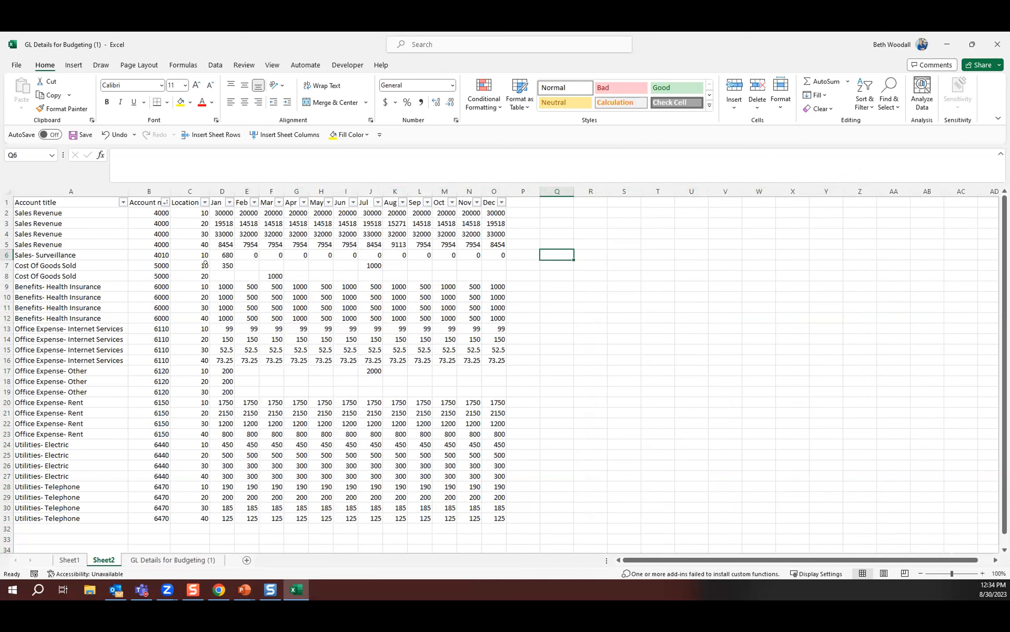
Replace all blank cells in D7:O21 with 0.
mouse_move(222, 263)
left_mouse_down()
mouse_move(477, 378)
mouse_move(498, 403)
left_mouse_up()
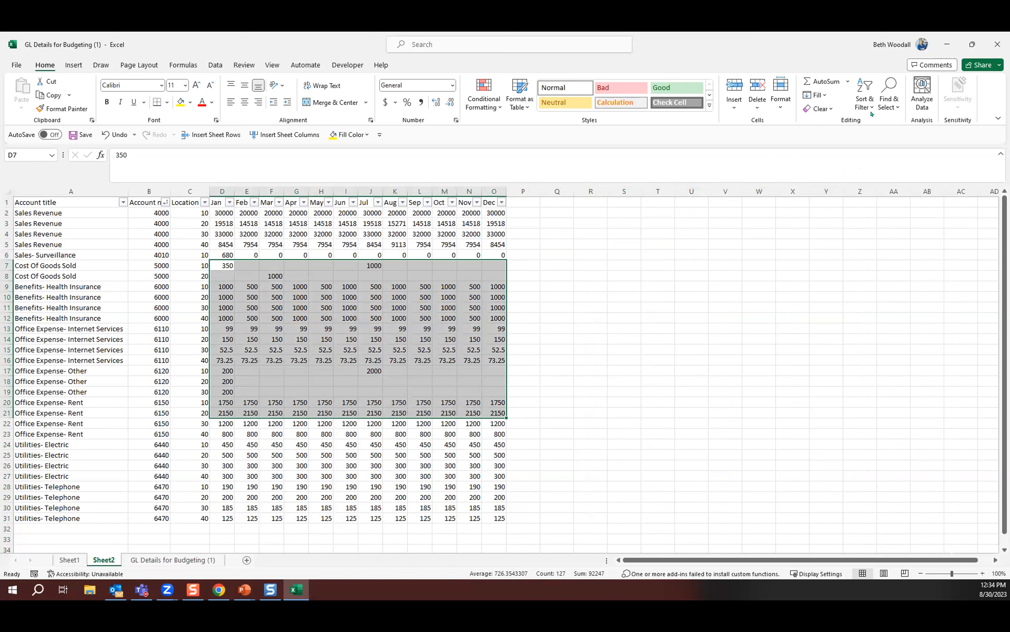
left_click(888, 105)
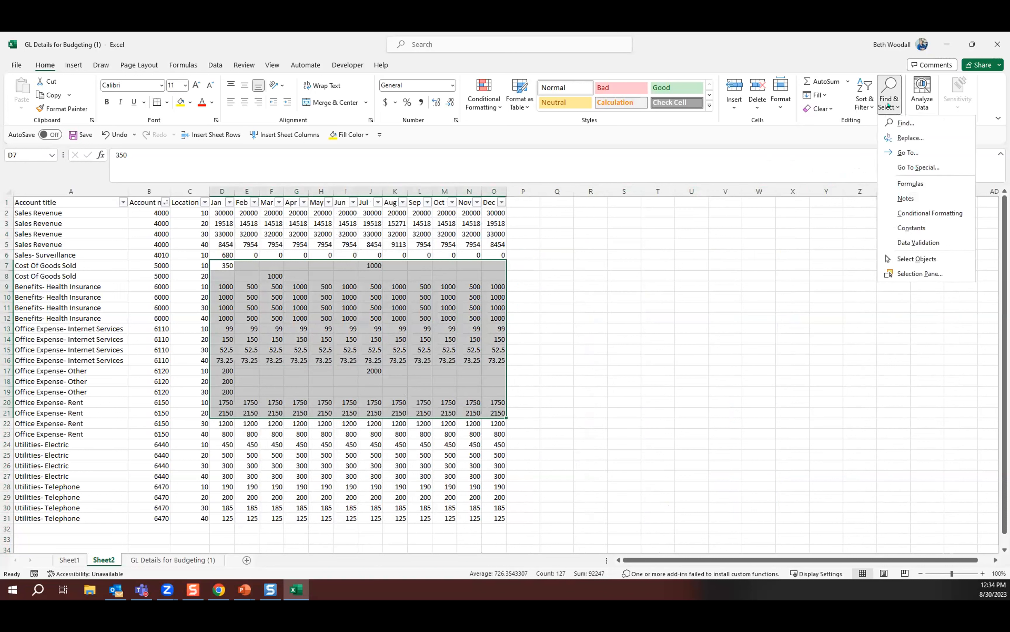
left_click(905, 139)
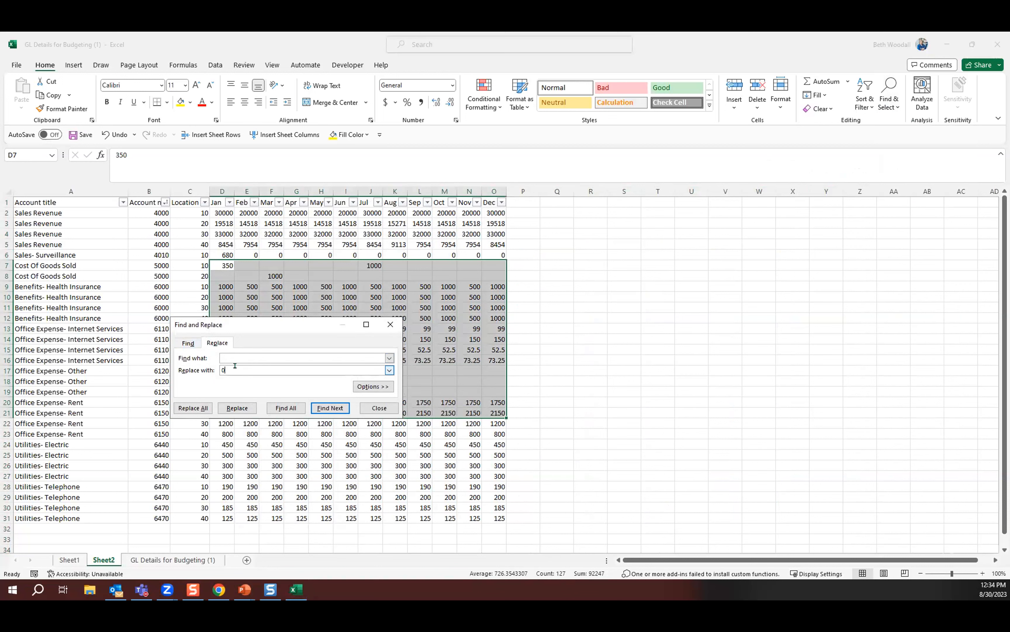
left_click(198, 408)
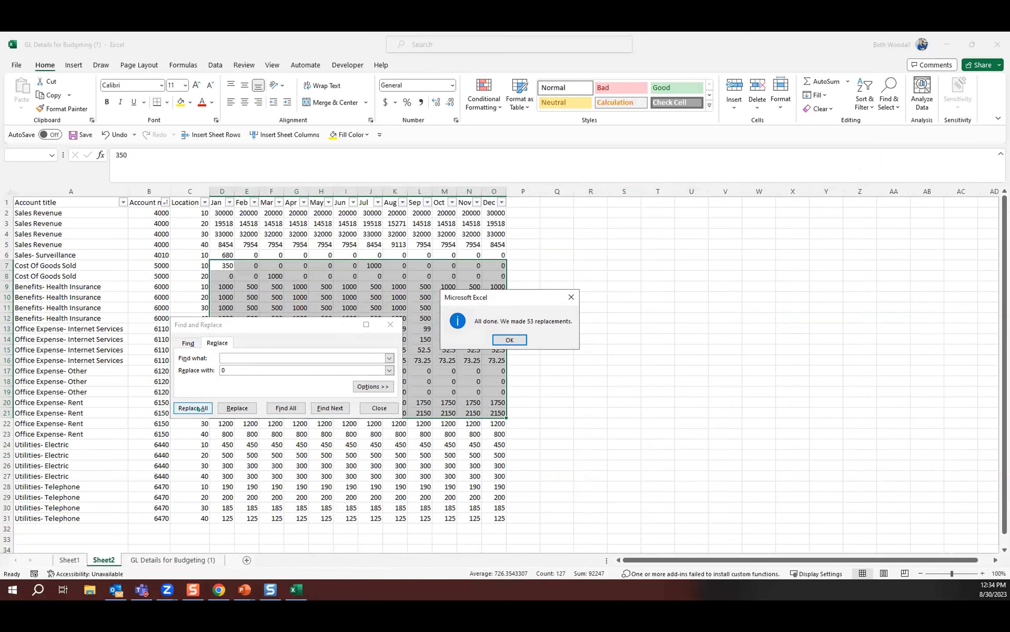
left_click(510, 339)
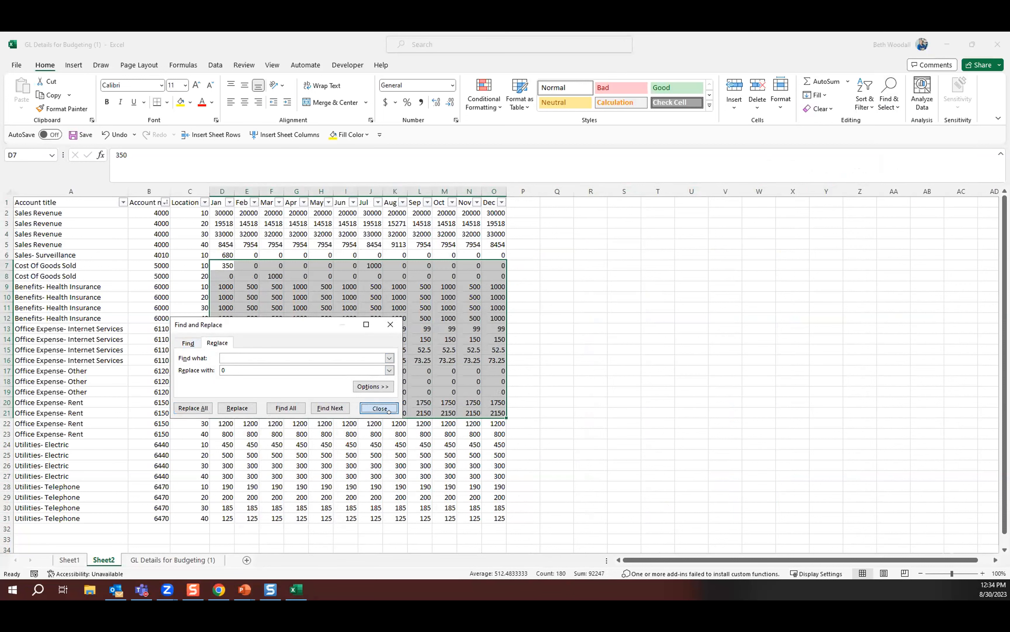
left_click(379, 407)
left_click(462, 450)
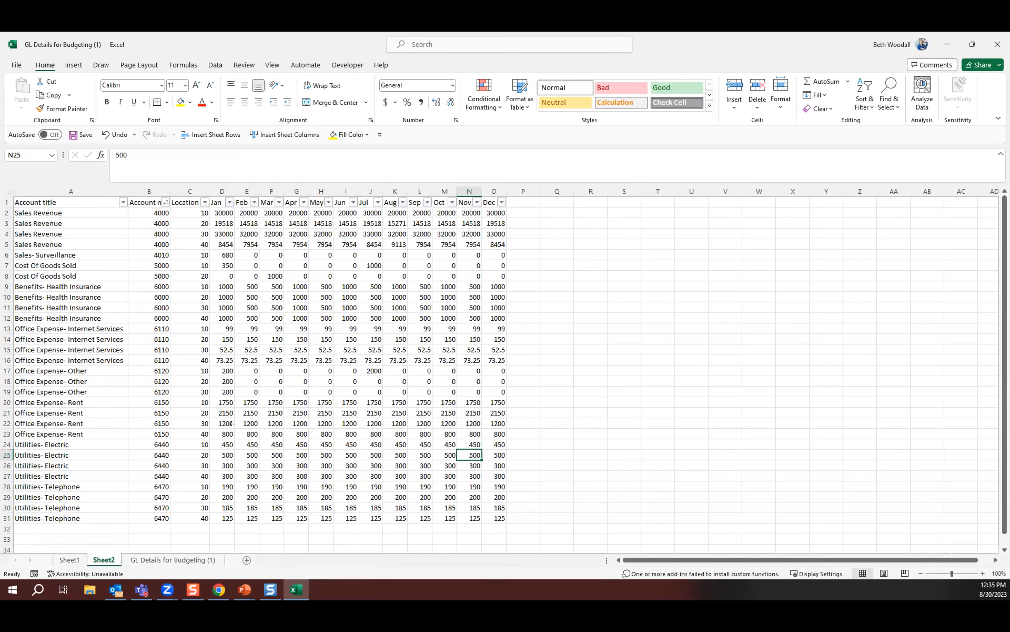
Switch to Sage Intacct in Chrome, close the custom report tab and open the Budget report from the Budgets module.
left_click(215, 590)
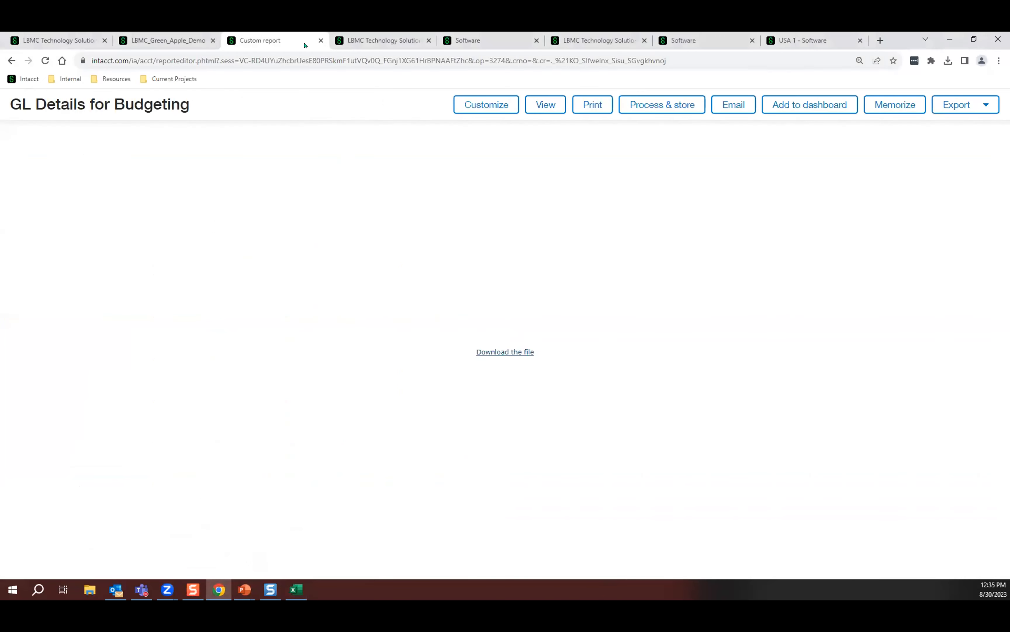
left_click(321, 40)
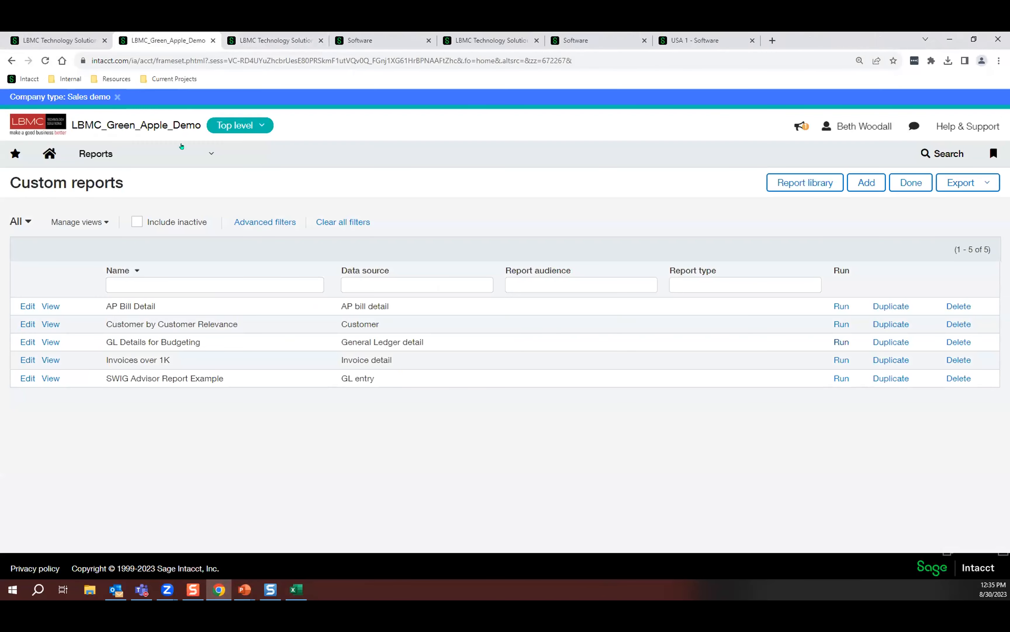
left_click(180, 161)
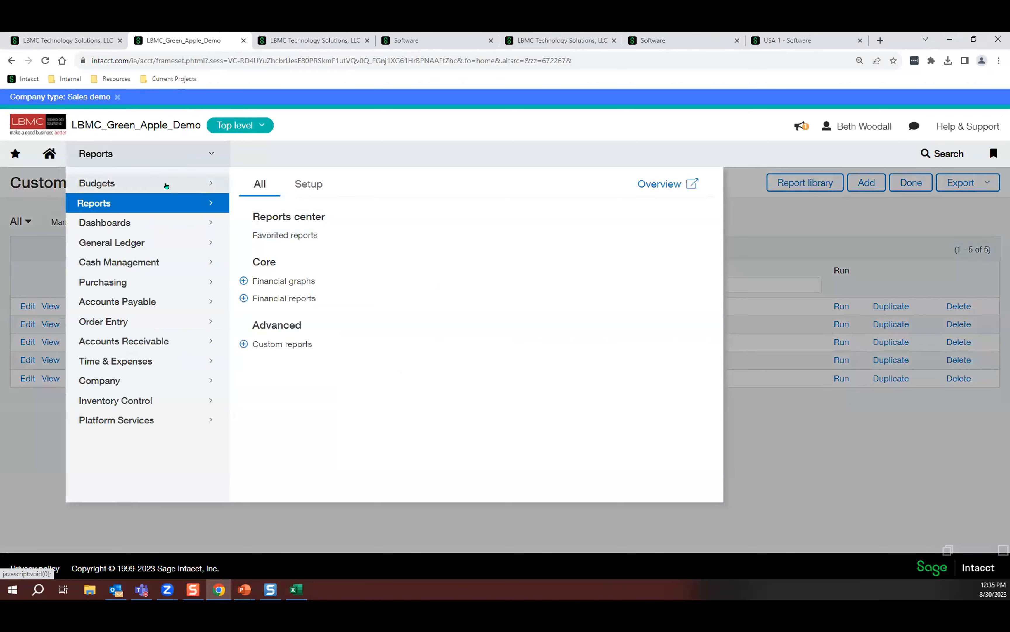
mouse_move(166, 186)
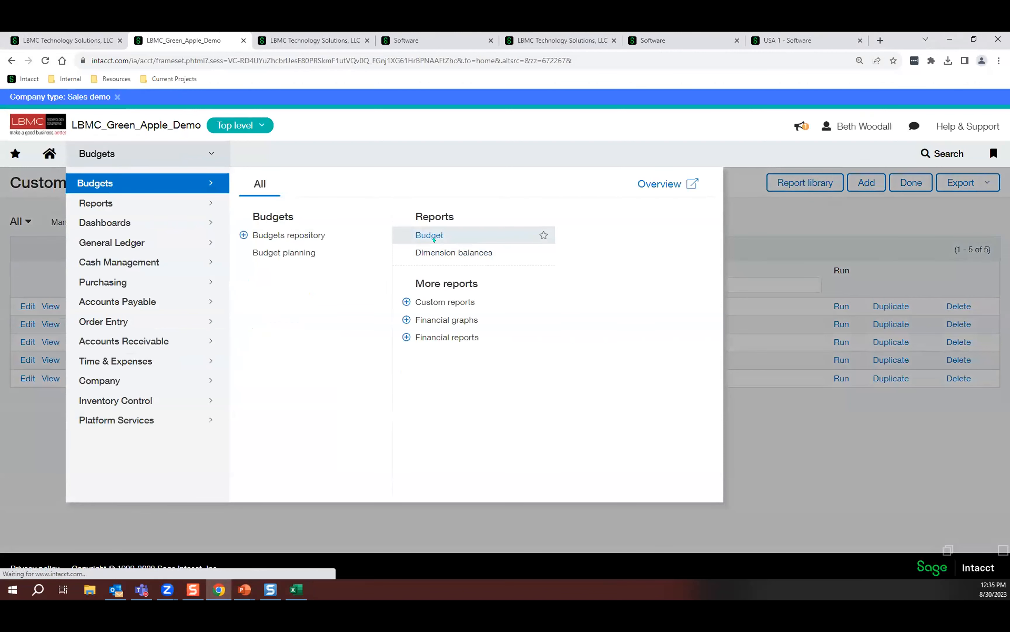
left_click(430, 235)
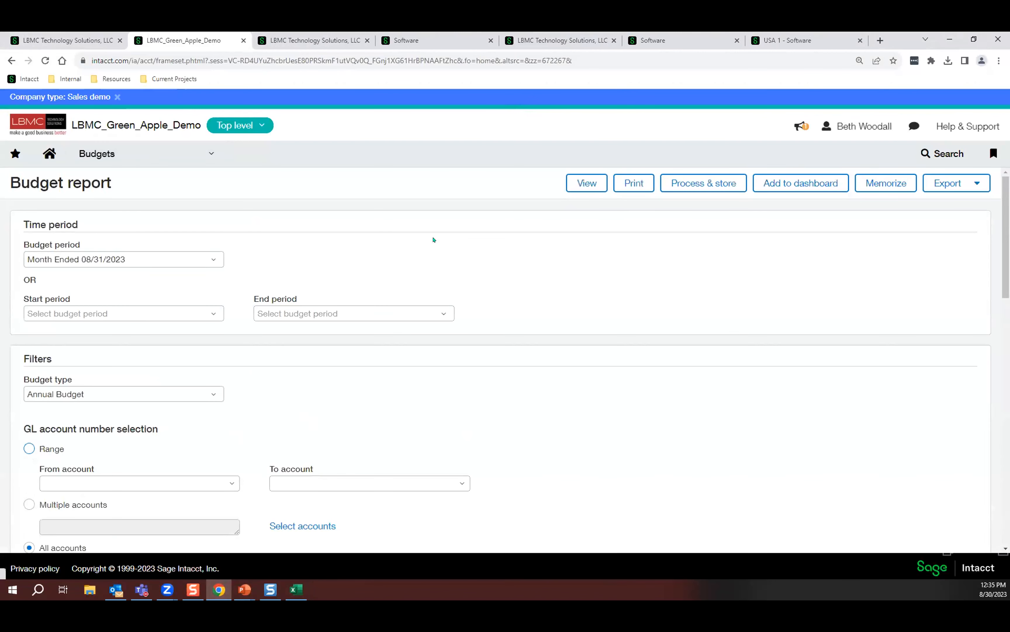
Set the budget report's start period to Month Ended January 2024 and its end period to Month Ended December 2024.
left_click(204, 313)
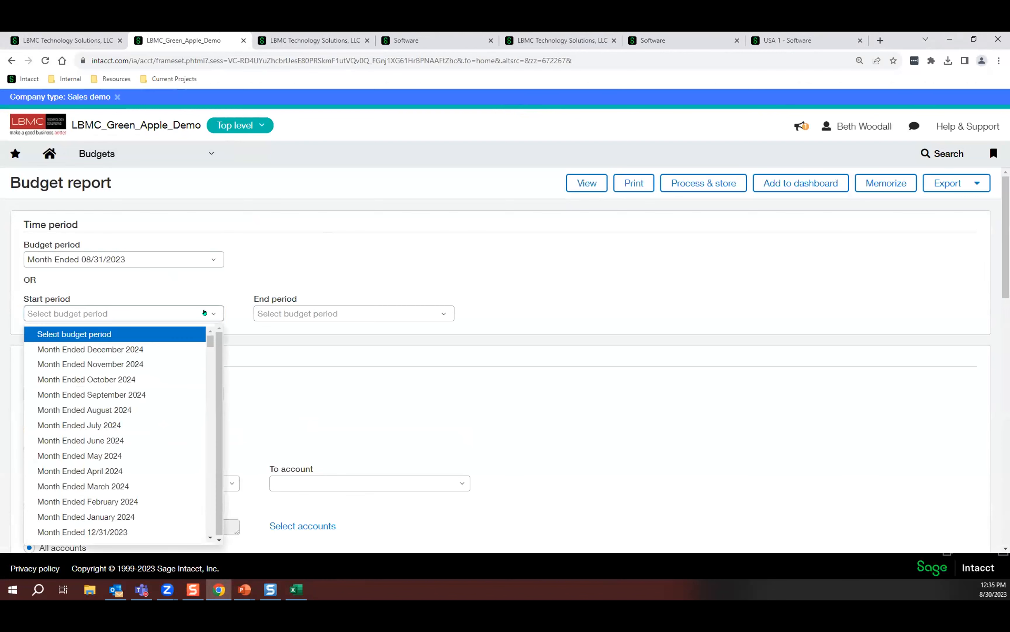
left_click(167, 516)
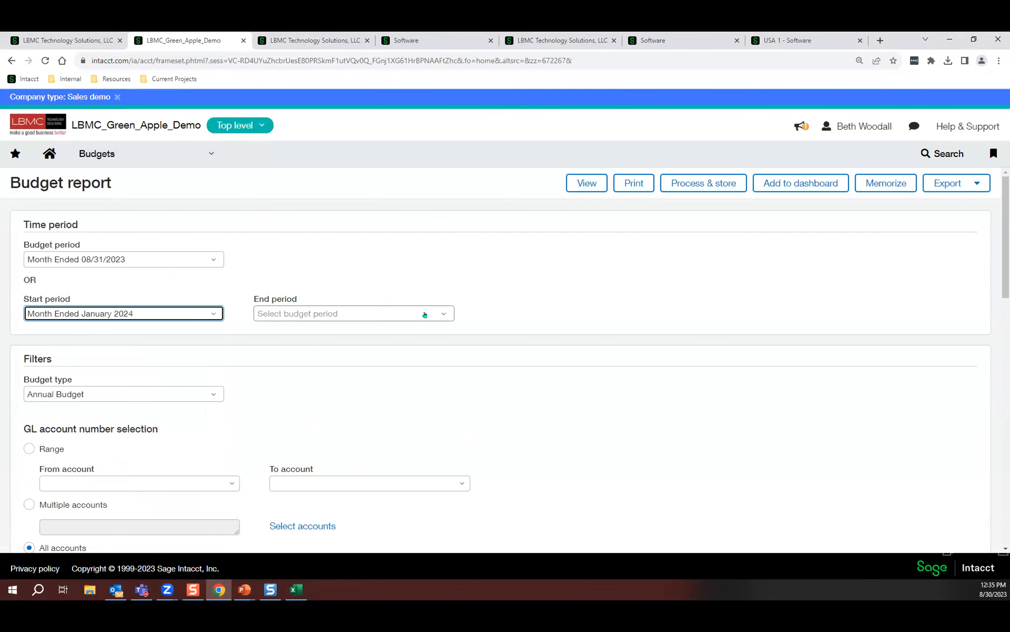
left_click(424, 314)
left_click(366, 346)
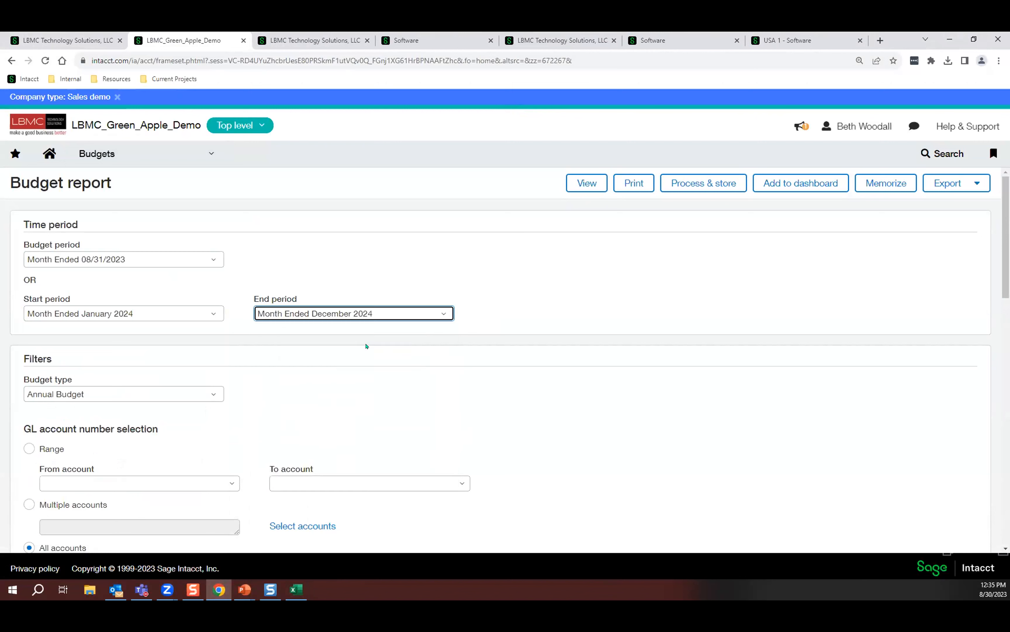
Enable the CSV importable format, export the budget report as CSV and open the downloaded file in Excel.
scroll(637, 382, "down", 1)
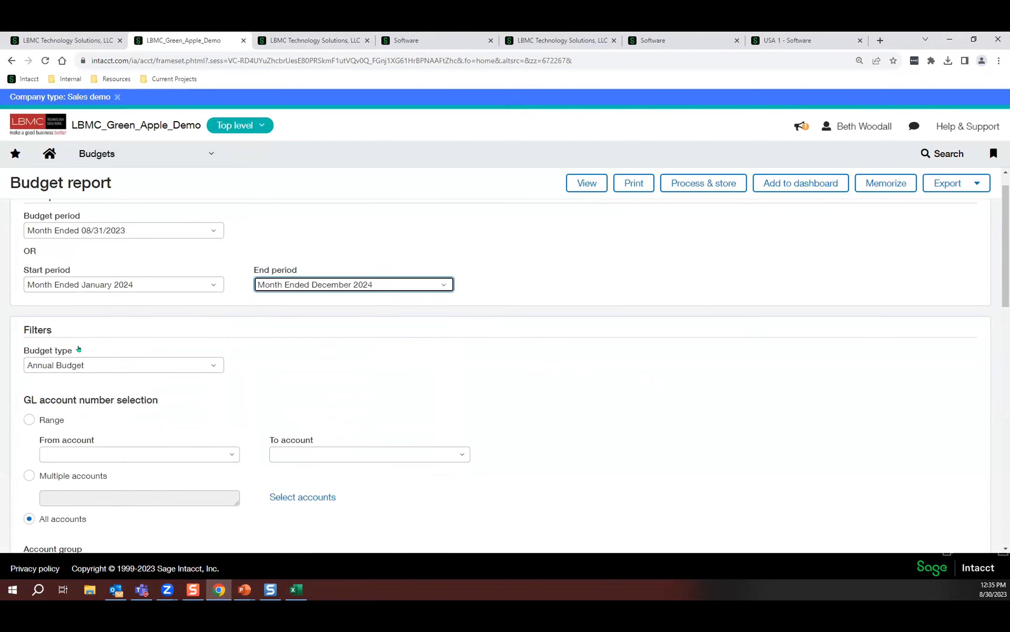
scroll(483, 364, "down", 14)
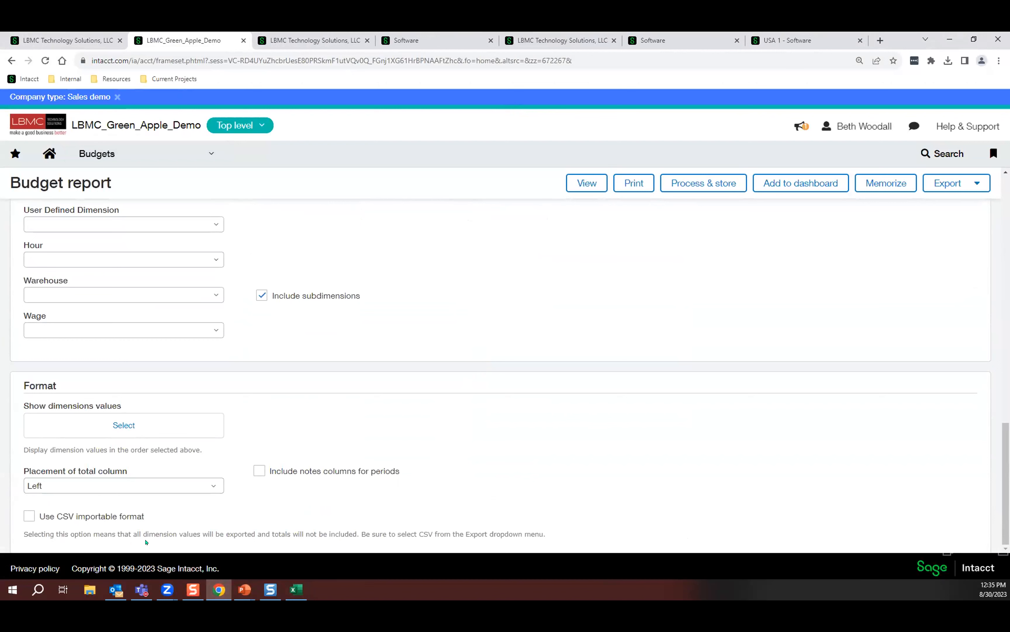
left_click(29, 516)
left_click(935, 187)
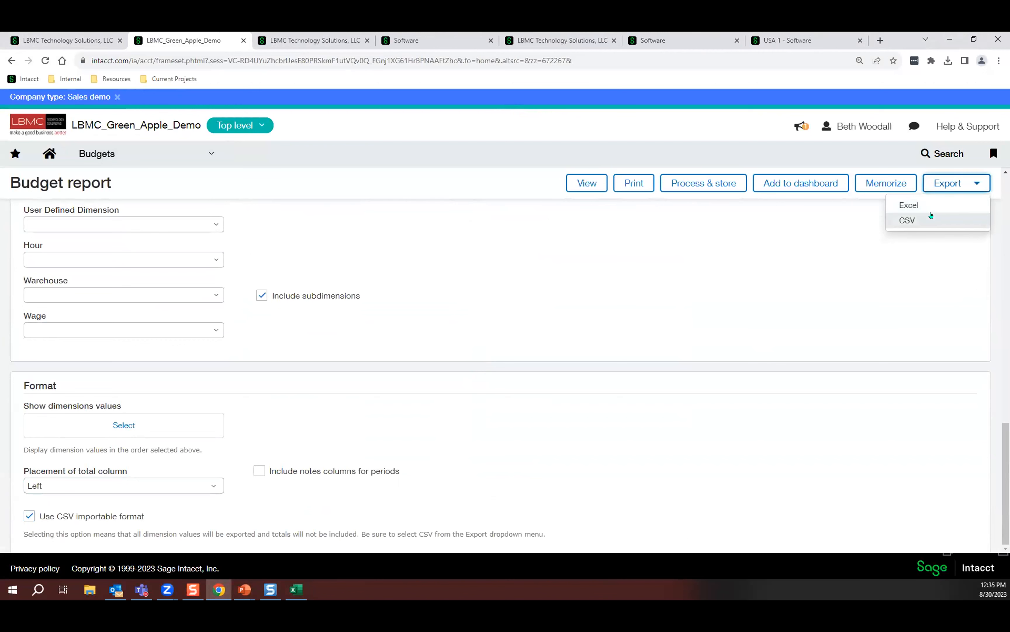
left_click(929, 220)
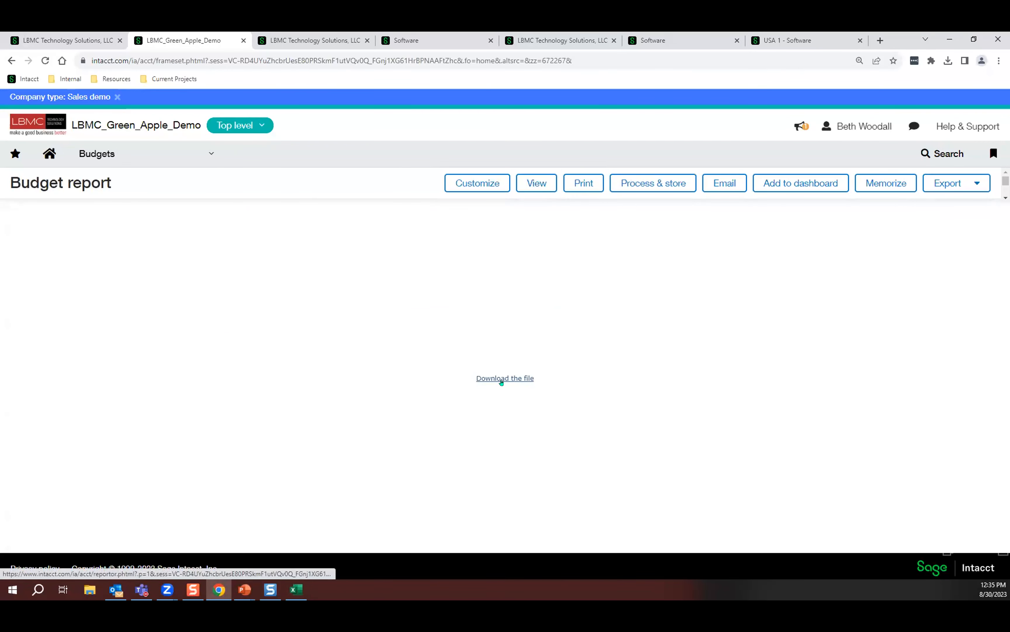
left_click(502, 382)
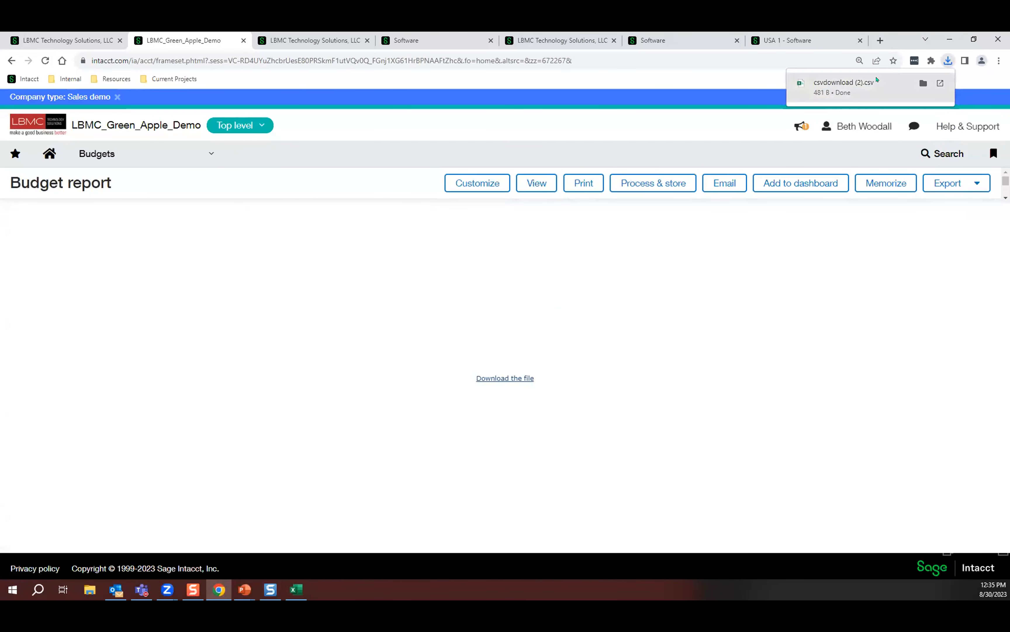
left_click(878, 79)
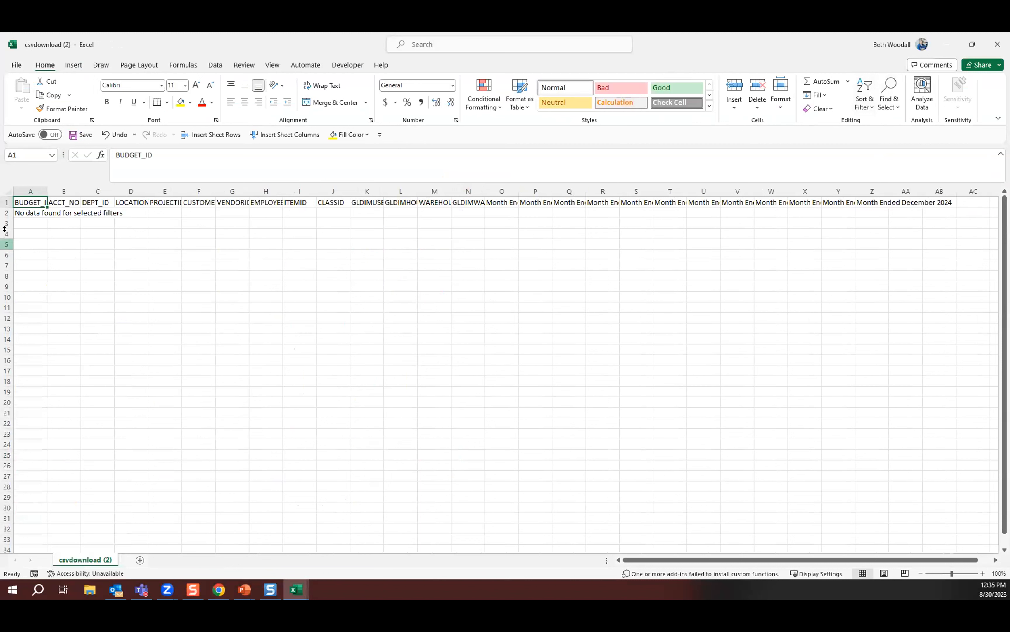
Clear the message text in A2 of the budget template and autofit all columns.
left_click(19, 212)
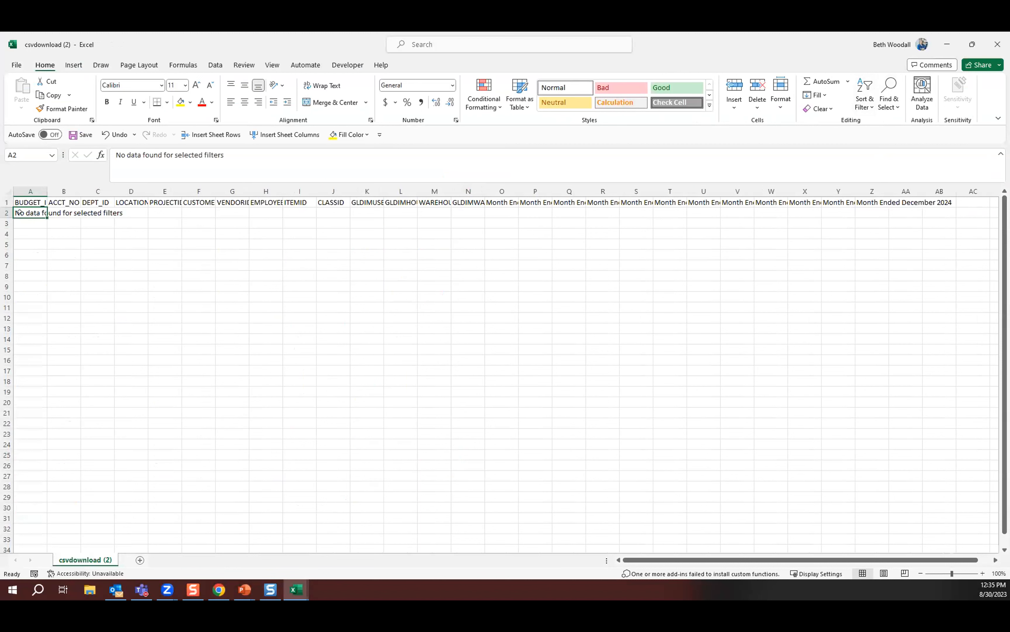
key("Delete")
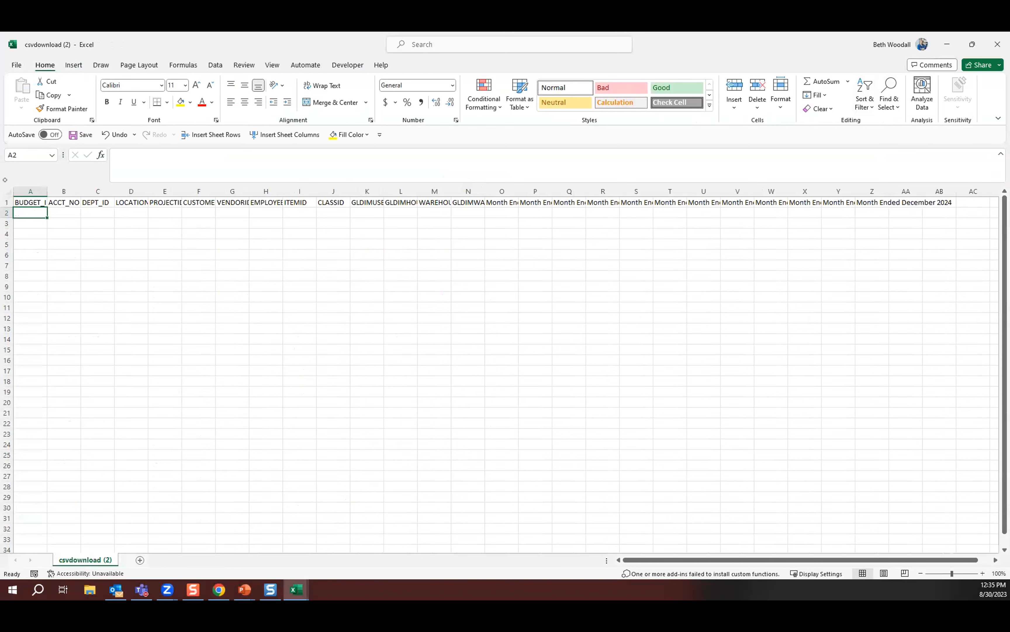
left_click(8, 191)
double_click(40, 181)
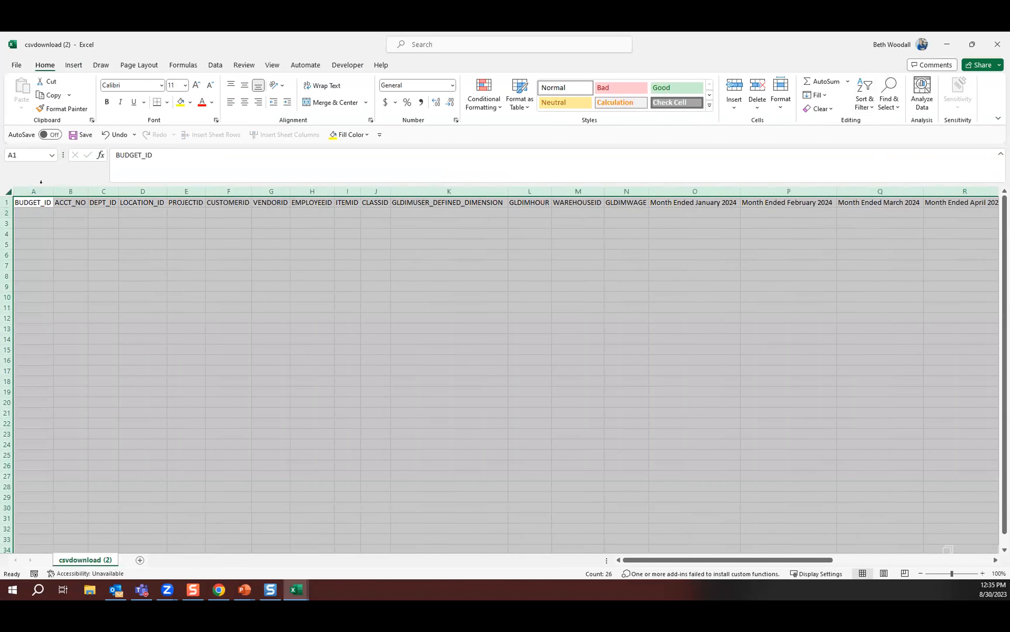
left_click(291, 314)
left_click(25, 189)
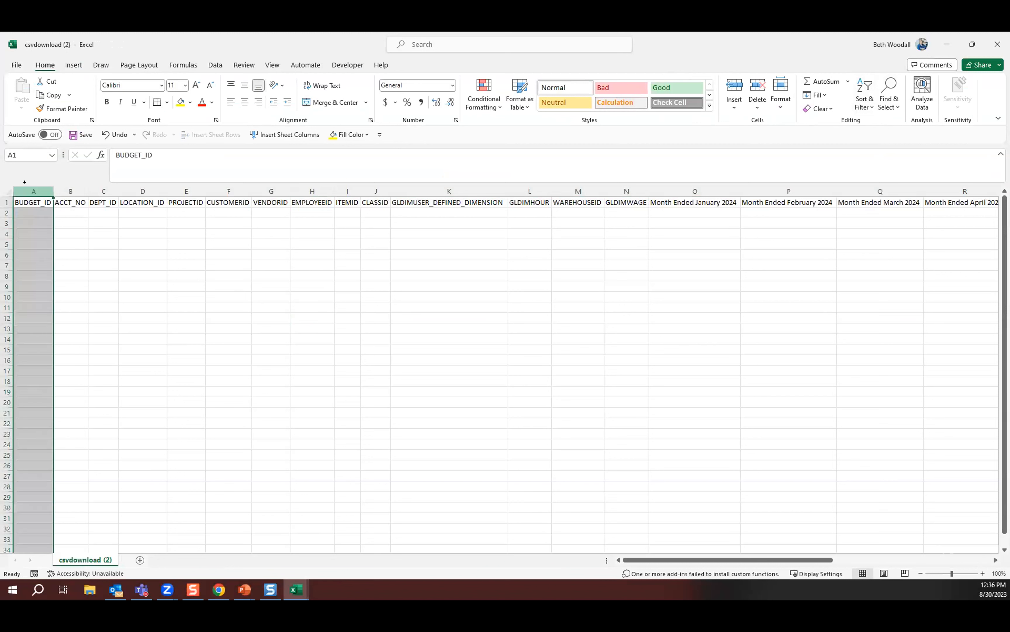
left_click(65, 184)
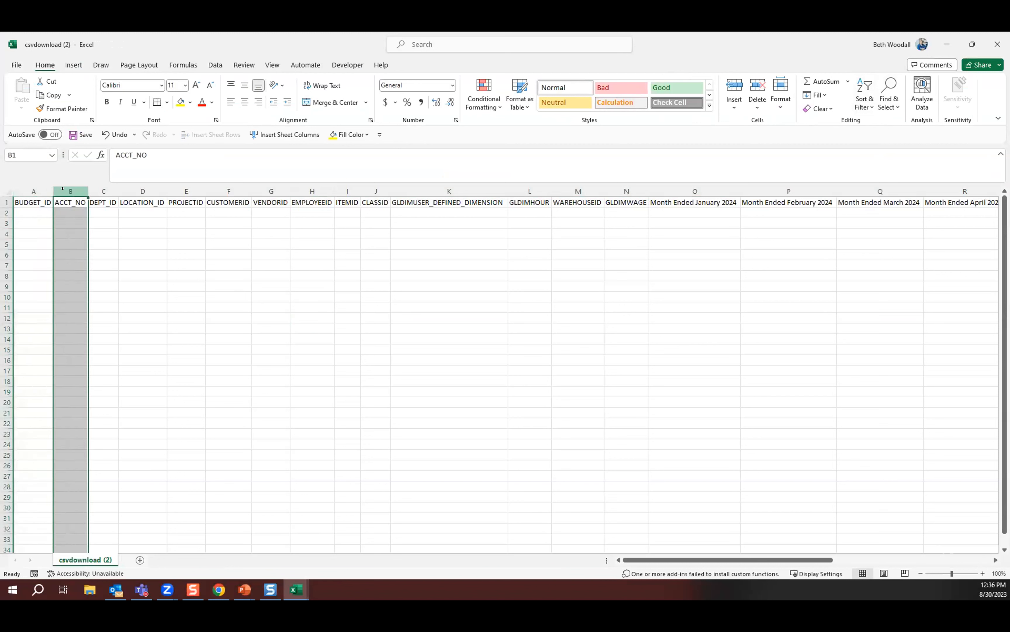
left_click_drag(104, 191, 408, 180)
left_click_drag(475, 197, 610, 188)
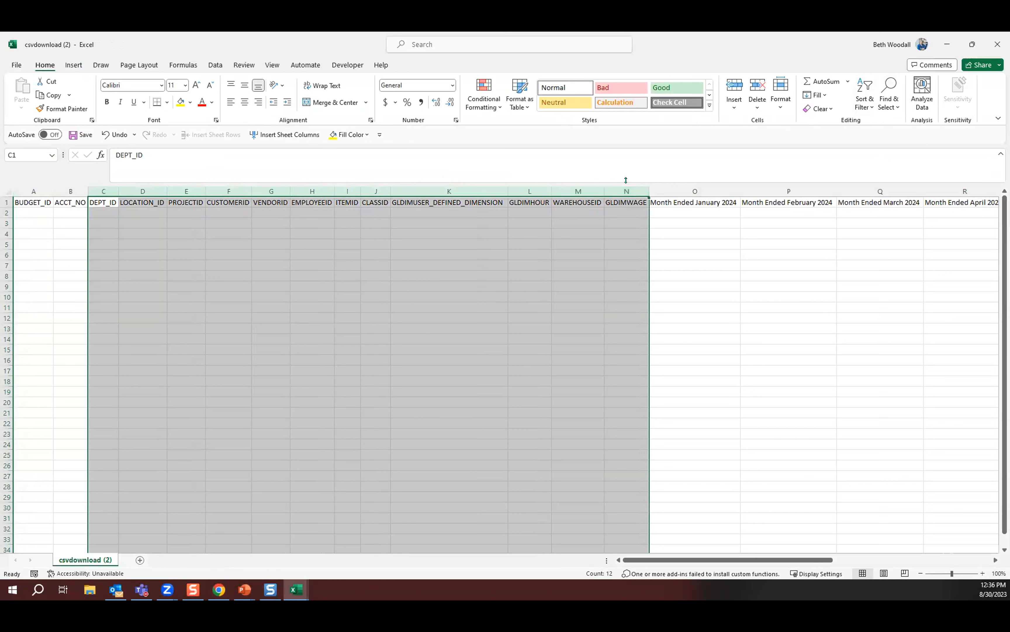
Delete the DEPT_ID column and the columns from PROJECTID through GLDIMWAGE in the budget template.
left_click(98, 189)
left_click_drag(185, 189, 624, 193)
right_click(622, 194)
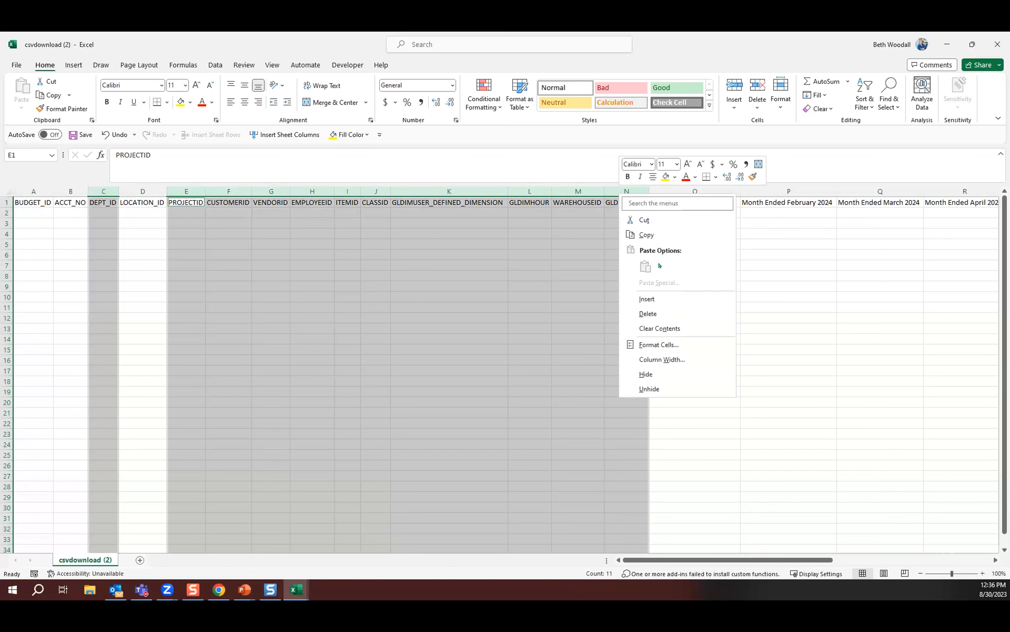
left_click(650, 312)
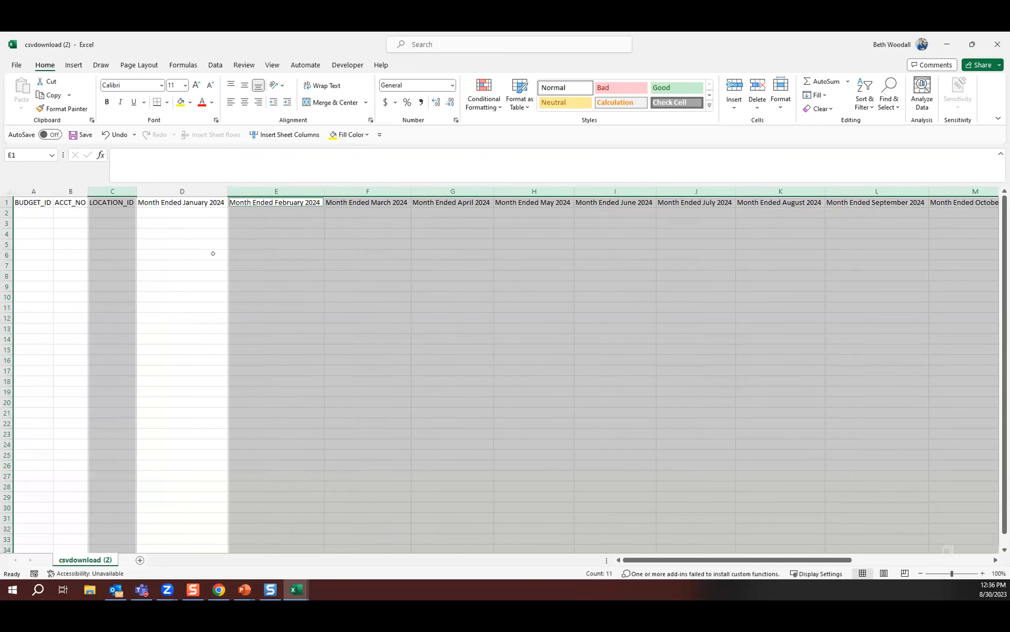
left_click(213, 253)
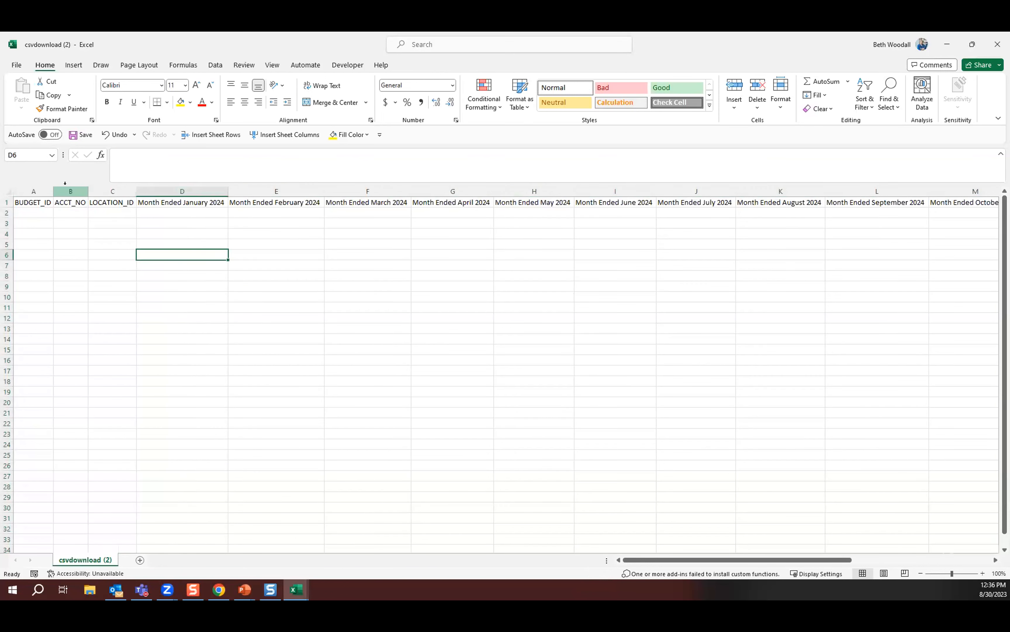
left_click(71, 195)
left_click_drag(175, 182, 919, 191)
left_click_drag(999, 189, 912, 191)
left_click_drag(709, 559, 608, 568)
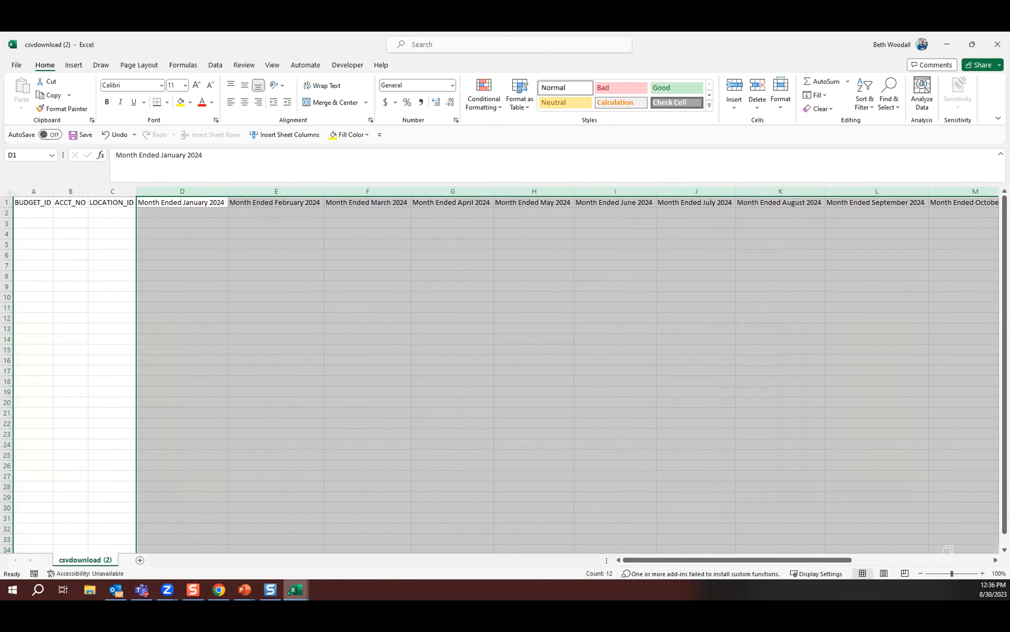
Copy B2:O31 from Sheet2 of GL Details for Budgeting (1) and paste it as values at B2 of the csvdownload (2) template.
mouse_move(289, 592)
left_click(240, 560)
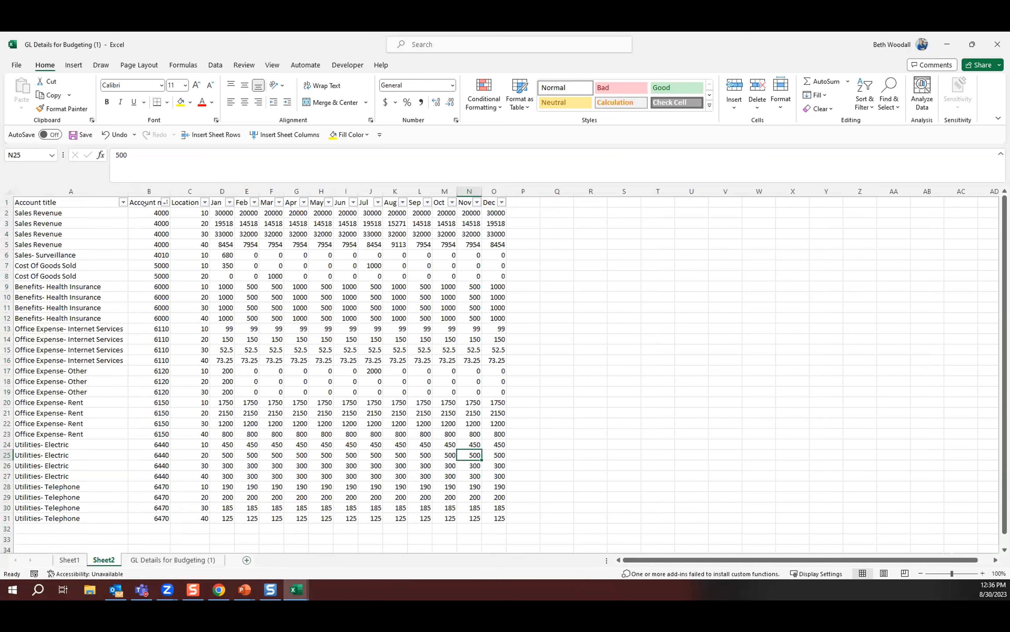
left_click_drag(146, 212, 493, 516)
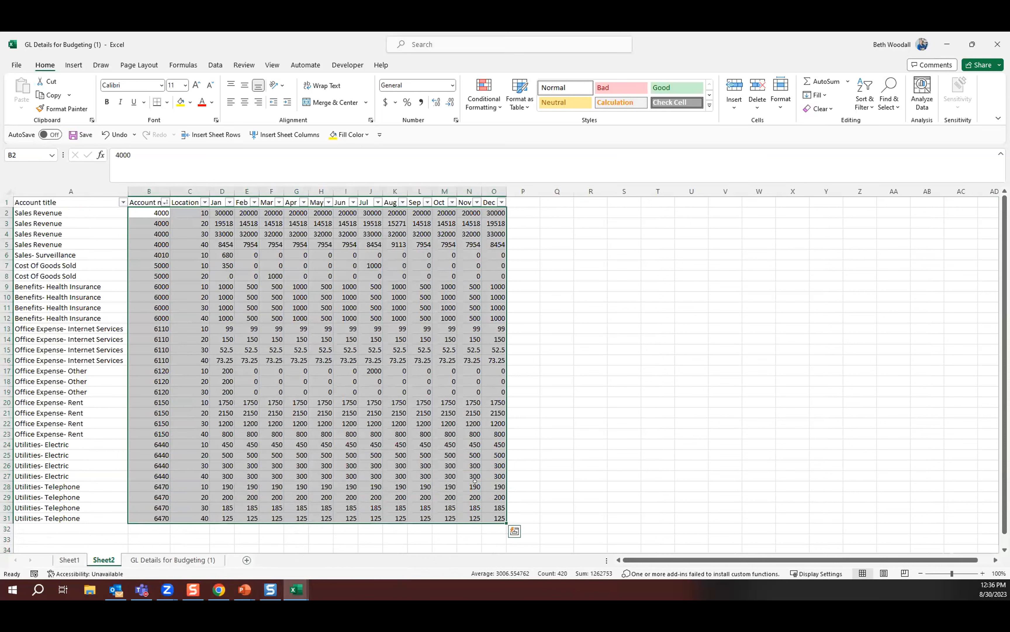
key("ctrl+c")
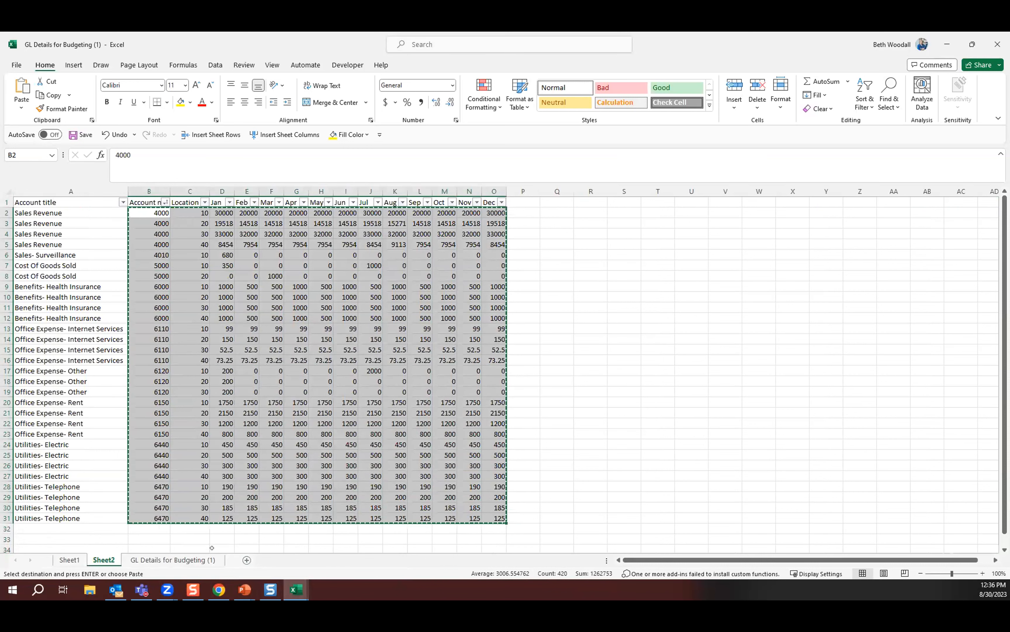
left_click(297, 588)
left_click(330, 556)
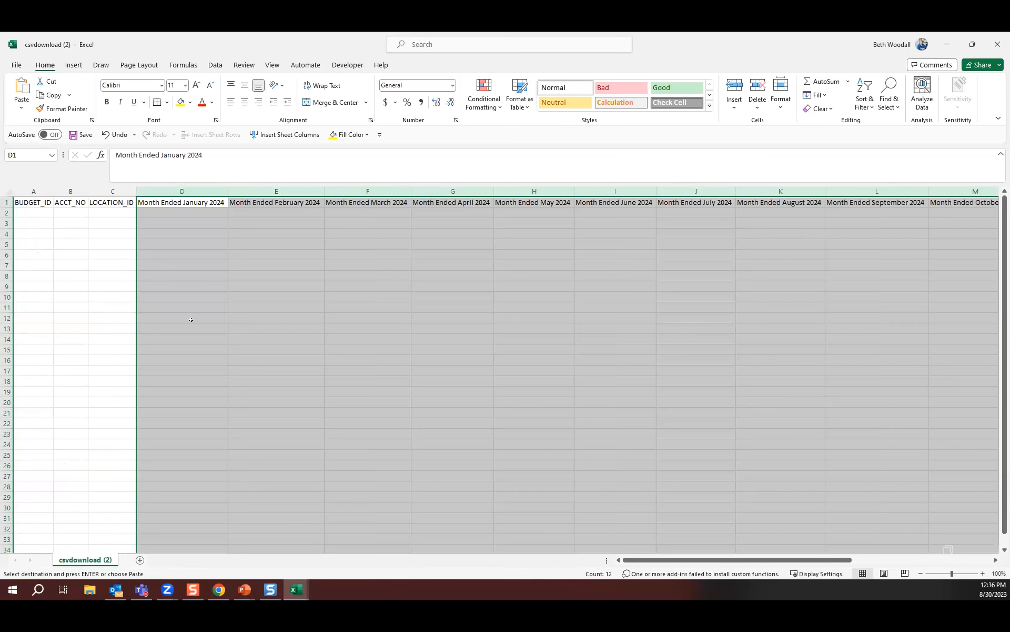
left_click(87, 213)
right_click(79, 213)
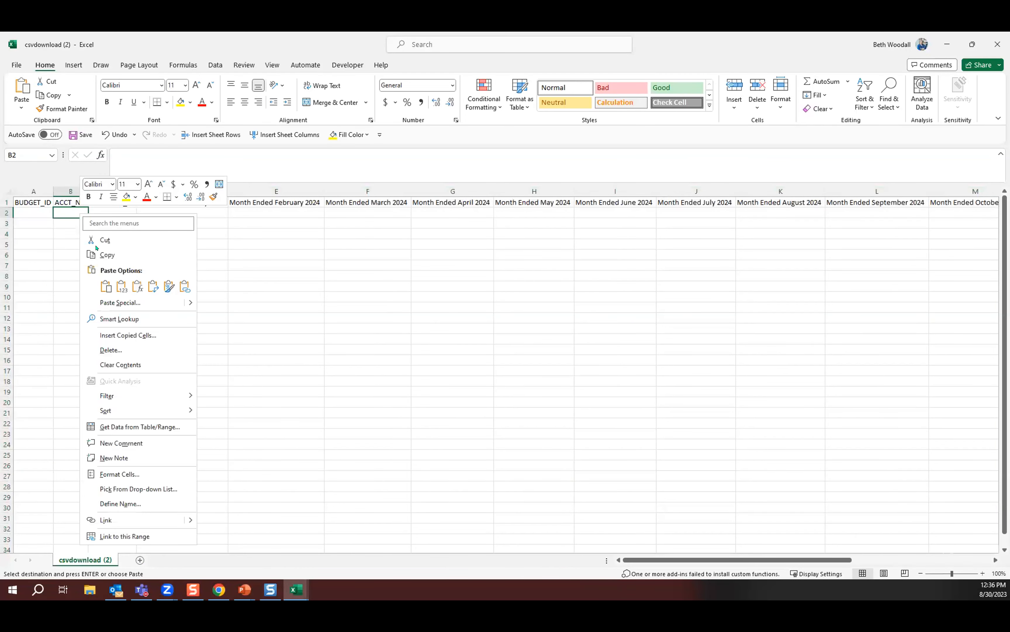
left_click(121, 285)
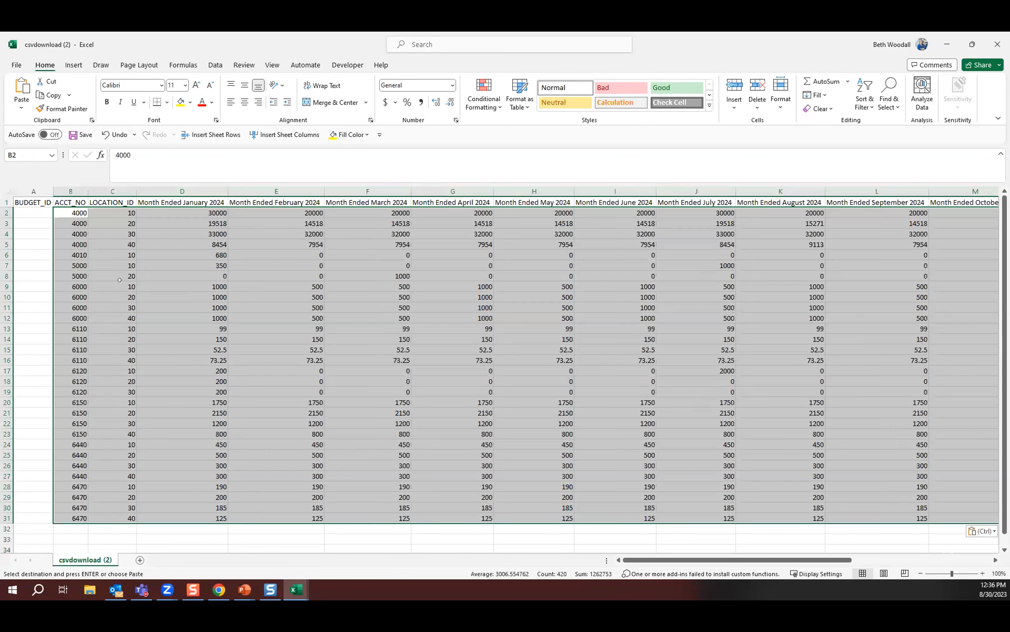
Enter Annual Budget as the BUDGET_ID in A2 and fill it down through row 31.
left_click(40, 210)
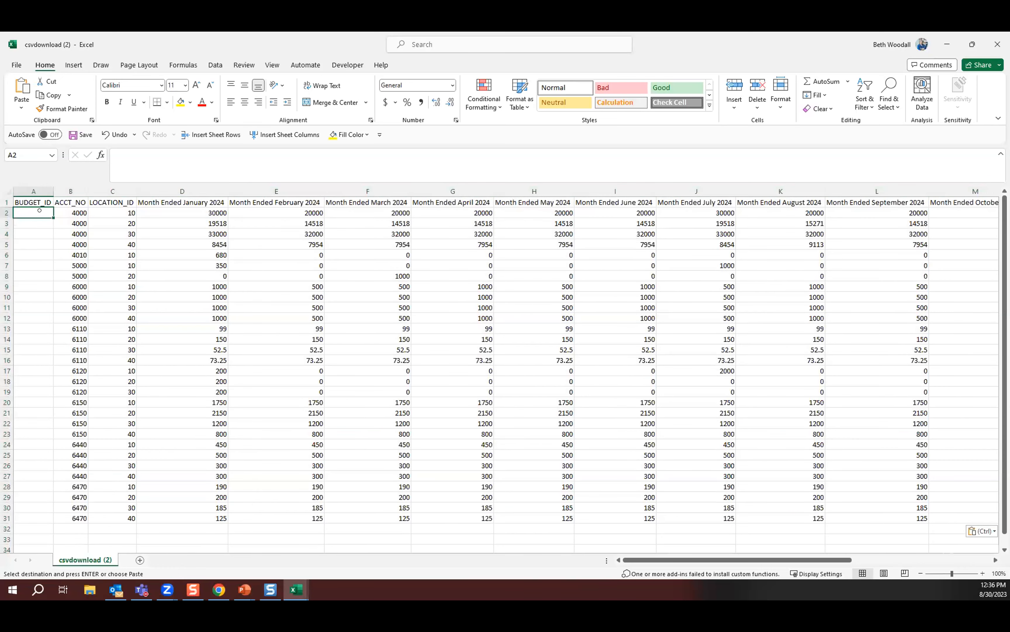
type("An")
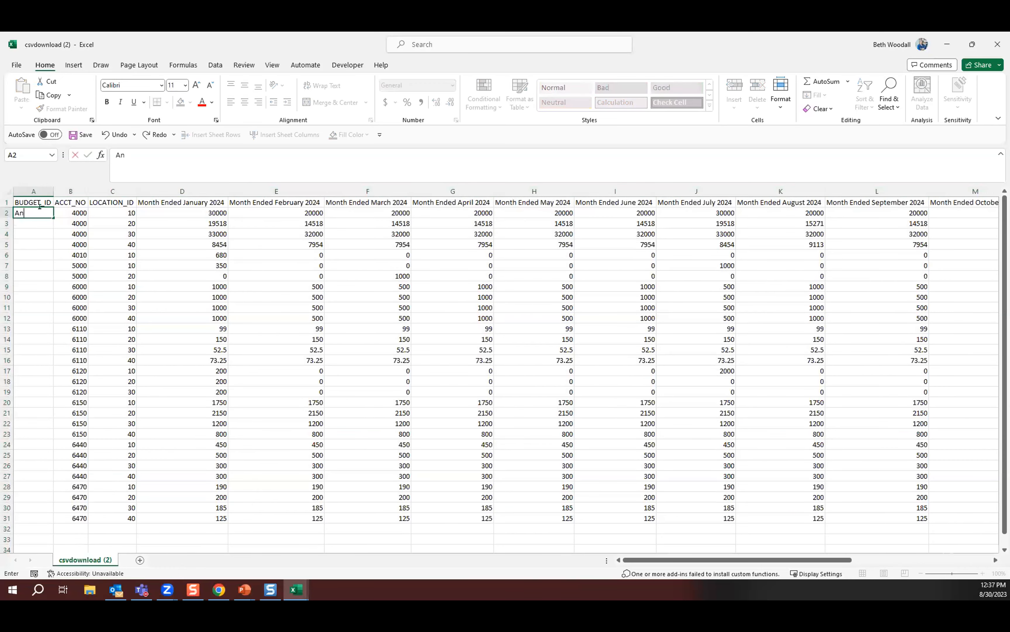
type("nual Budget")
key("Return")
left_click(40, 212)
double_click(53, 218)
left_click(330, 360)
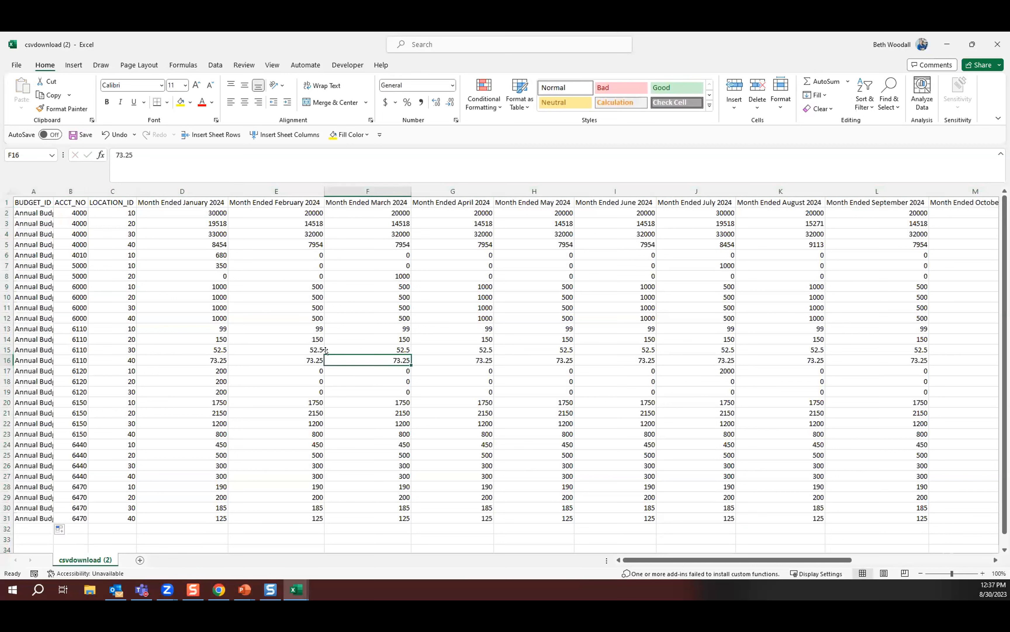
Save the budget template to the Desktop as a comma-delimited CSV file named 2024 Budget.
left_click(14, 64)
left_click(22, 205)
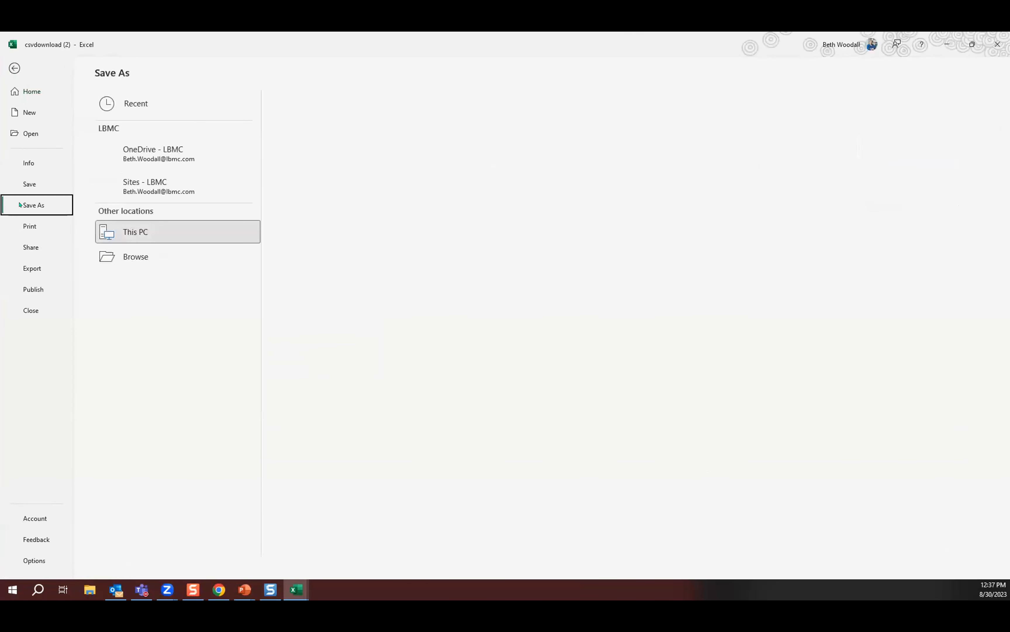
left_click(143, 281)
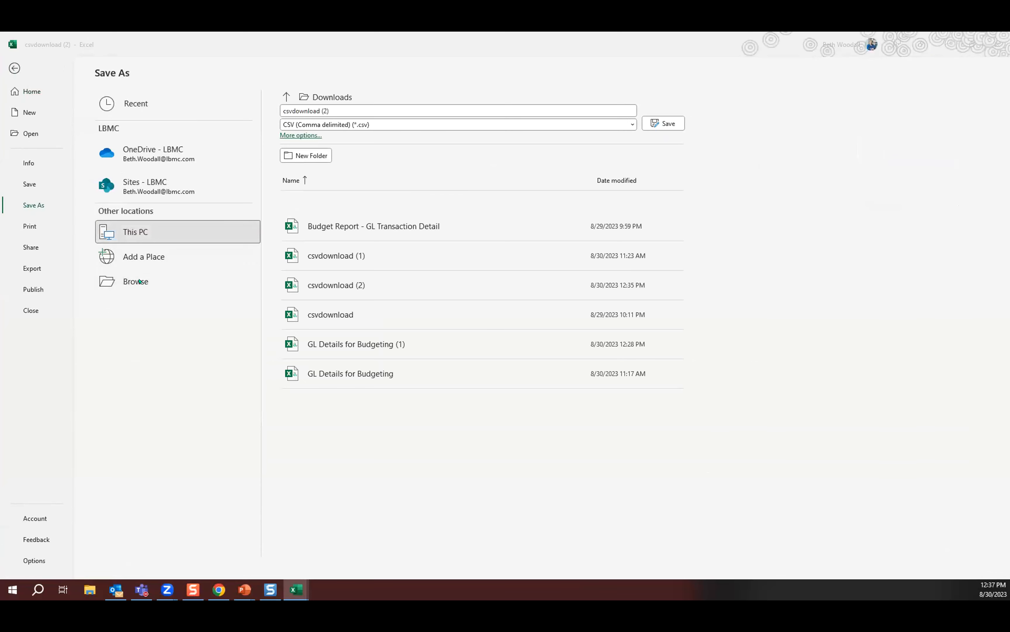
left_click(43, 198)
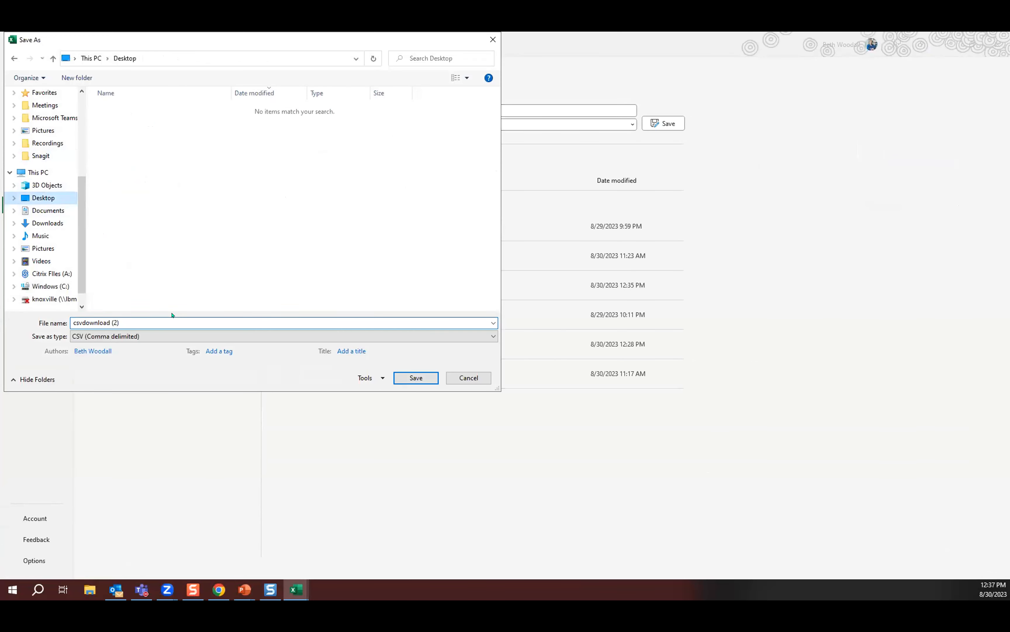
left_click(135, 322)
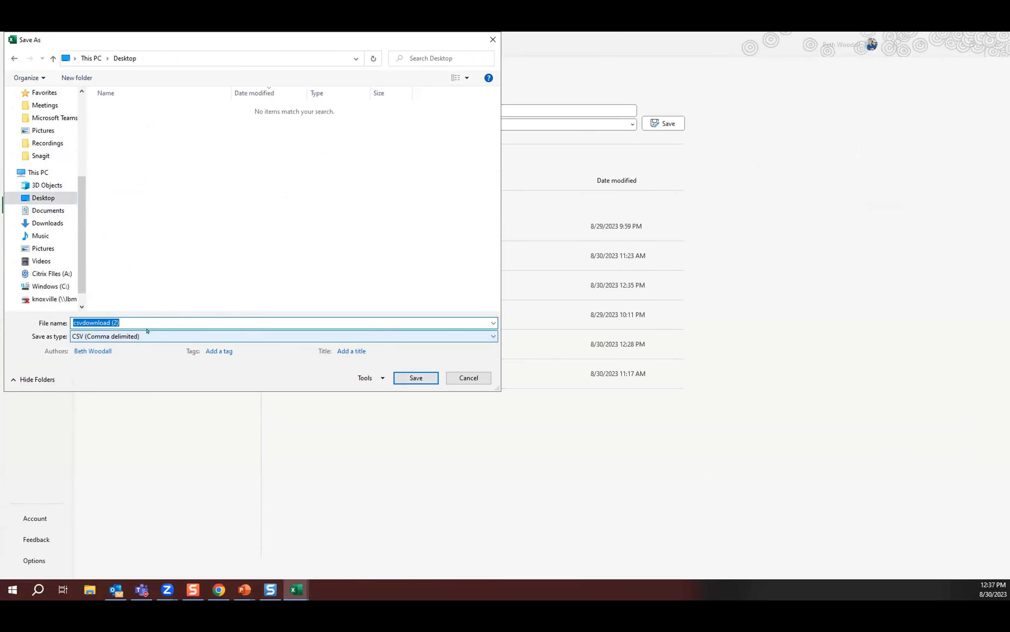
type("2024 Budget")
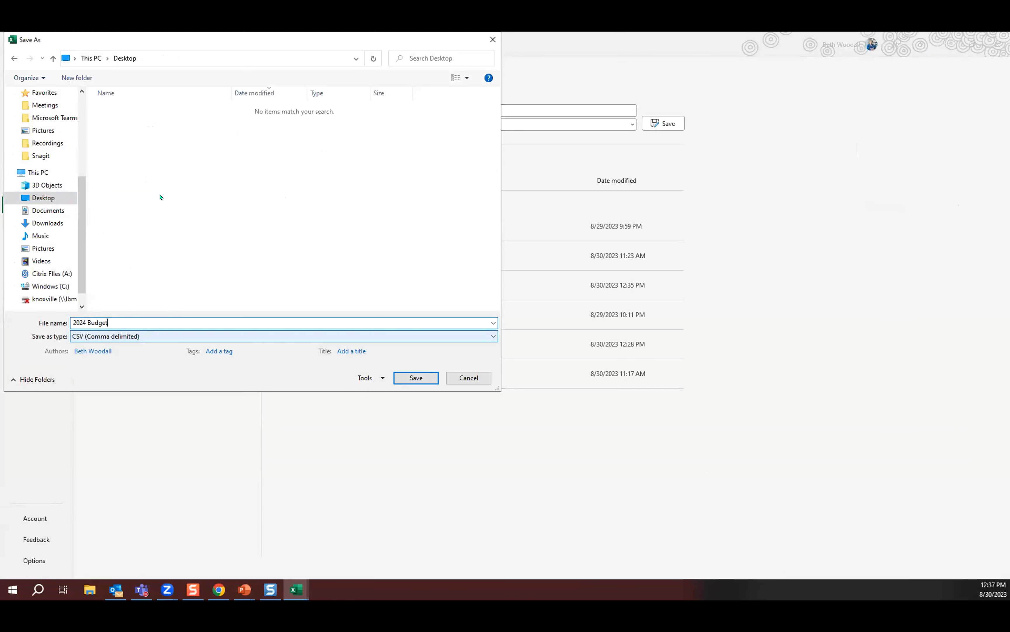
left_click(416, 378)
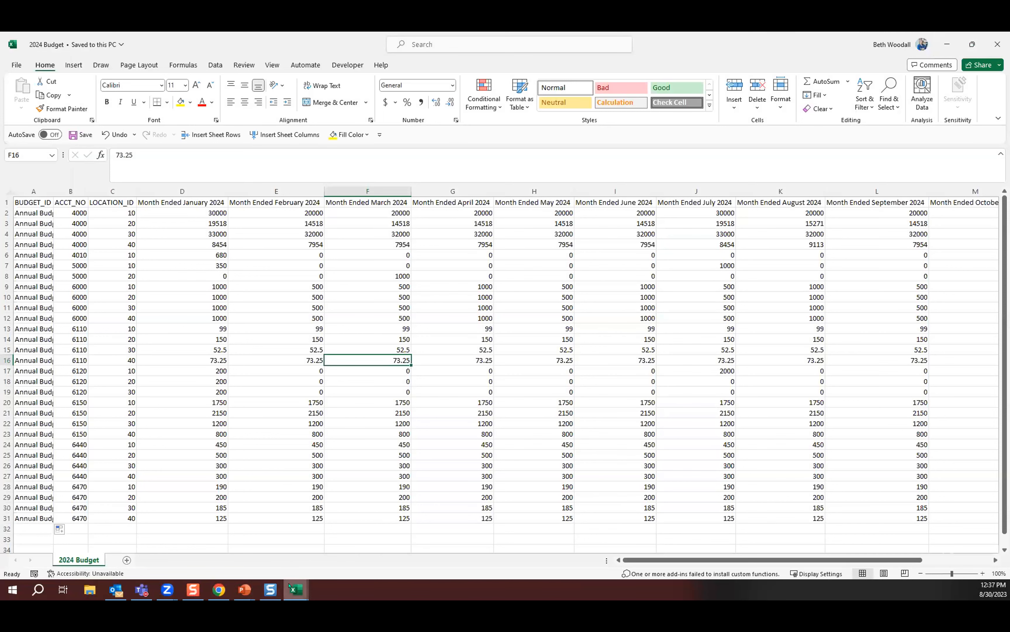
Switch to Sage Intacct in Chrome and open the Budgets repository.
mouse_move(290, 586)
left_click(219, 589)
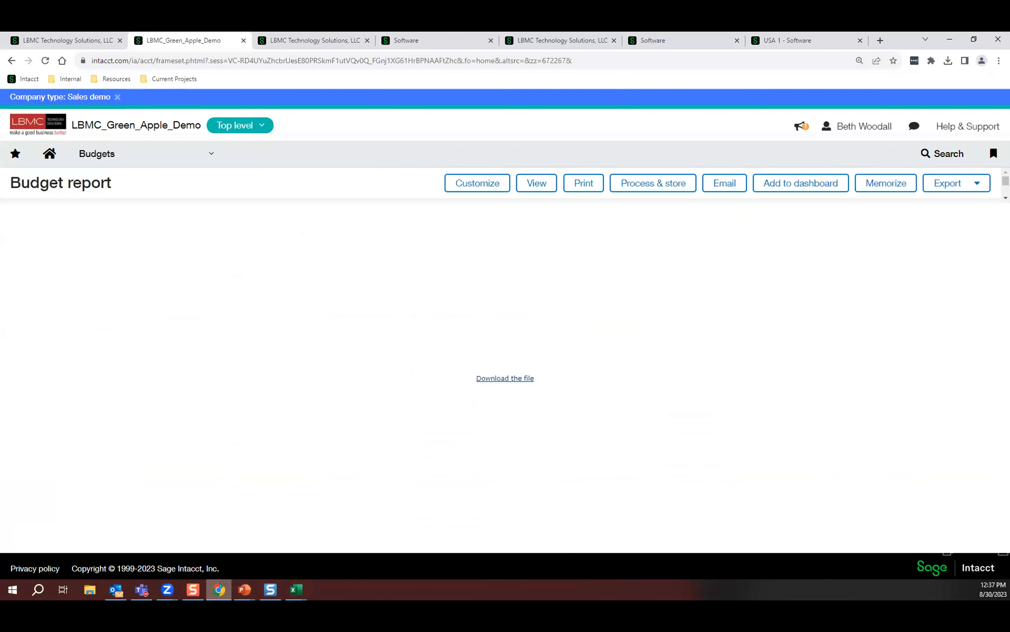
left_click(142, 163)
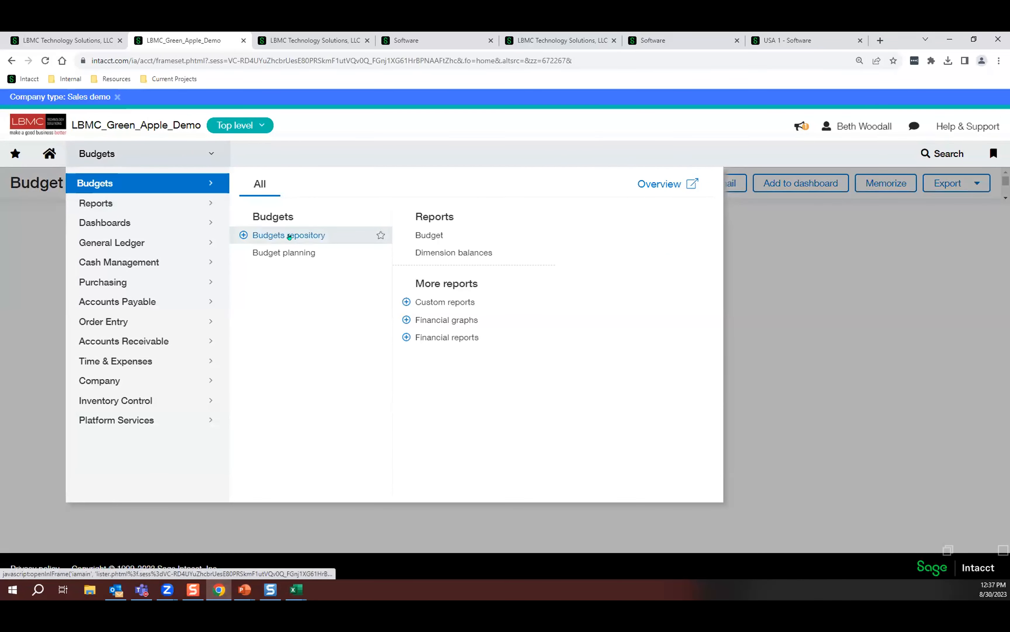
left_click(289, 235)
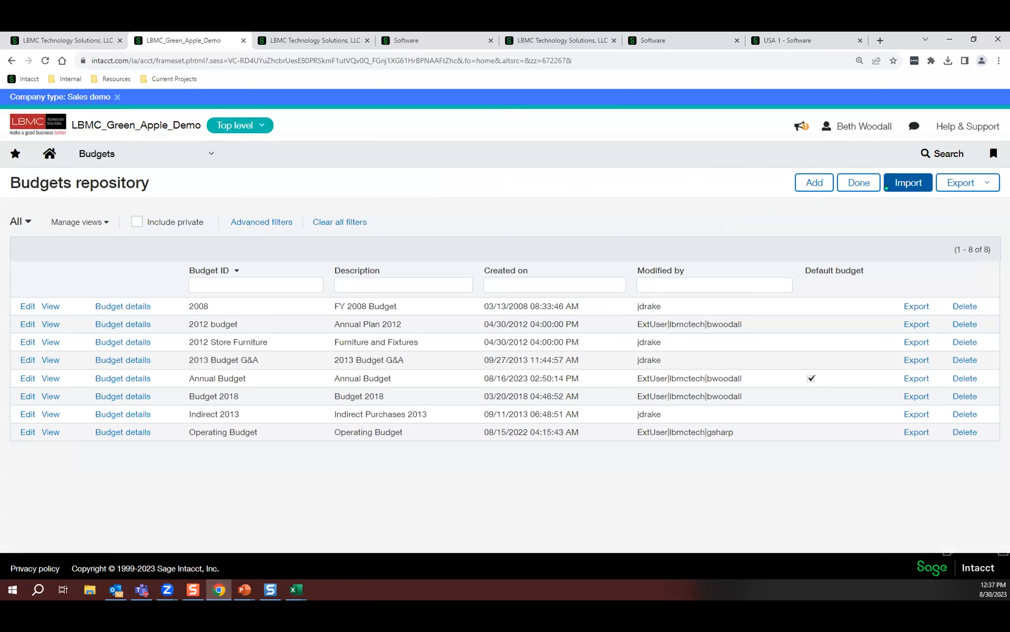
Import 2024 Budget.csv from the Desktop into the Budgets repository and open the budget details of Annual Budget.
left_click(908, 182)
left_click(247, 272)
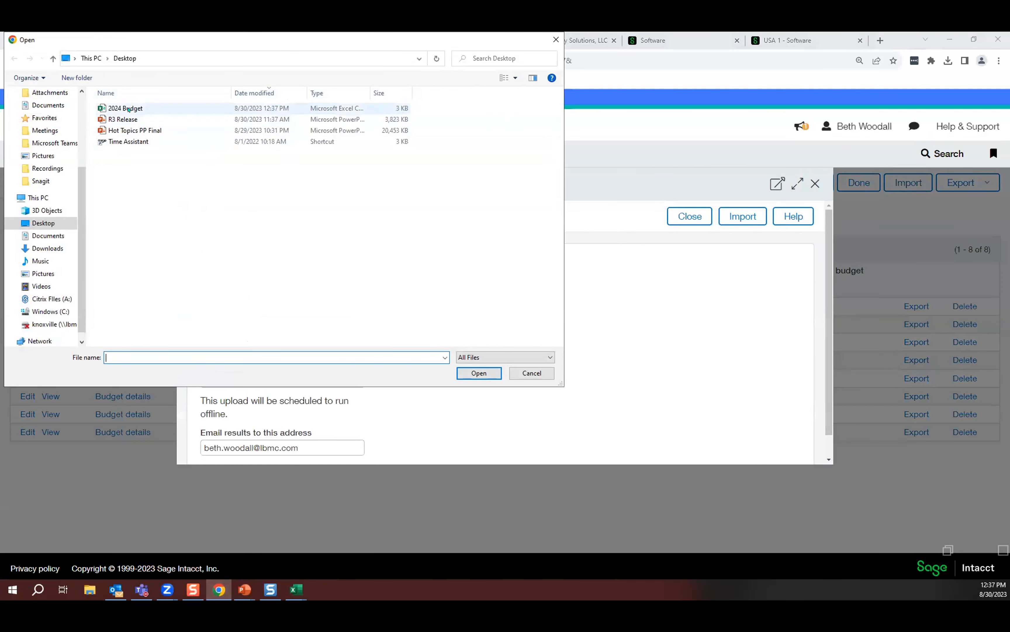
left_click(123, 108)
left_click(478, 373)
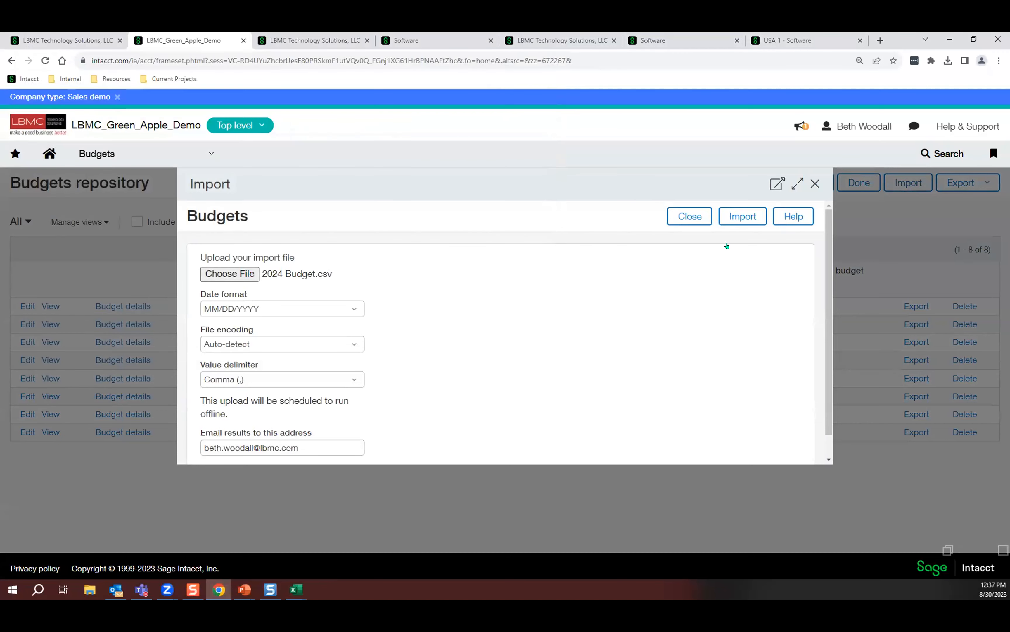
left_click(738, 217)
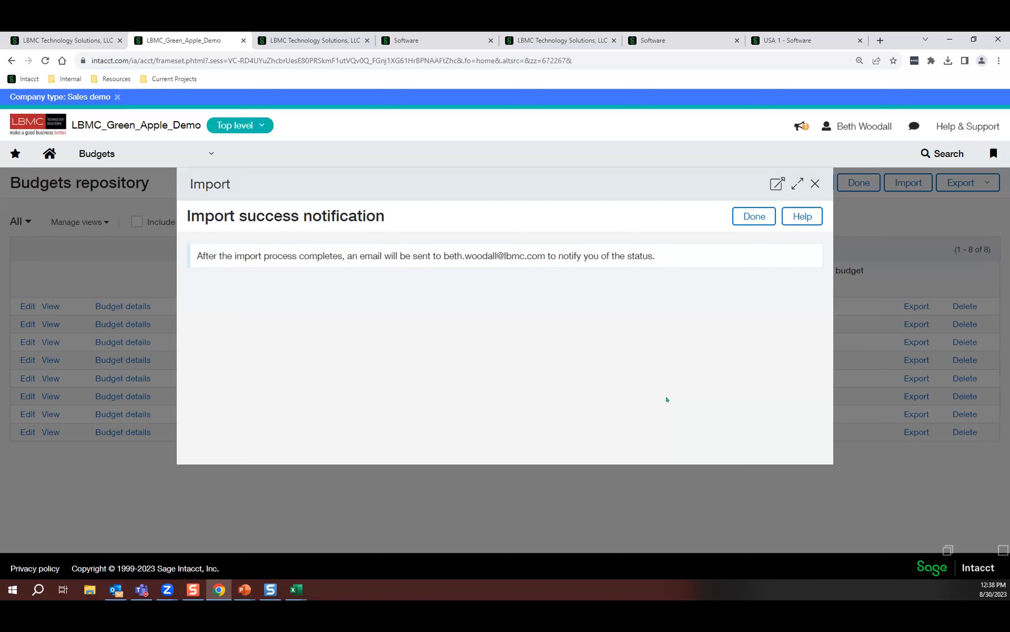
left_click(752, 216)
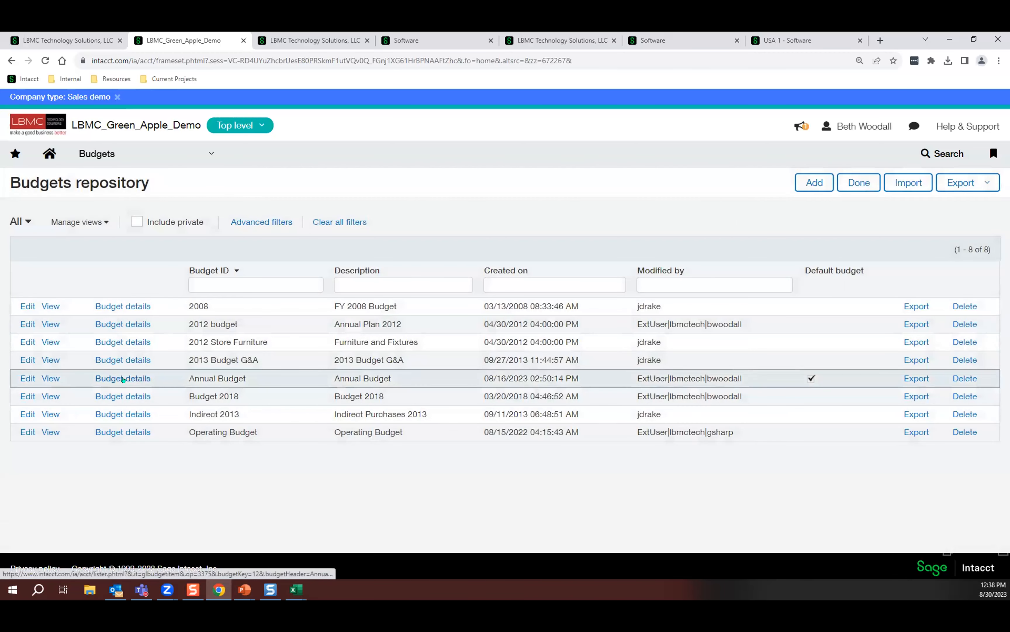
left_click(123, 378)
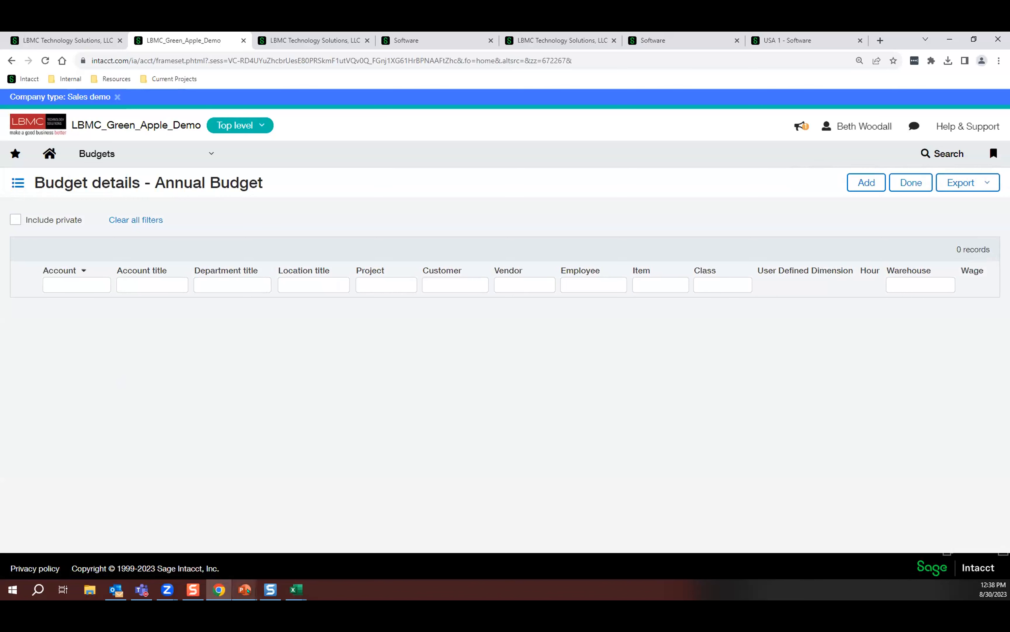
Switch to the PowerPoint slide show and advance to the Poll Question #2 slide.
mouse_move(246, 590)
left_click(243, 533)
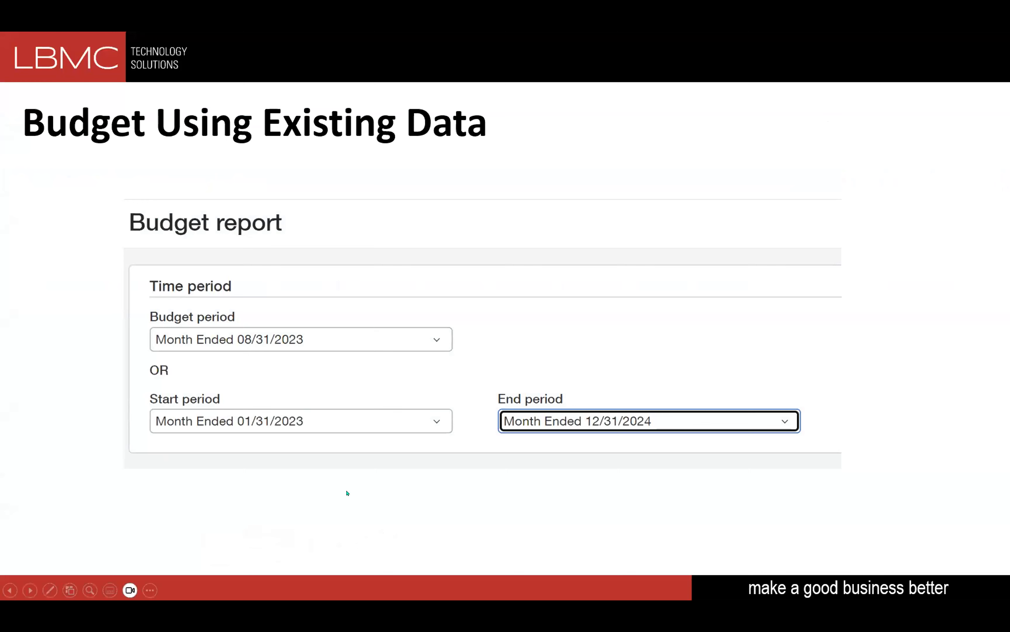
key("Right")
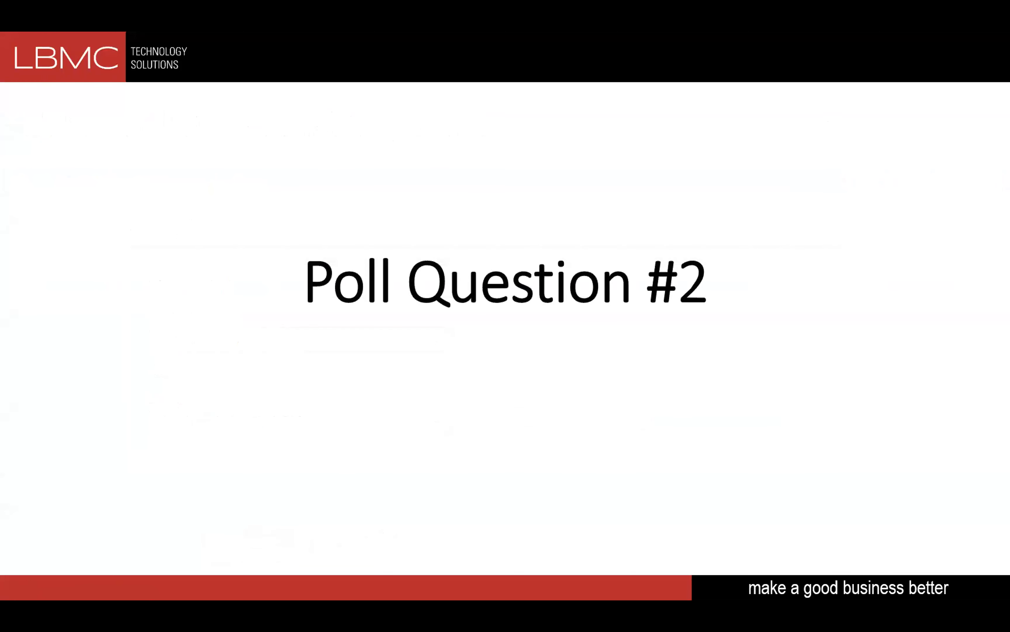
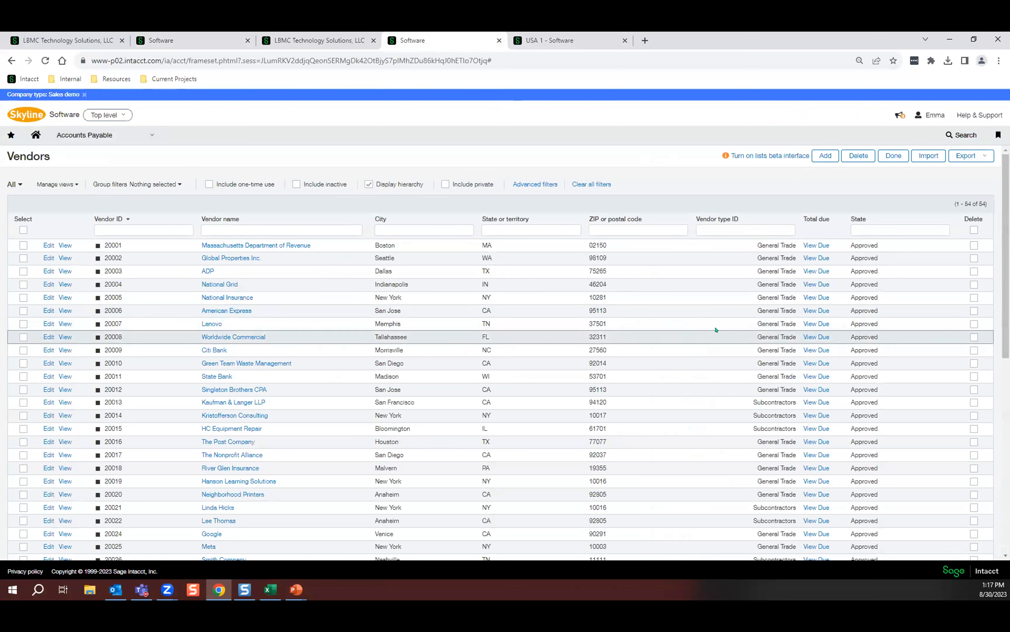
Start a new vendor record from the Vendors list and name it Hall & Oates LLC.
left_click_drag(894, 247, 848, 260)
double_click(872, 270)
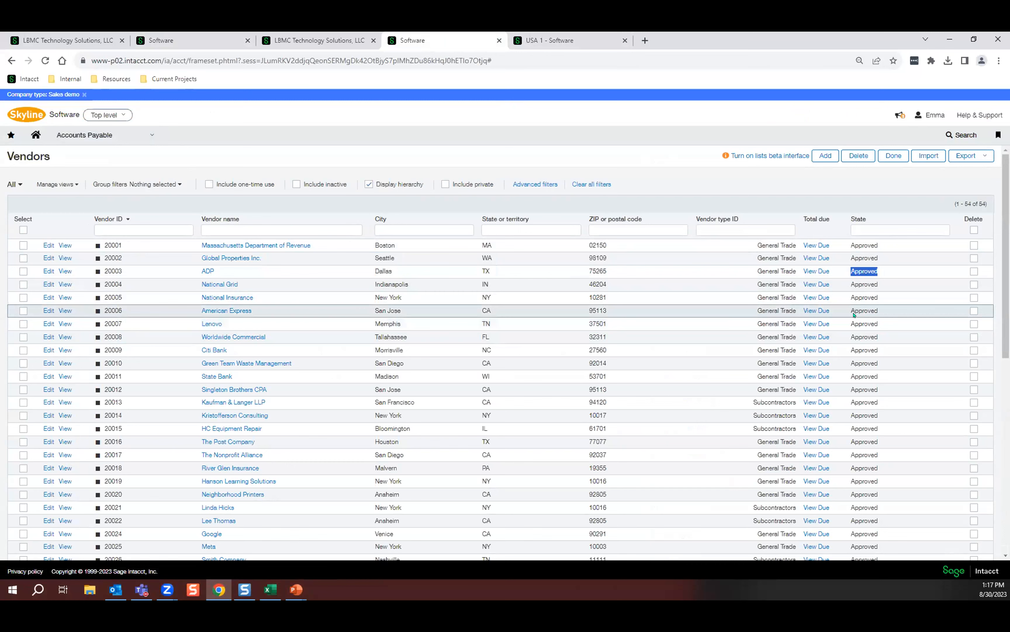
left_click(825, 156)
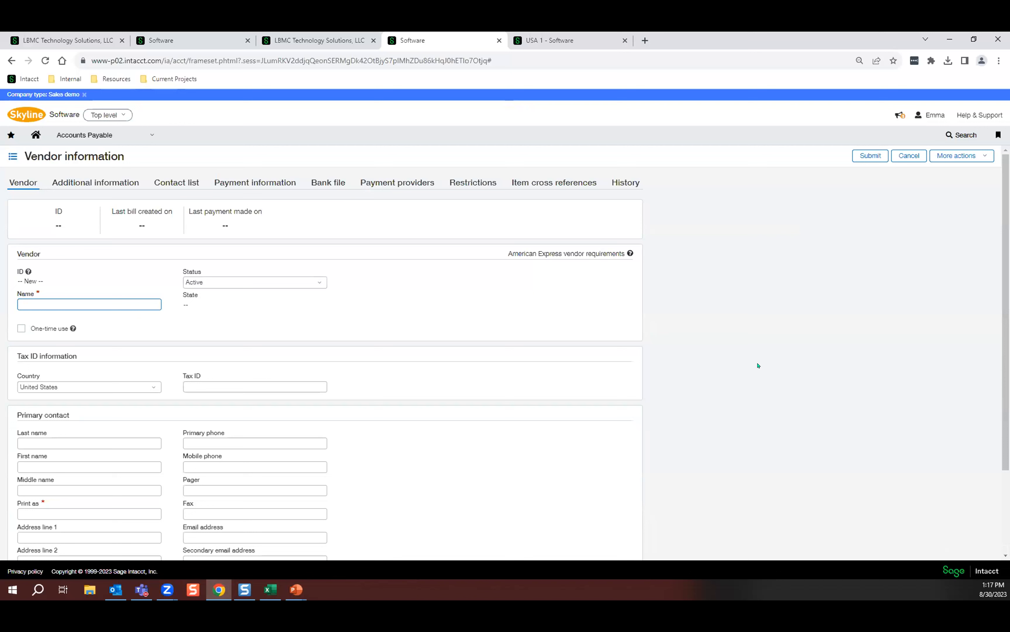
type("Hall & Oates LLC")
Enter the street address in the first address line of the vendor's primary contact.
scroll(451, 372, "down", 3)
left_click(96, 401)
left_click(88, 428)
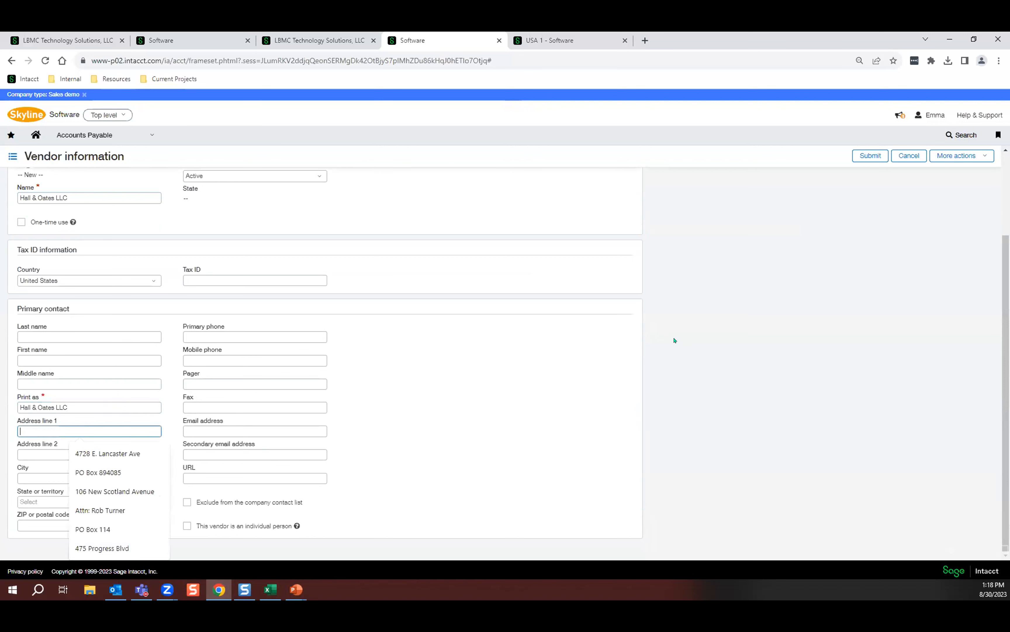
type("152 Ma")
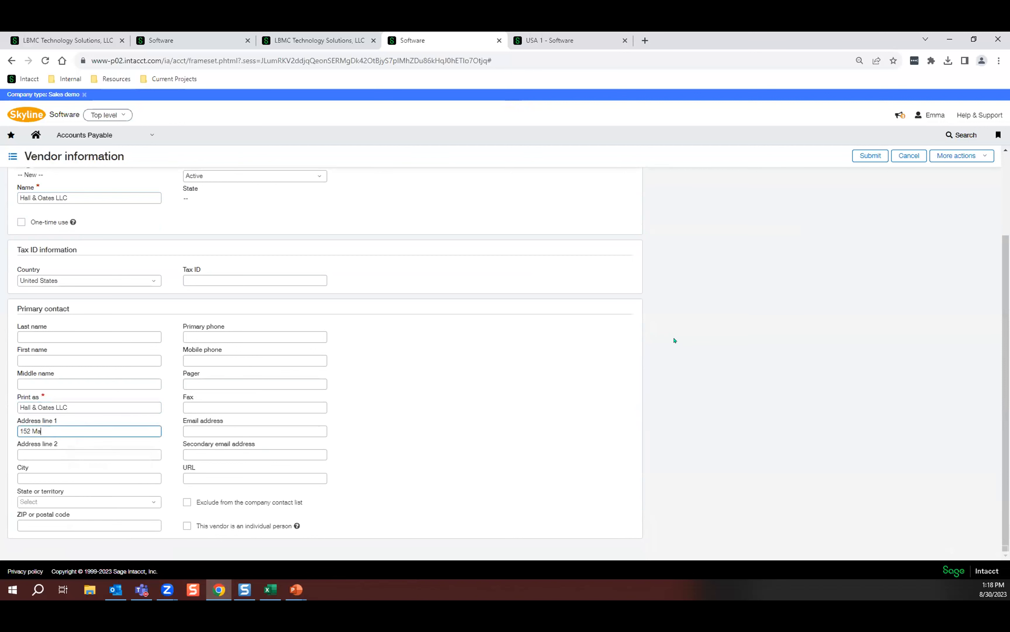
type("in Street")
key("Tab")
key("Tab")
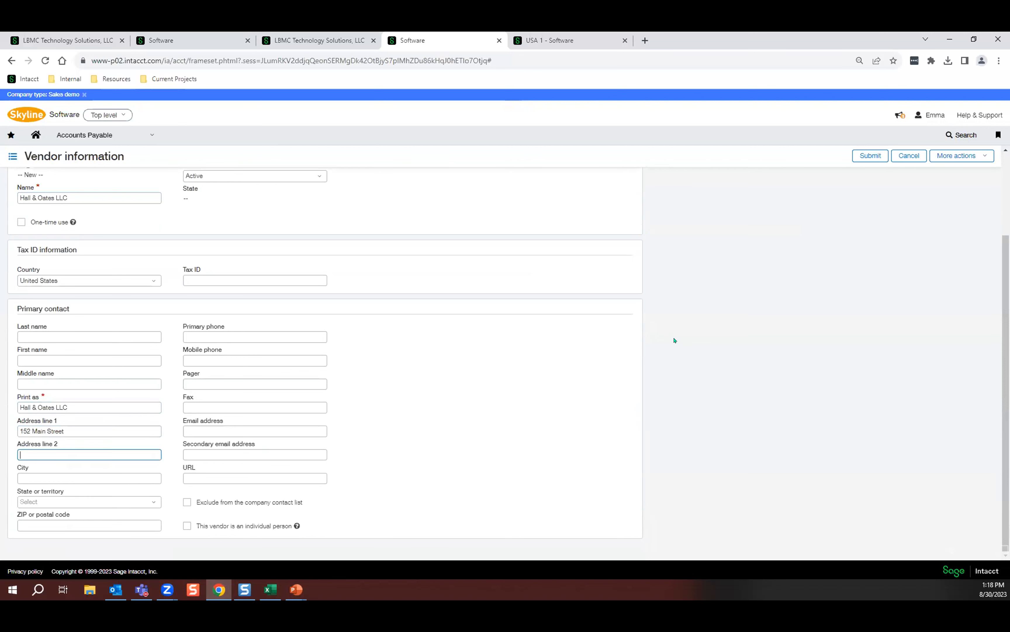
Complete the primary contact with the city, state and ZIP code, and submit the vendor for approval.
type("Huntsville")
key("Tab")
key("a")
key("Return")
key("Tab")
type("35750")
key("Tab")
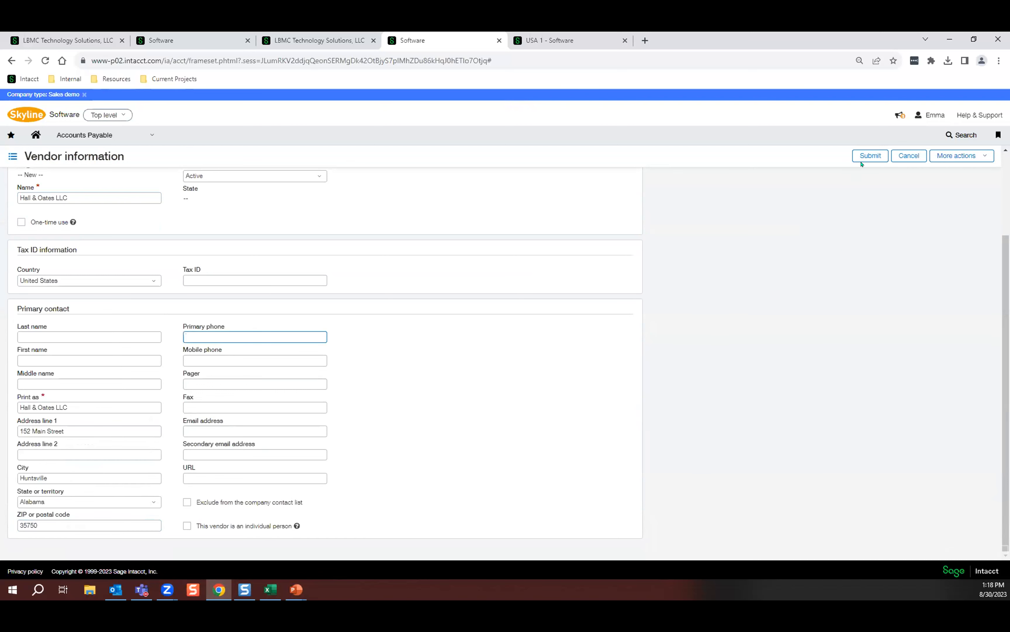
left_click(871, 156)
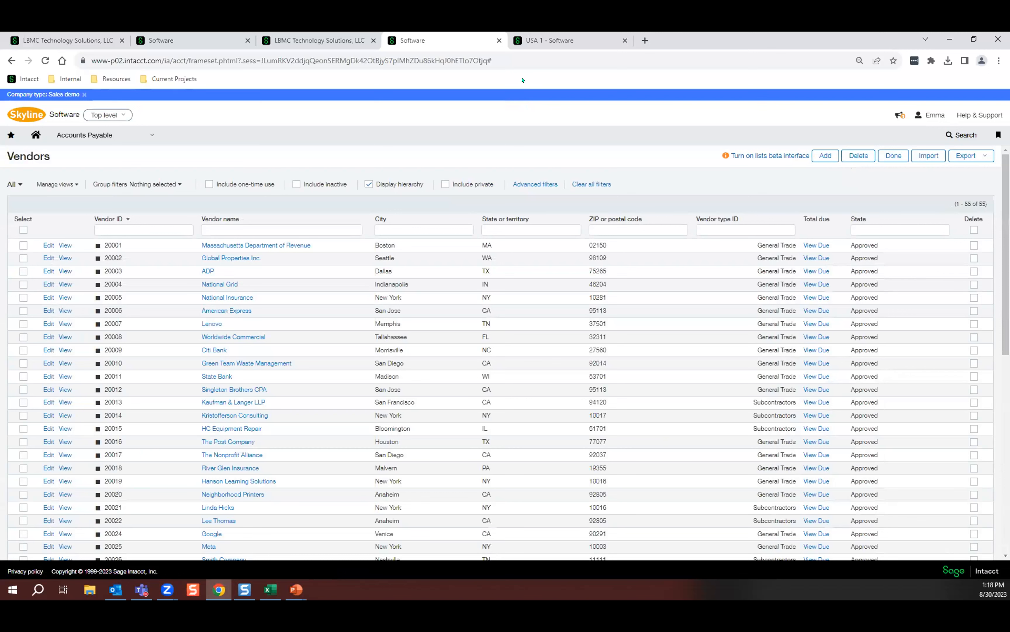
Switch to the USA 1 entity session and start a new Accounts Payable bill for vendor Hall & Oates LLC.
left_click(573, 38)
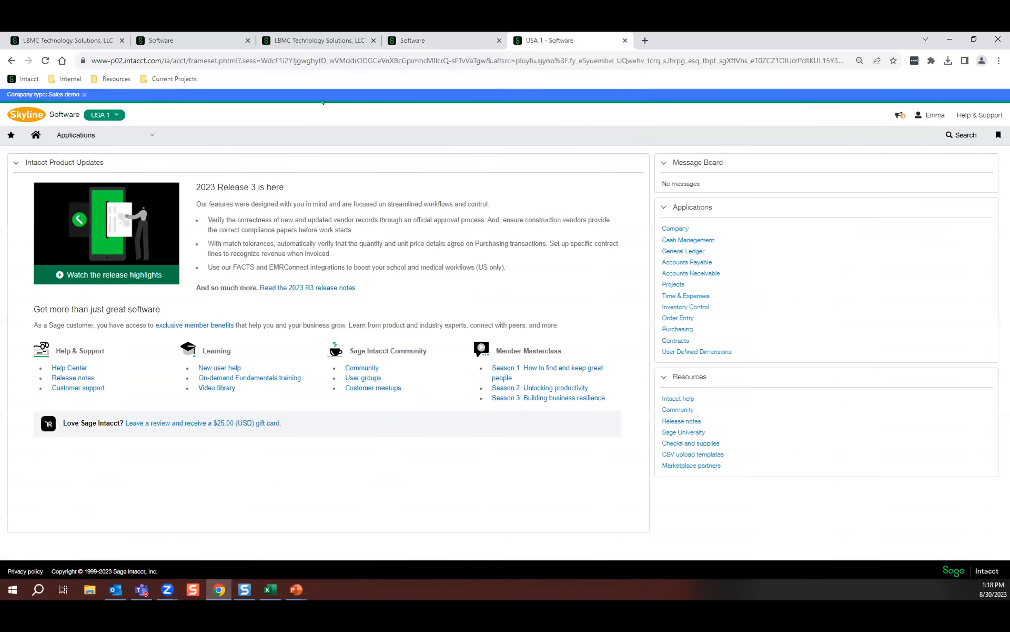
left_click(122, 131)
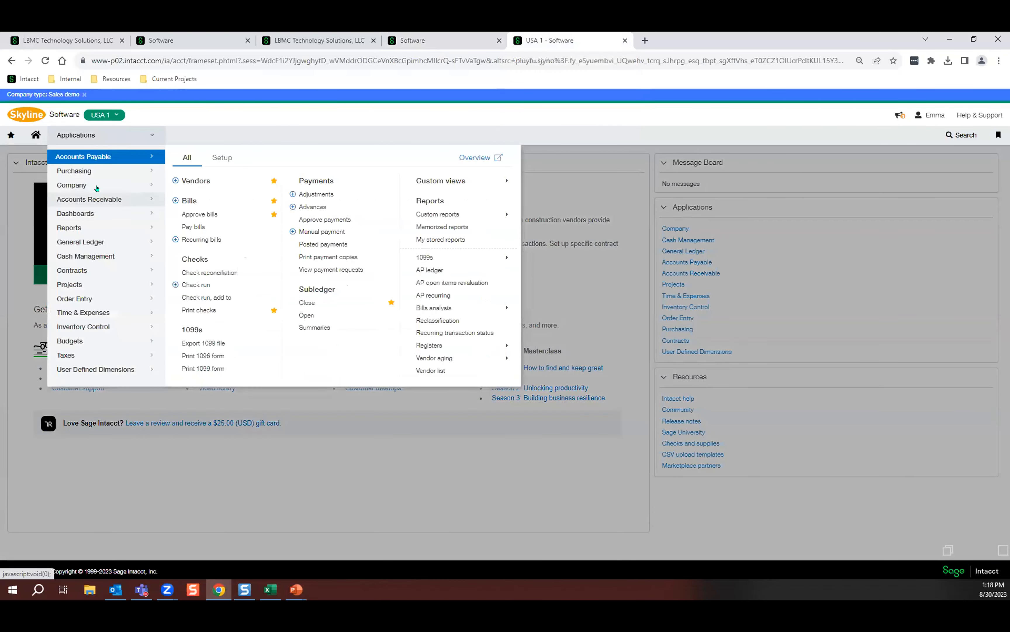
left_click(189, 200)
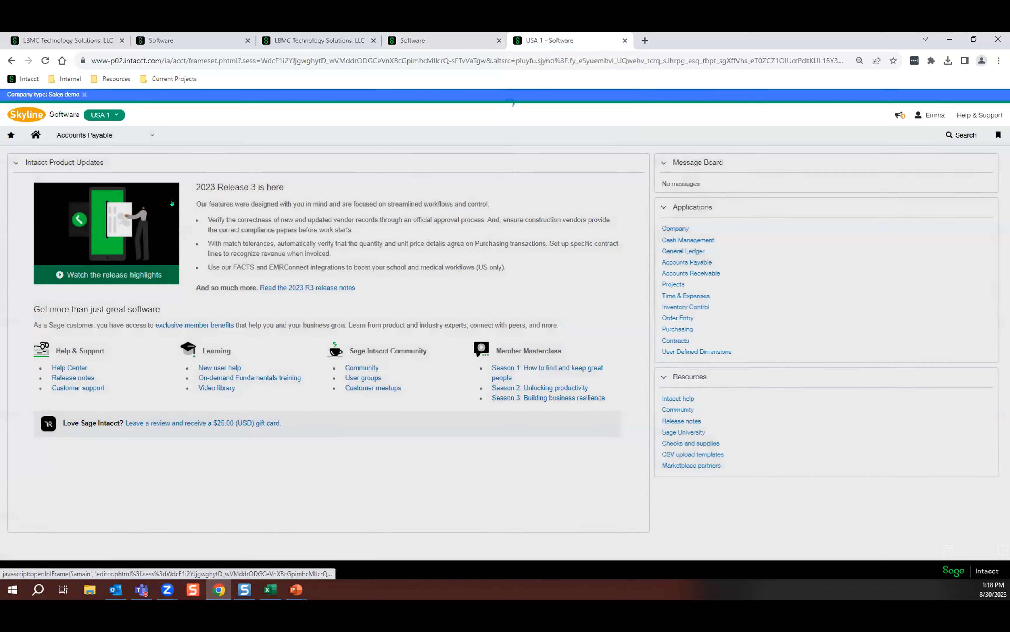
key("Tab")
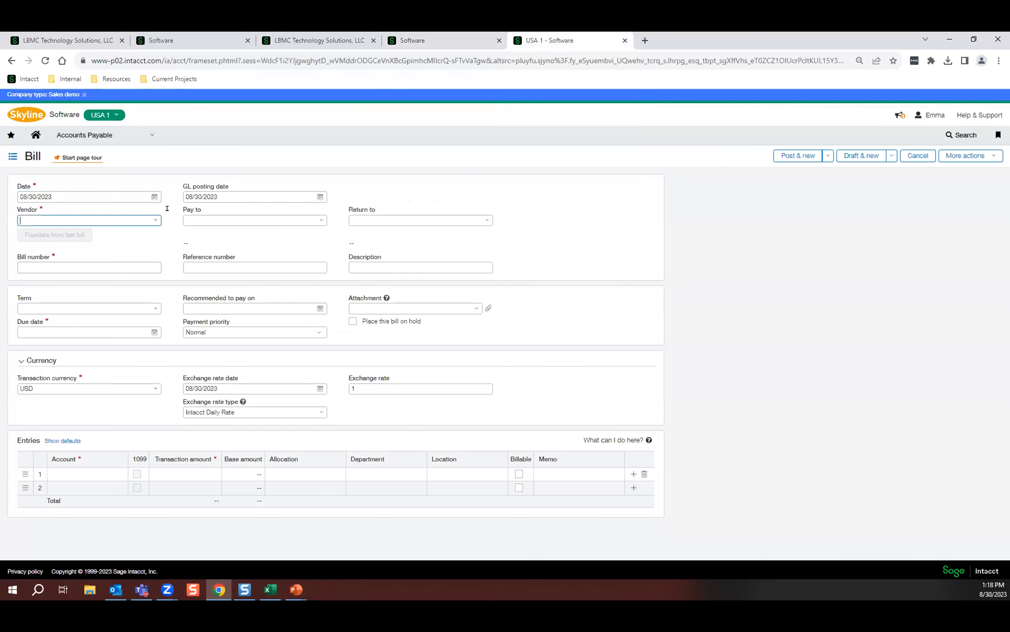
type("hall")
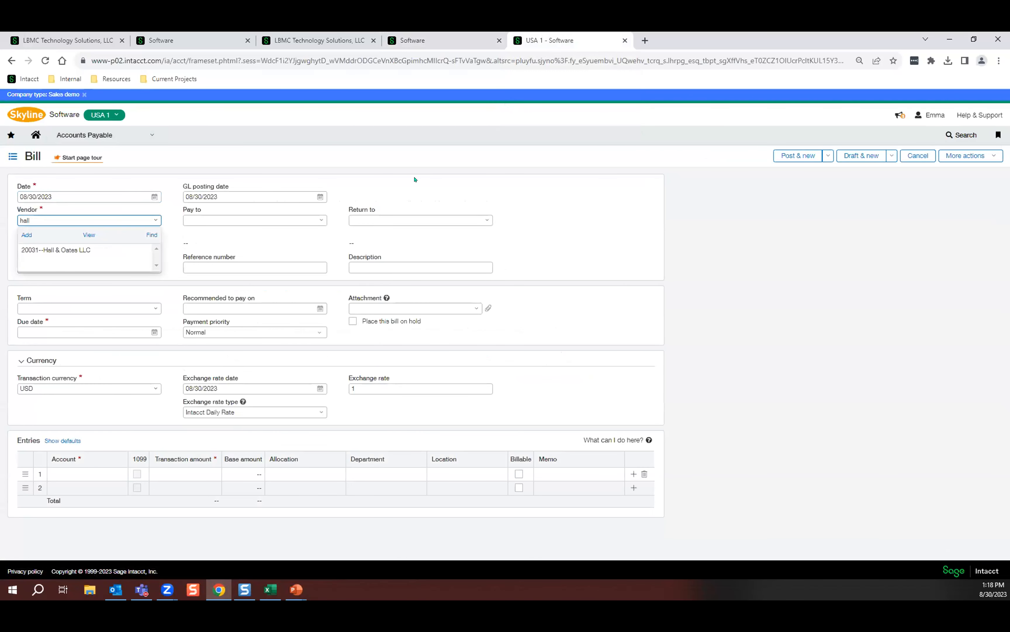
left_click(80, 250)
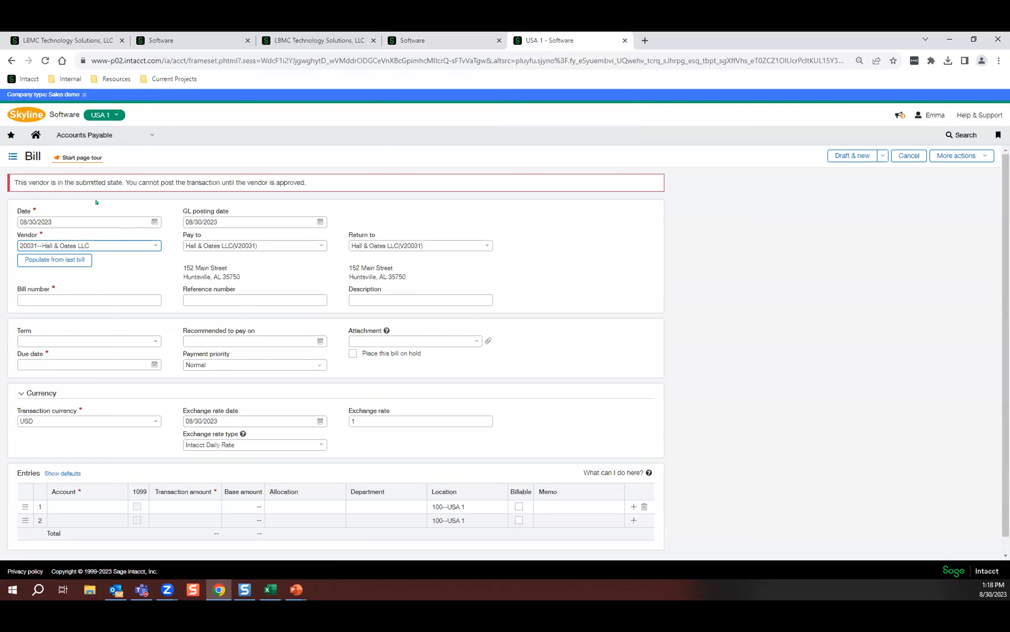
Set the bill number to Rent Sept and the due date to 08/31/2023.
left_click(77, 300)
type("Rent")
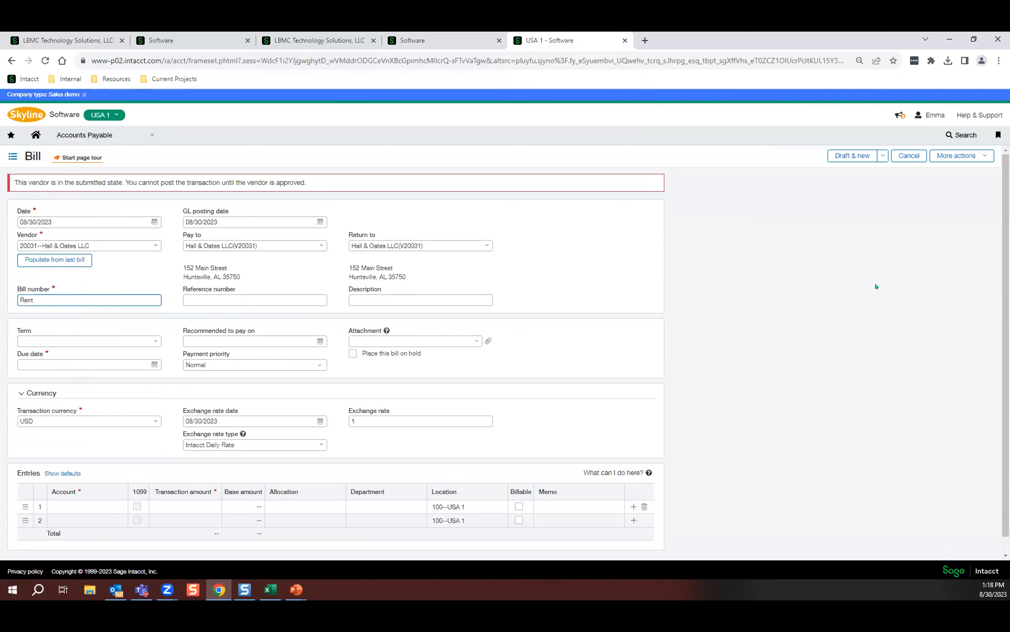
type(" Sept")
key("Tab")
key("Tab")
key("Tab")
key("Tab")
key("Tab")
key("Tab")
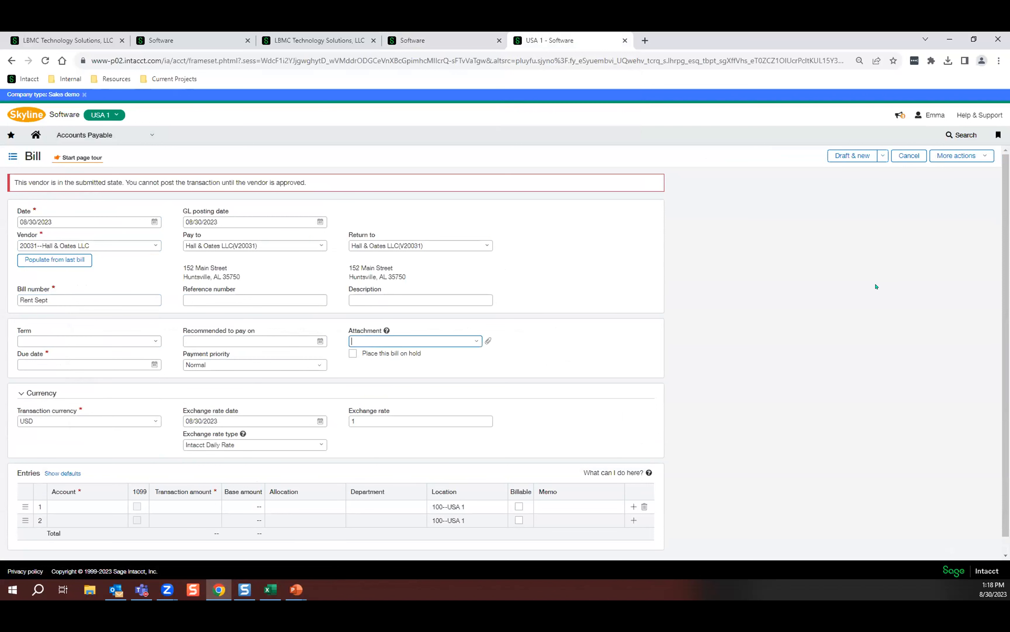
type("08/31/2023")
Enter a 10,000.00 line for account 60300--Rent in department 300--Admin, and save the bill as a draft.
key("Tab")
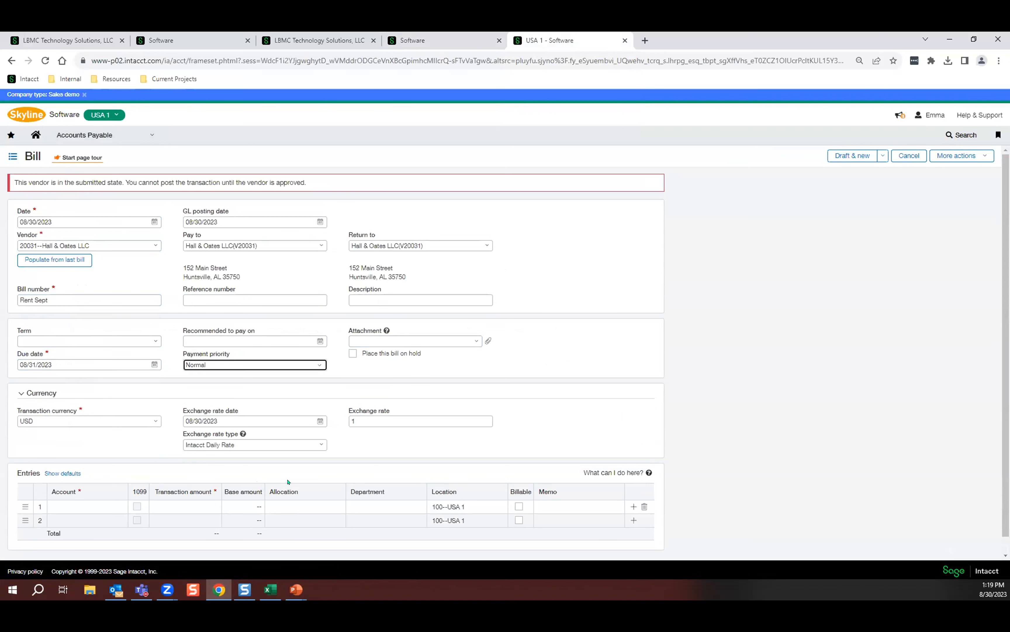
key("Tab")
type("rent")
key("Tab")
type("10000")
key("Tab")
left_click(416, 506)
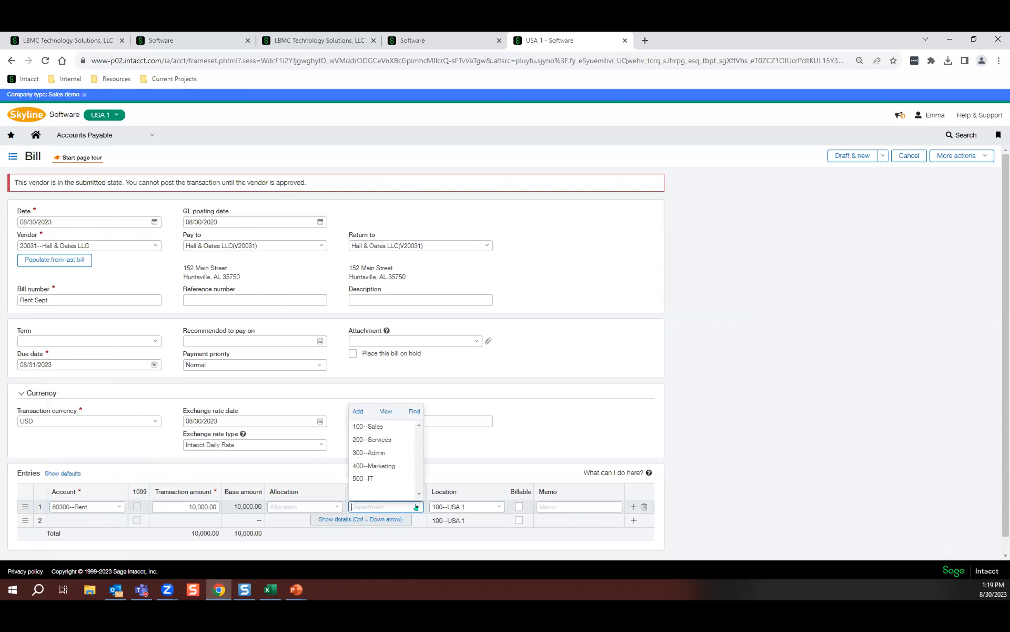
left_click(392, 452)
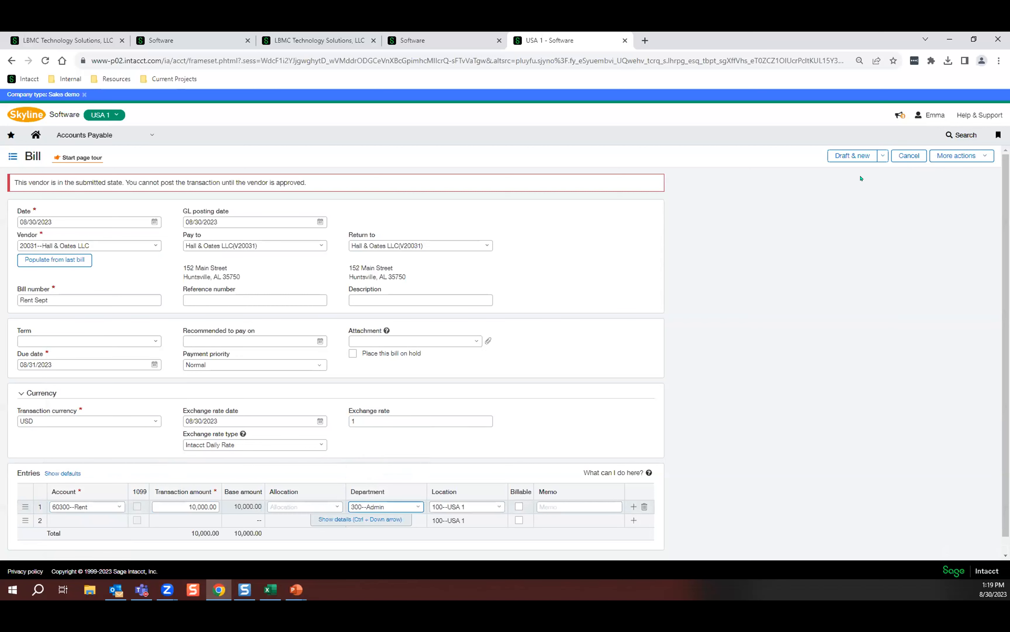
left_click(883, 155)
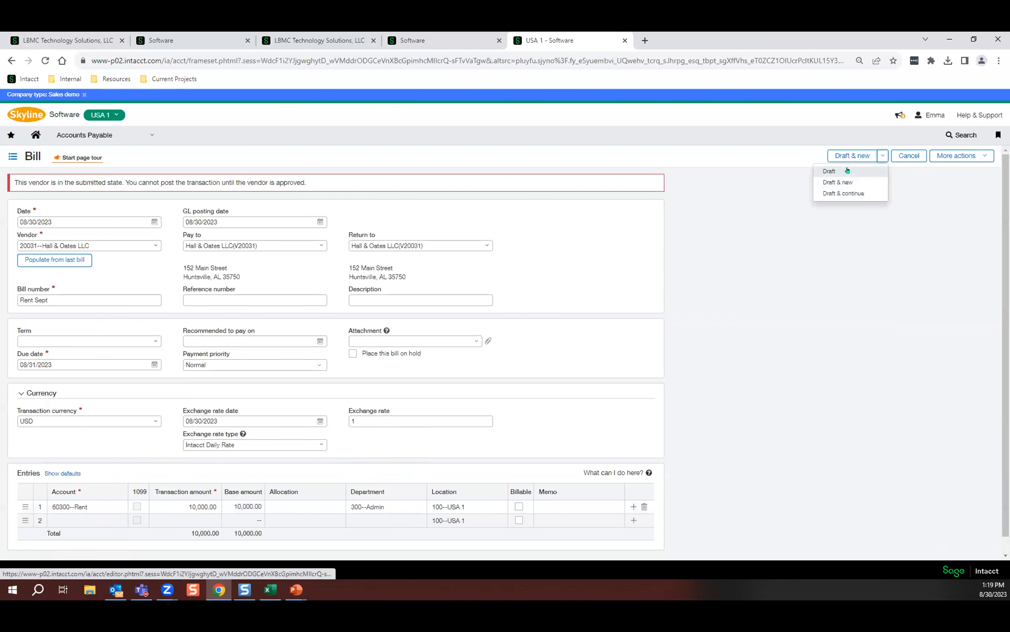
left_click(847, 171)
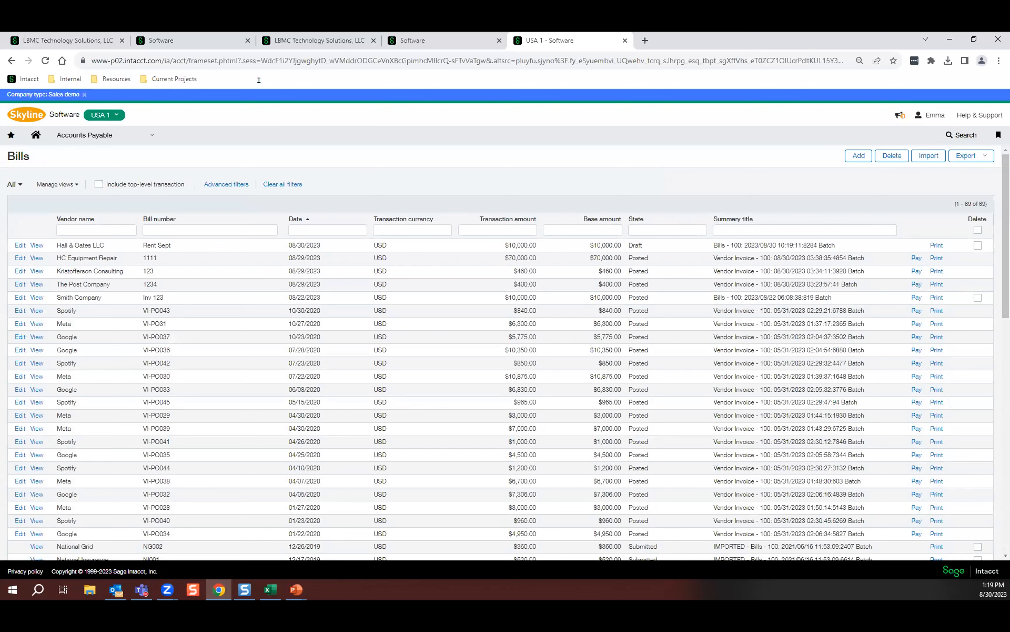
Switch to the approver's session and review the requester and vendor details in the vendor approval e-mail in Outlook.
left_click(189, 38)
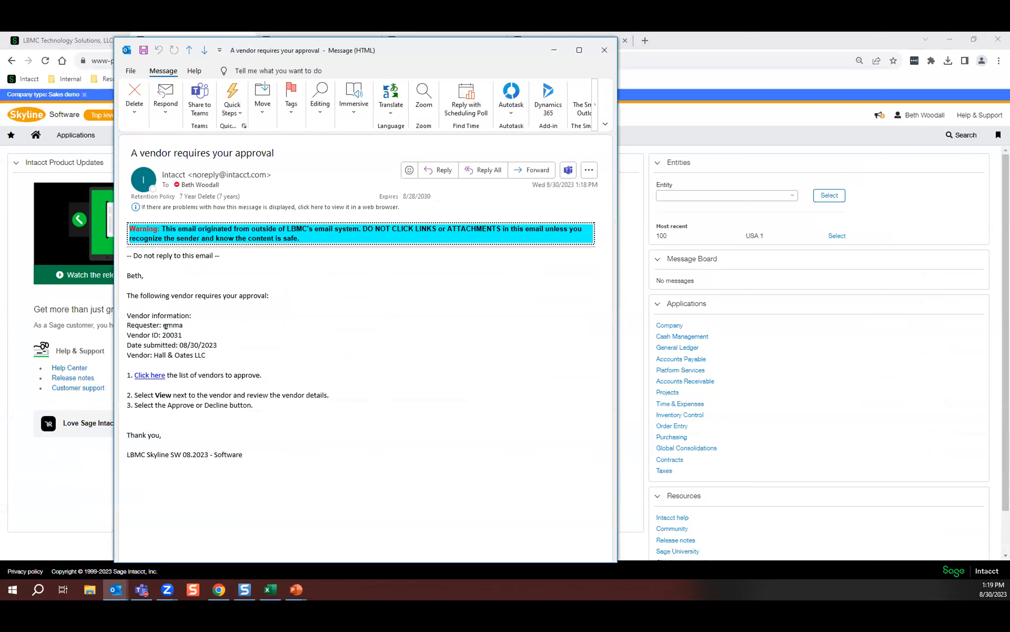
left_click_drag(184, 332, 146, 345)
left_click_drag(205, 355, 156, 351)
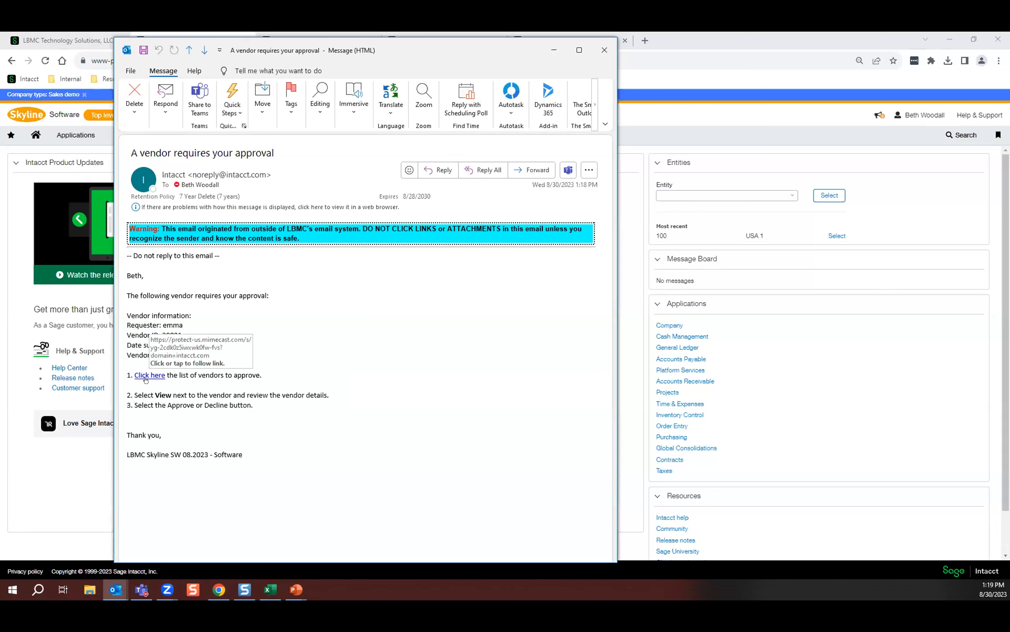
Return to Chrome, open Hall & Oates LLC from the approver's Approve vendors list and check its additional information.
left_click(72, 490)
left_click(79, 135)
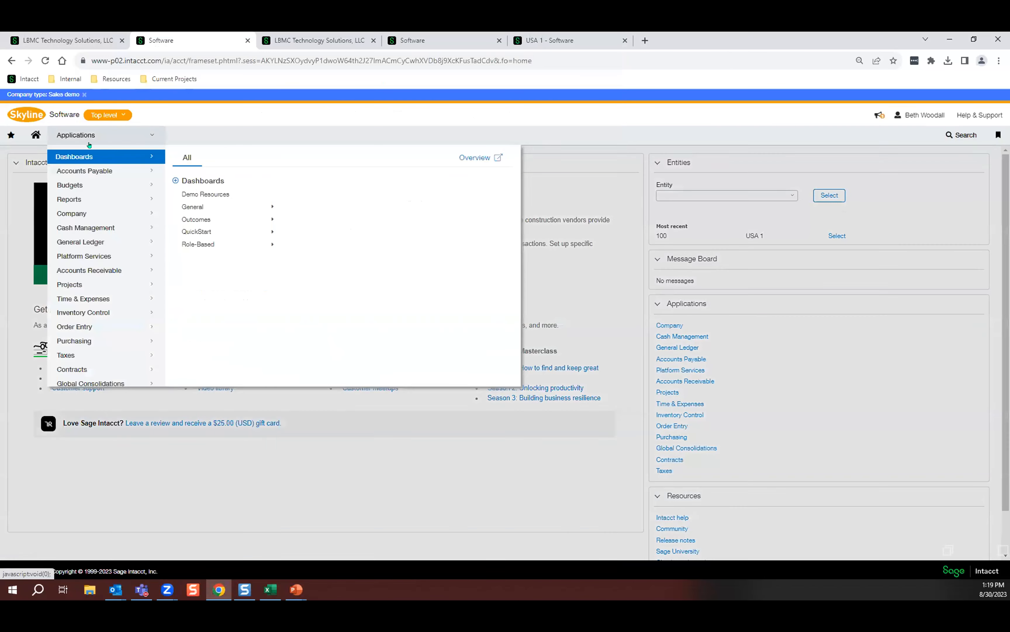
mouse_move(90, 172)
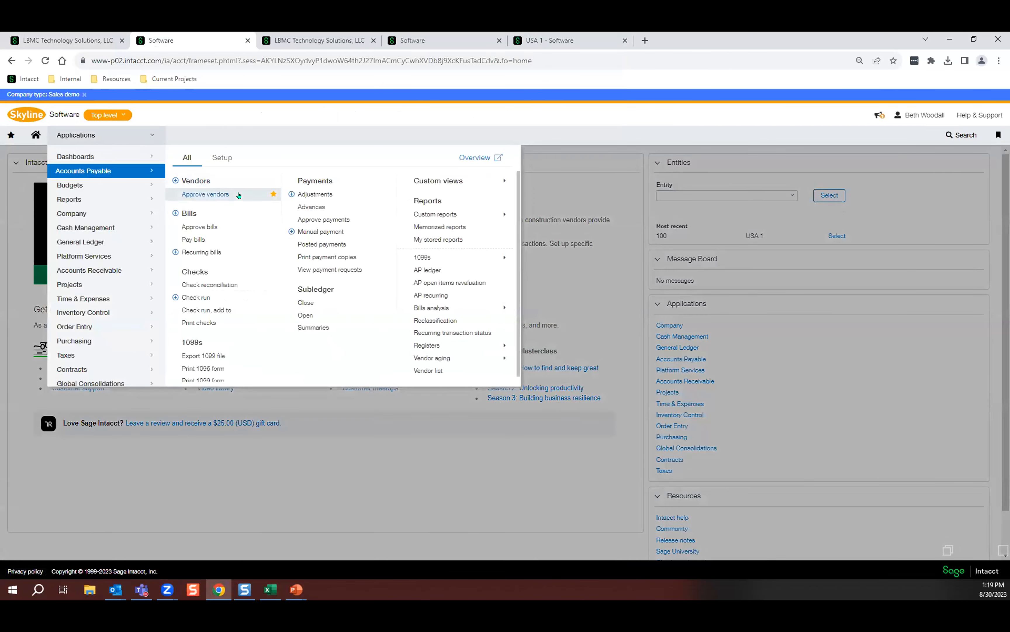
left_click(214, 196)
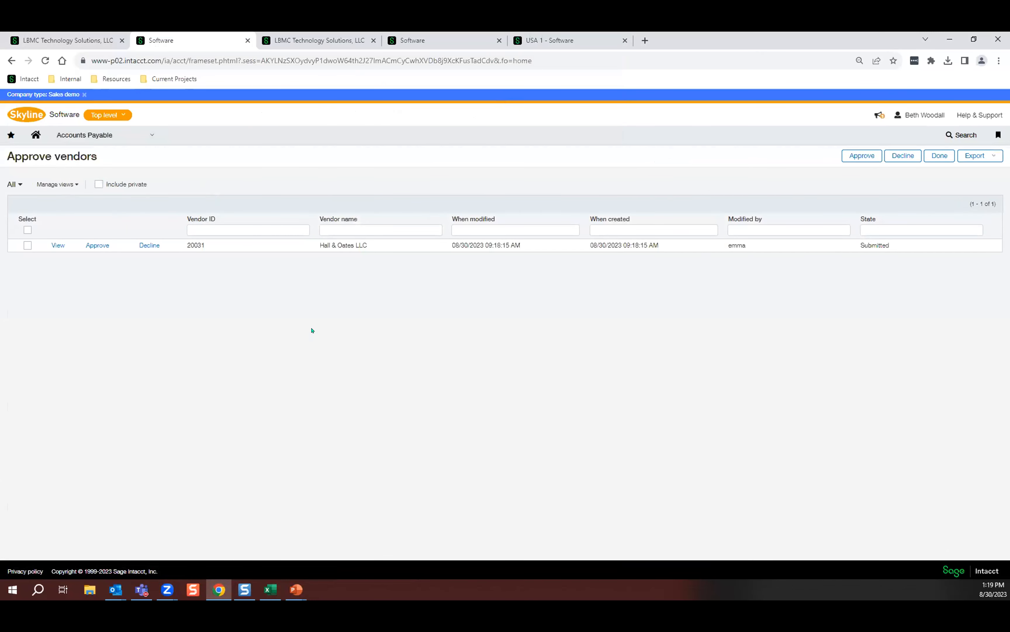
left_click(53, 246)
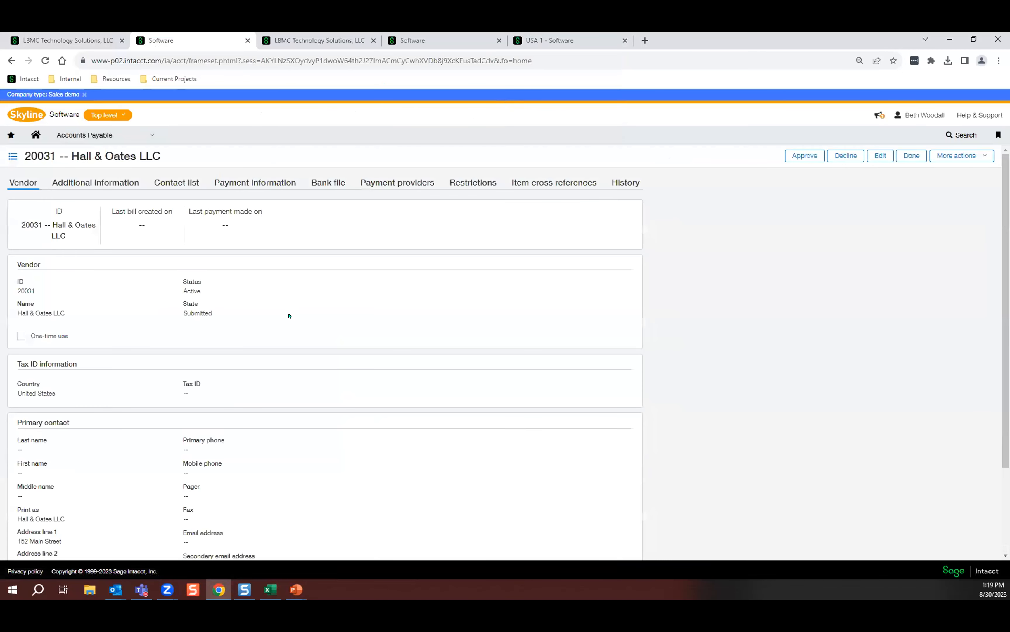
scroll(289, 316, "down", 3)
scroll(289, 315, "up", 3)
left_click(75, 183)
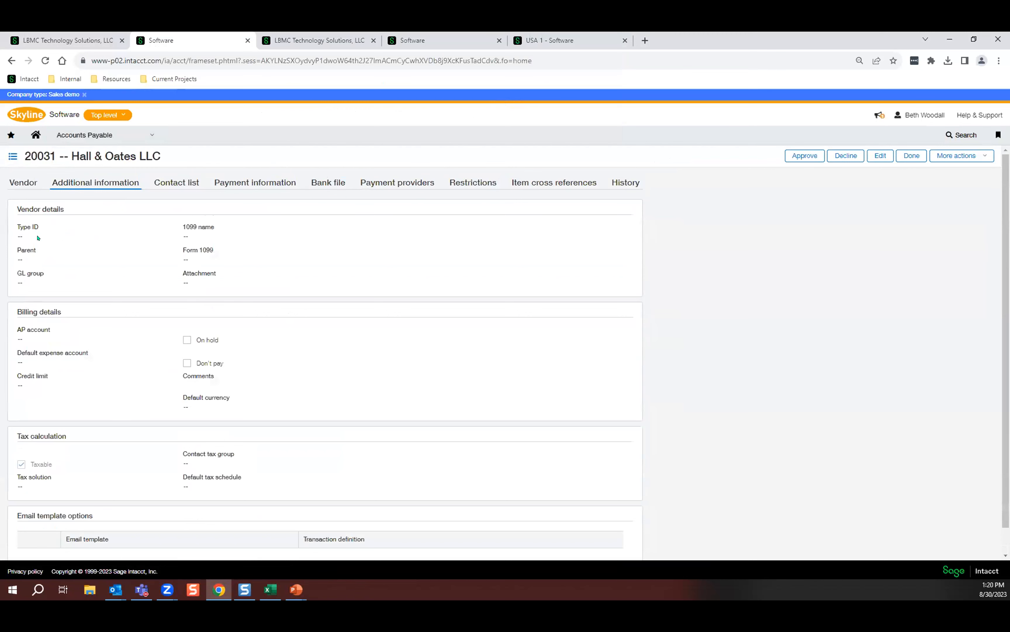
Decline the Hall & Oates LLC vendor with the comment "Please add vendor type".
left_click(846, 156)
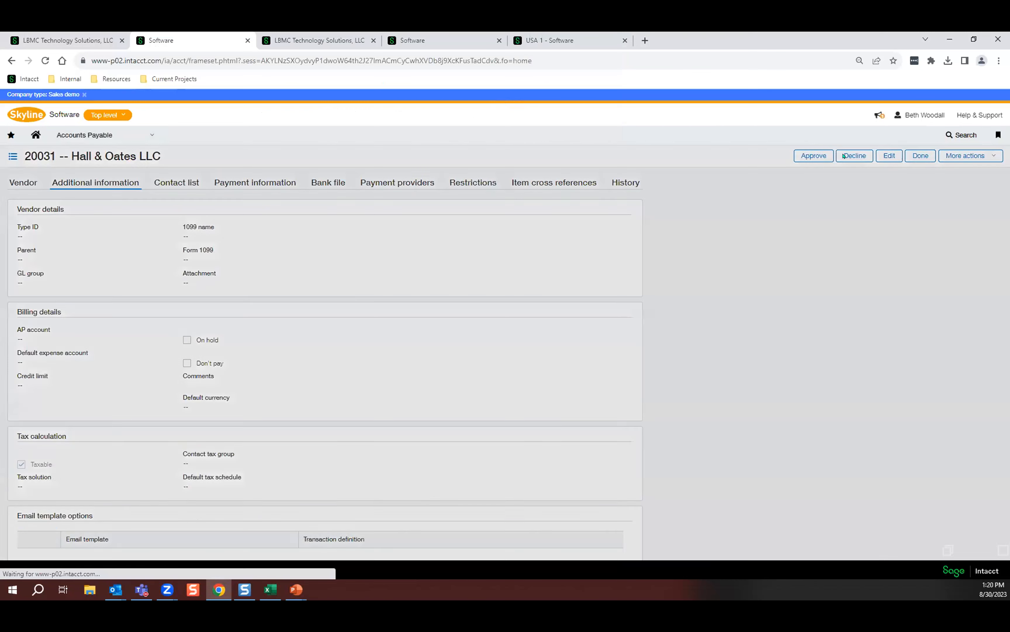
type("Please add vendor type")
left_click(753, 484)
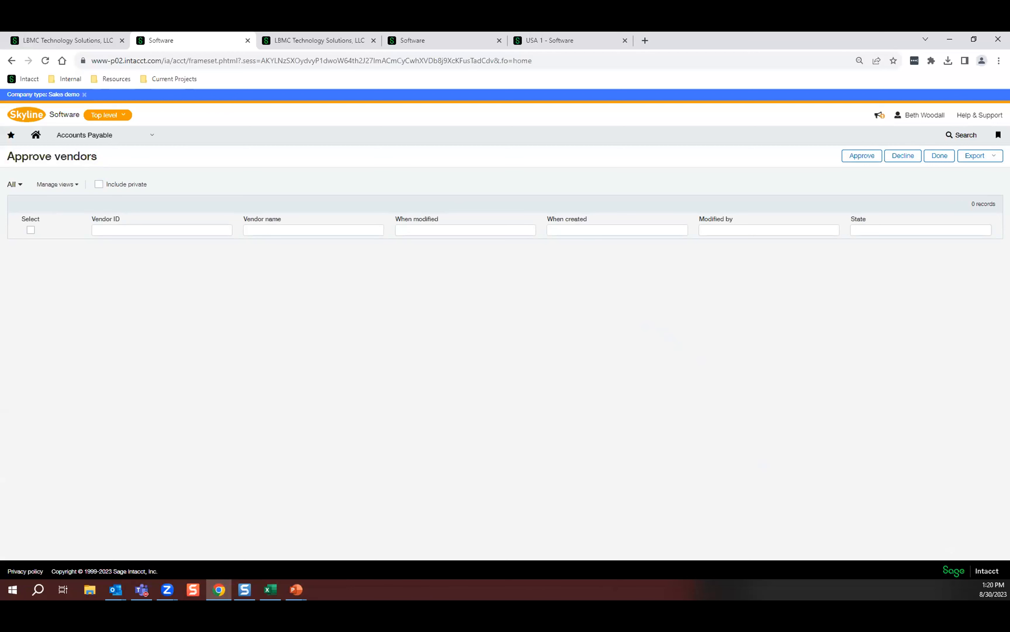
Review the comments in the vendor-declined notification e-mail in Outlook, and return to Chrome.
key("alt+Tab")
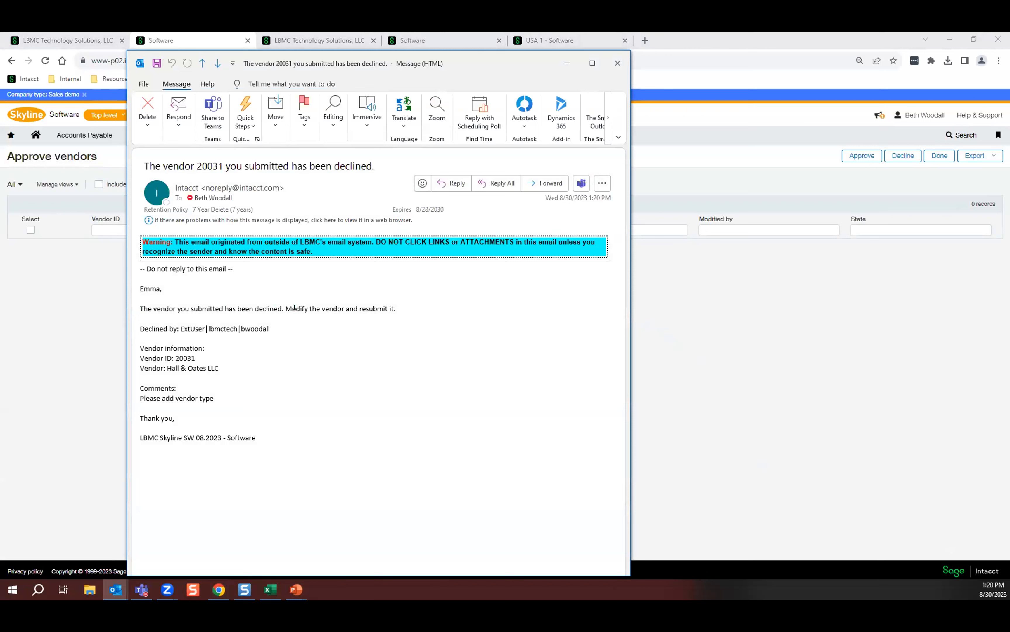
left_click_drag(215, 393, 130, 397)
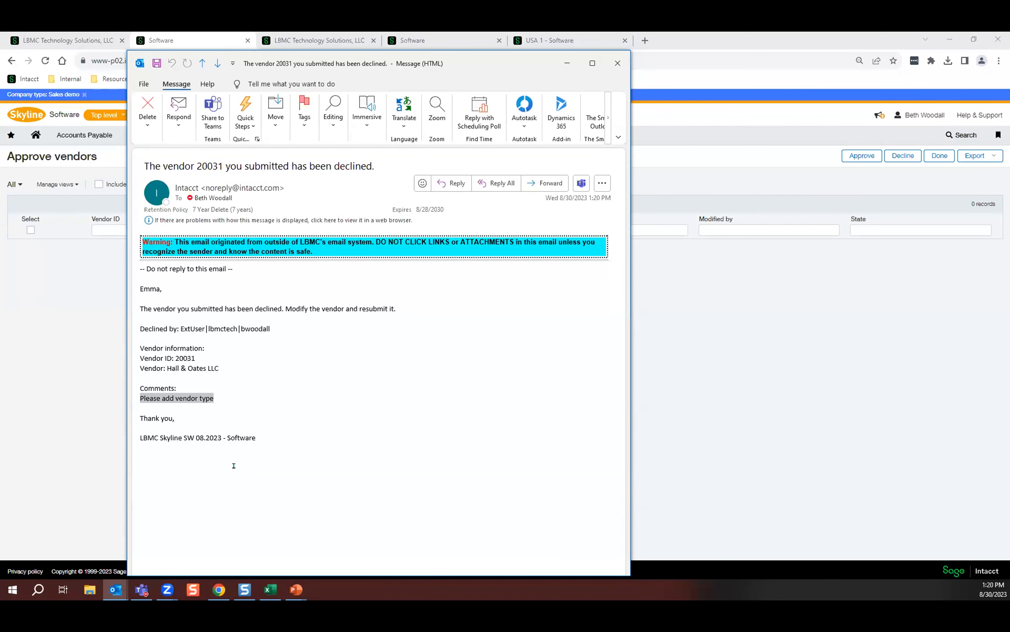
left_click(752, 309)
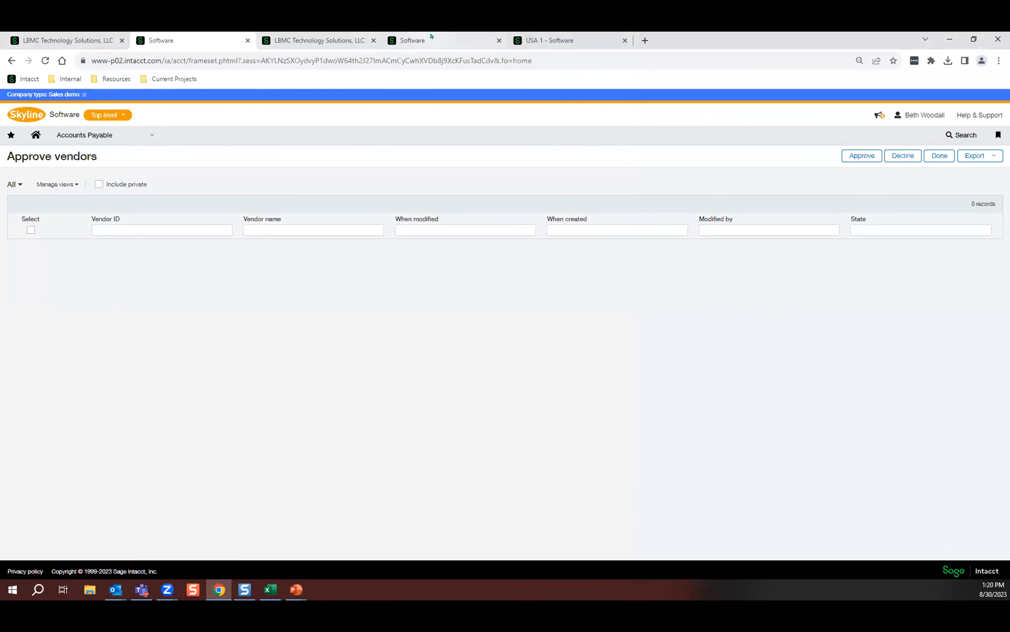
Filter the submitter's refreshed Vendors list by vendor name "hall" and open Hall & Oates LLC for editing.
left_click(417, 40)
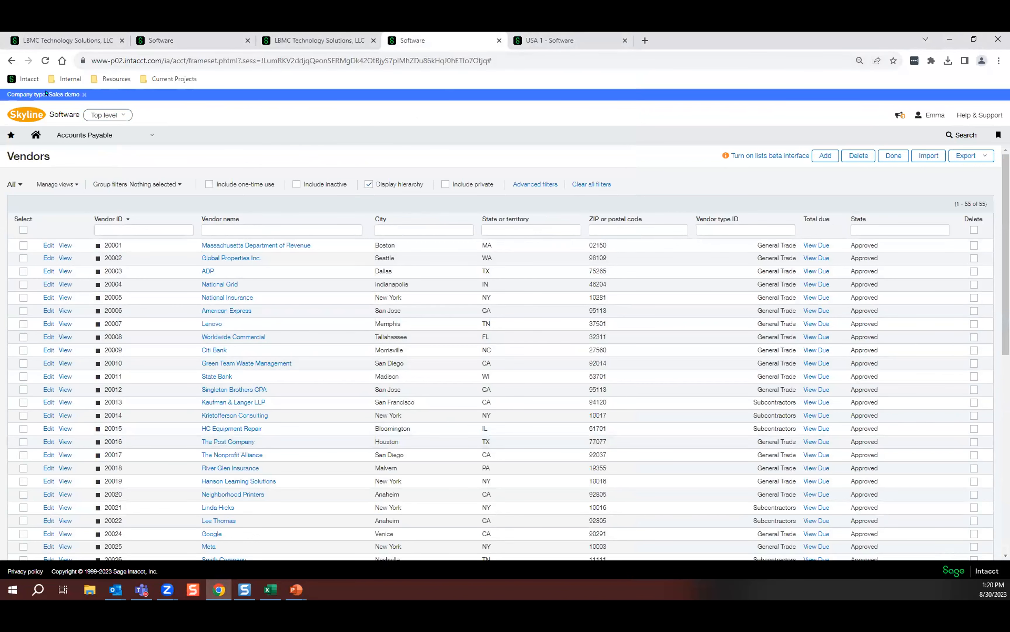
left_click(38, 61)
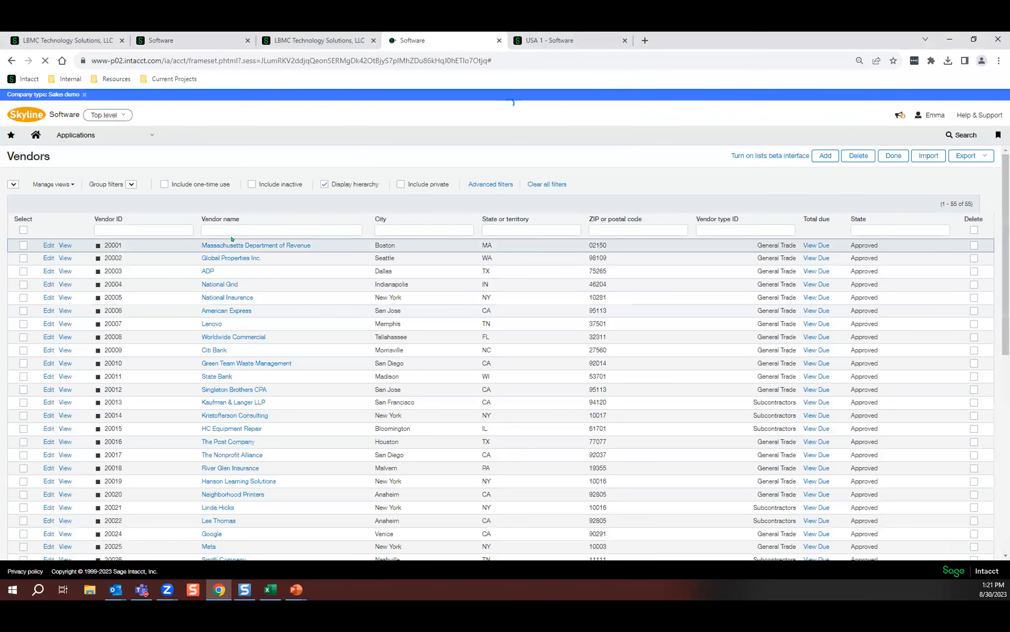
left_click(225, 229)
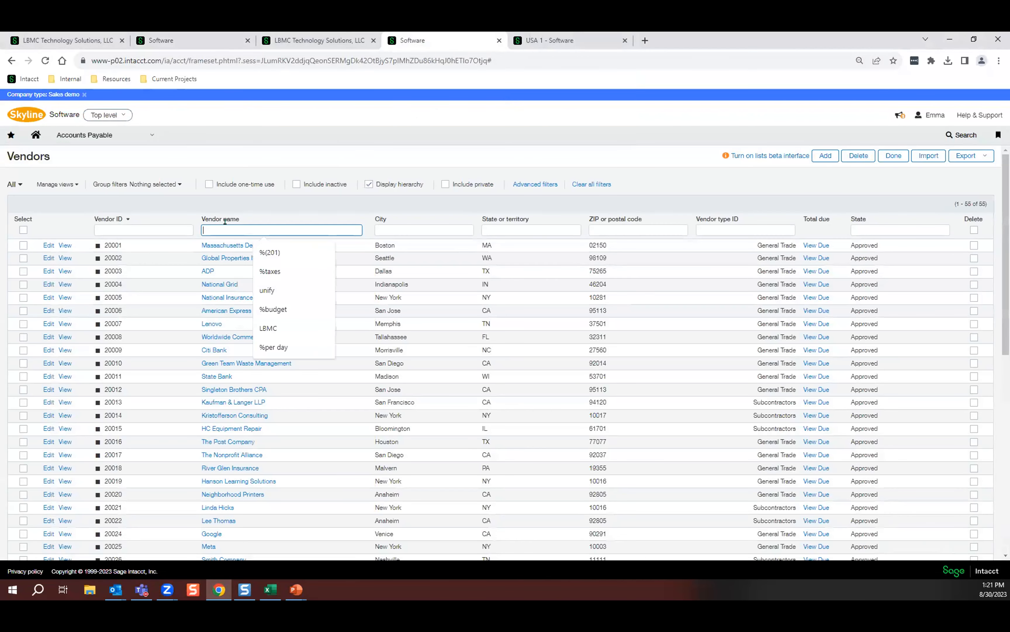
type("hall")
key("Return")
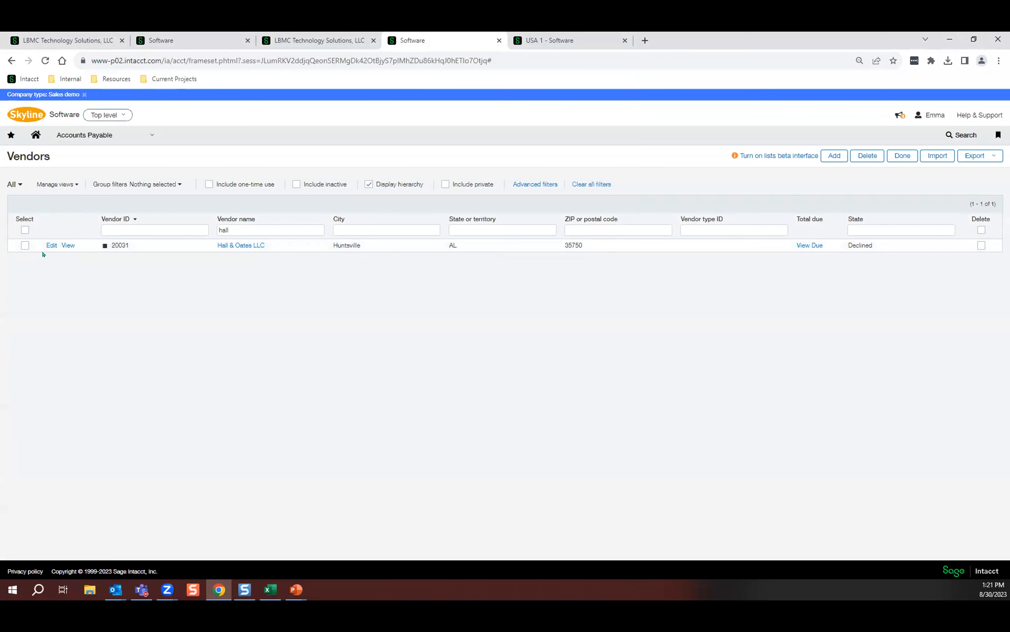
left_click(52, 246)
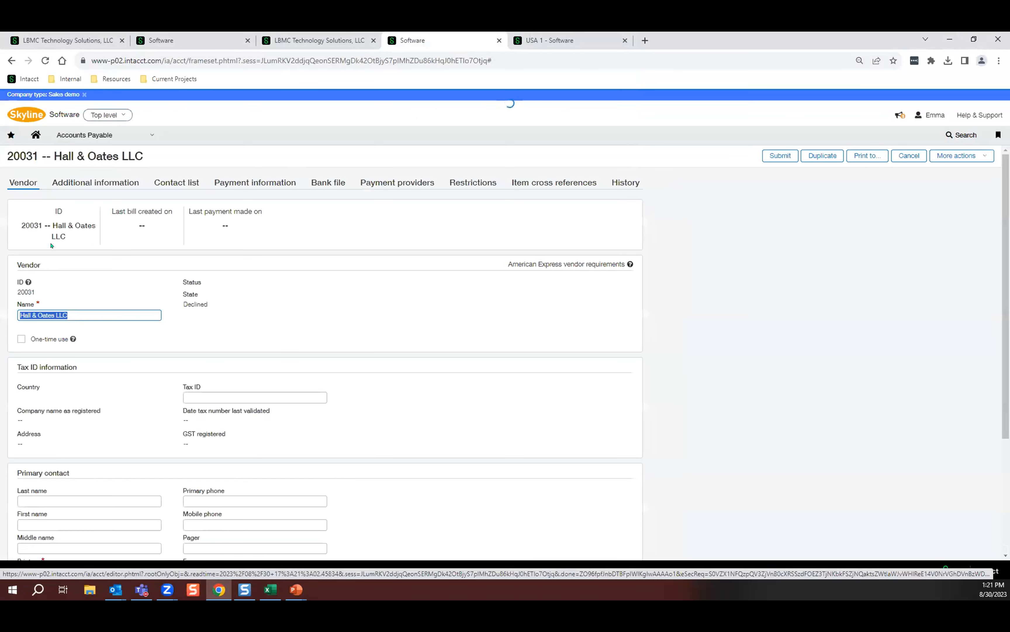
Set the Hall & Oates LLC vendor's type ID to General Trade and resubmit the vendor for approval.
left_click(112, 182)
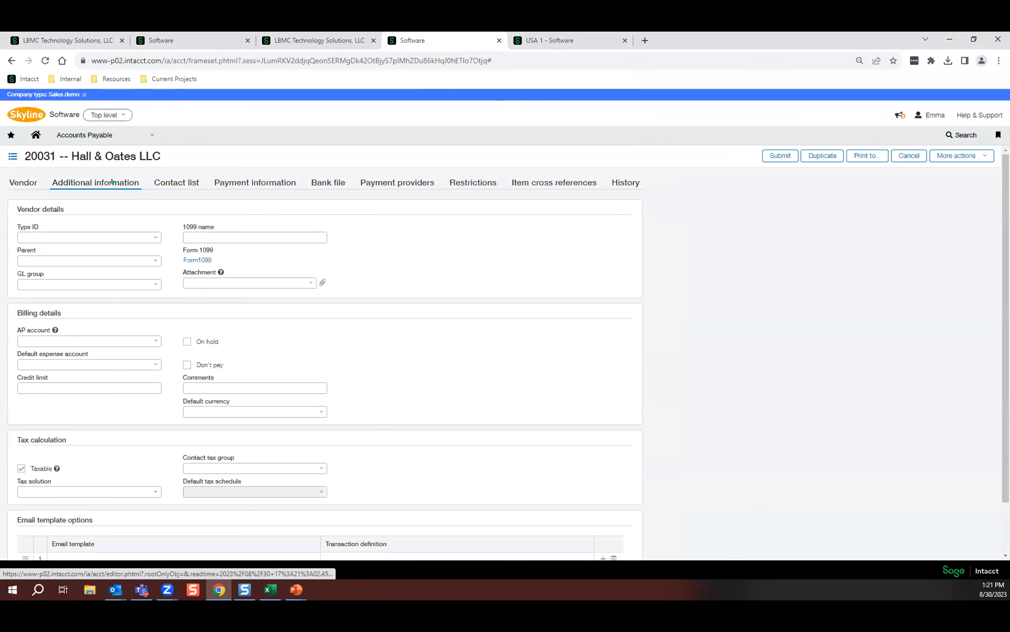
left_click(156, 237)
left_click(95, 268)
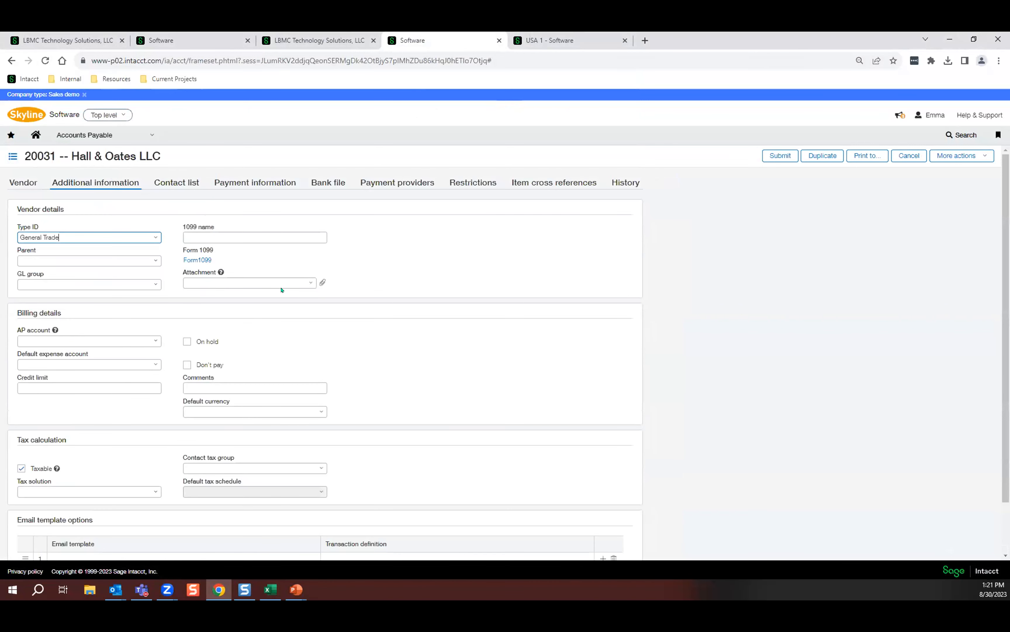
left_click(779, 156)
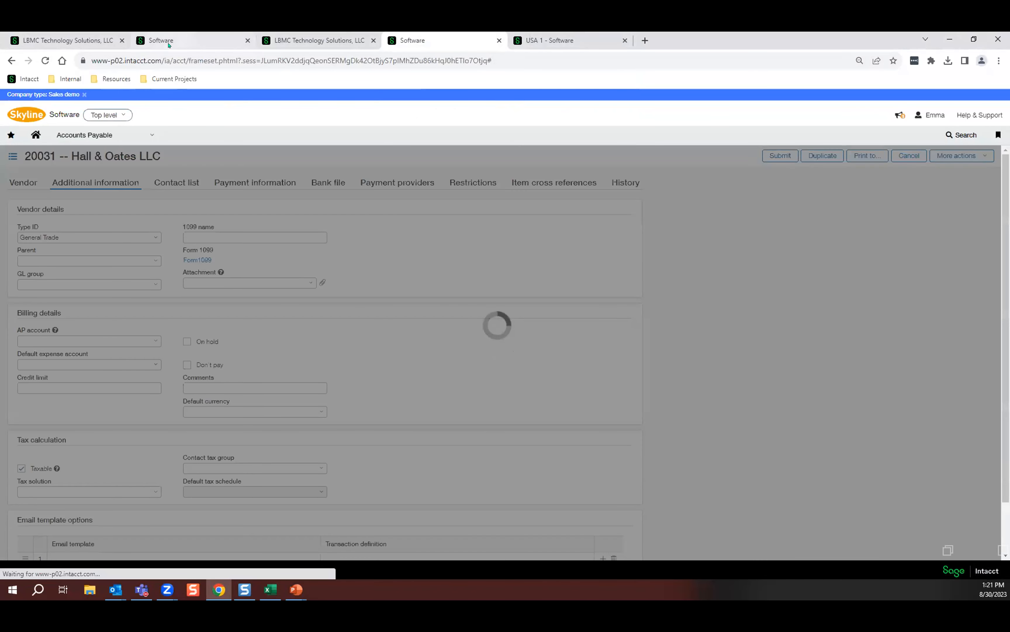
Refresh the approver's Approve vendors list and approve Hall & Oates LLC without a comment.
left_click(172, 39)
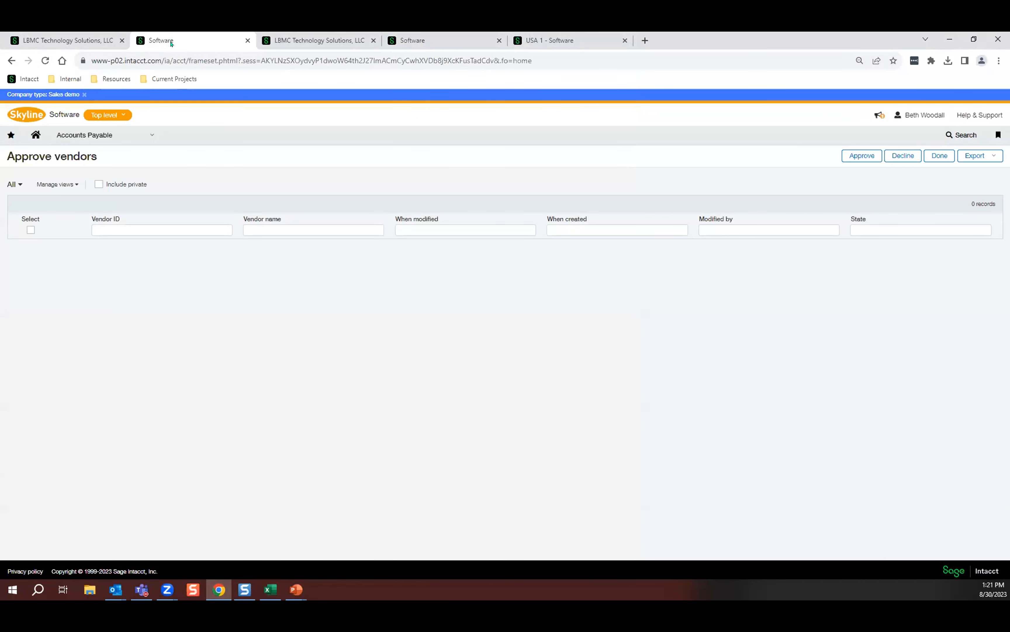
left_click(45, 61)
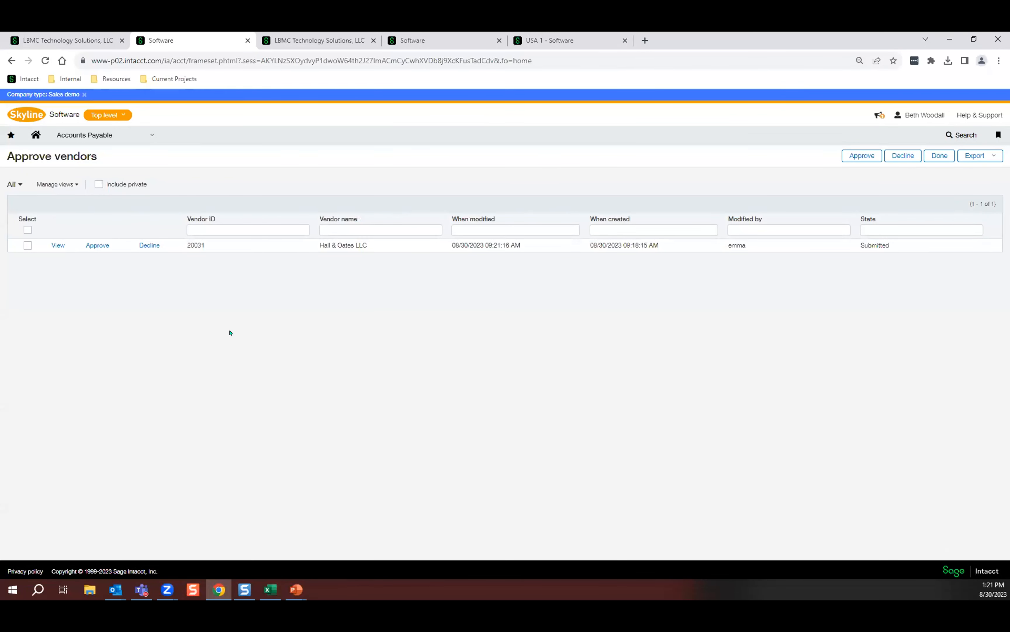
left_click(98, 244)
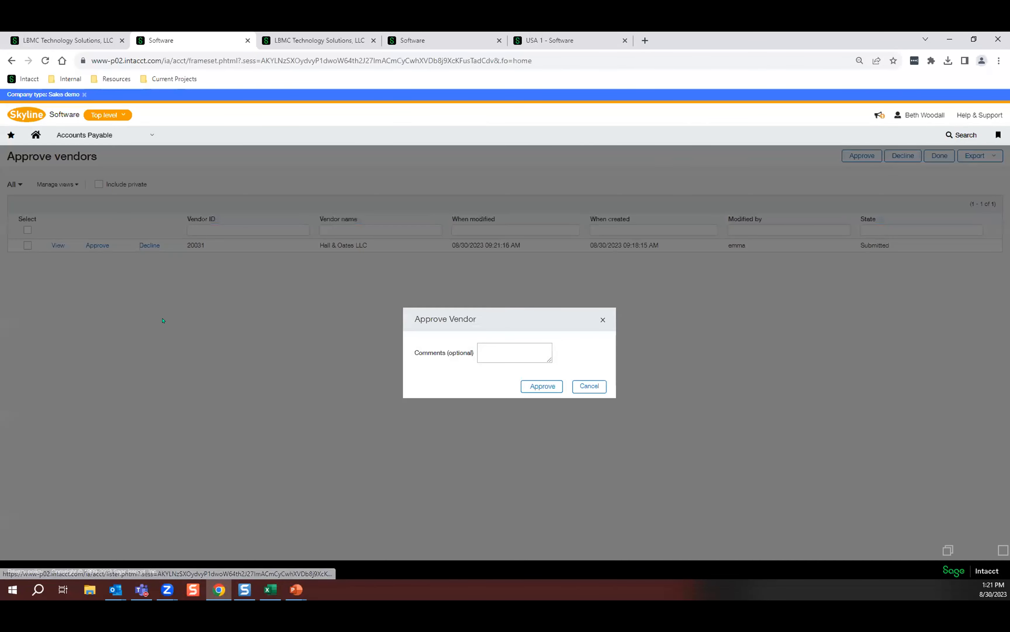
left_click(557, 381)
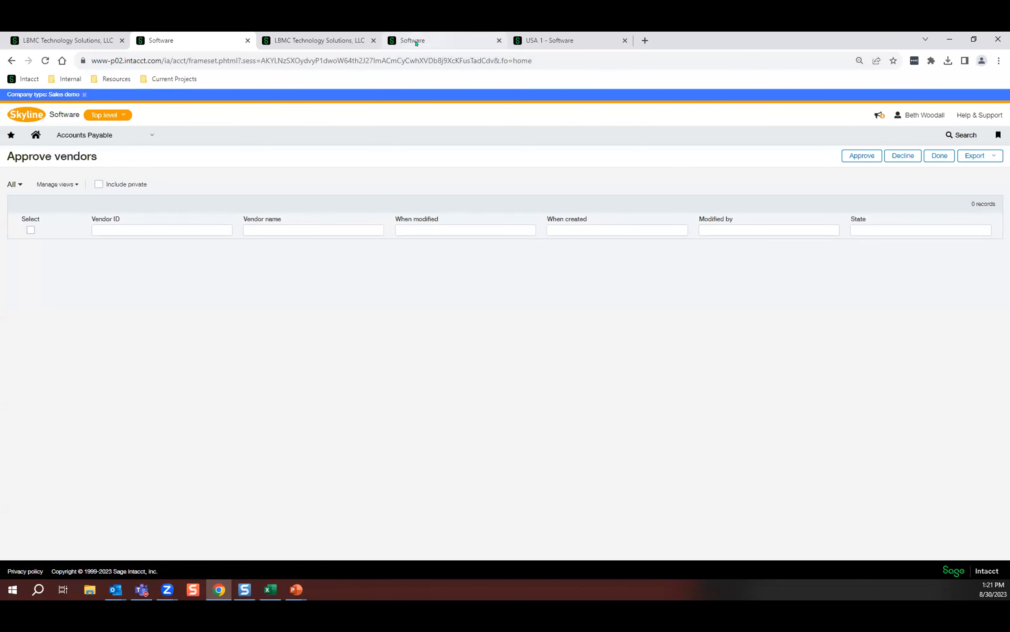
Open the draft Hall & Oates LLC bill Rent Sept in the USA 1 entity's Bills list and post it.
left_click(549, 39)
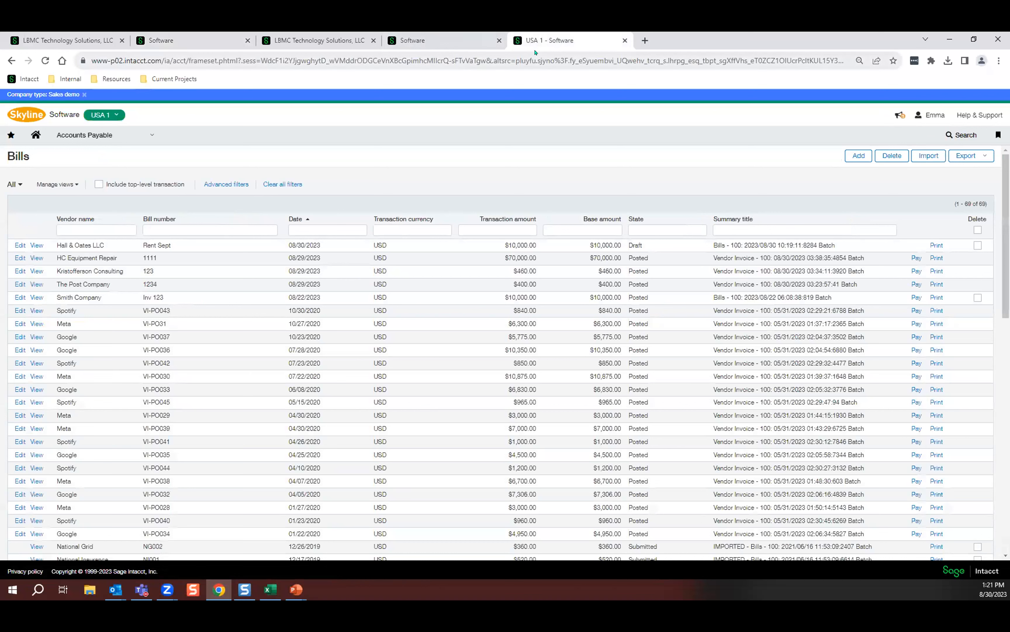
left_click(14, 245)
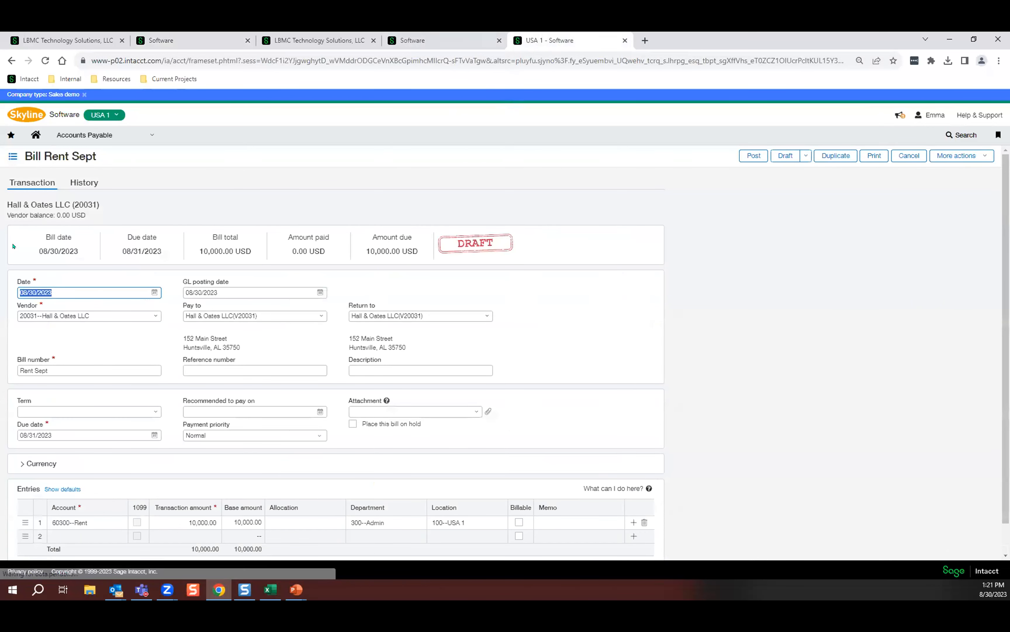
left_click(745, 161)
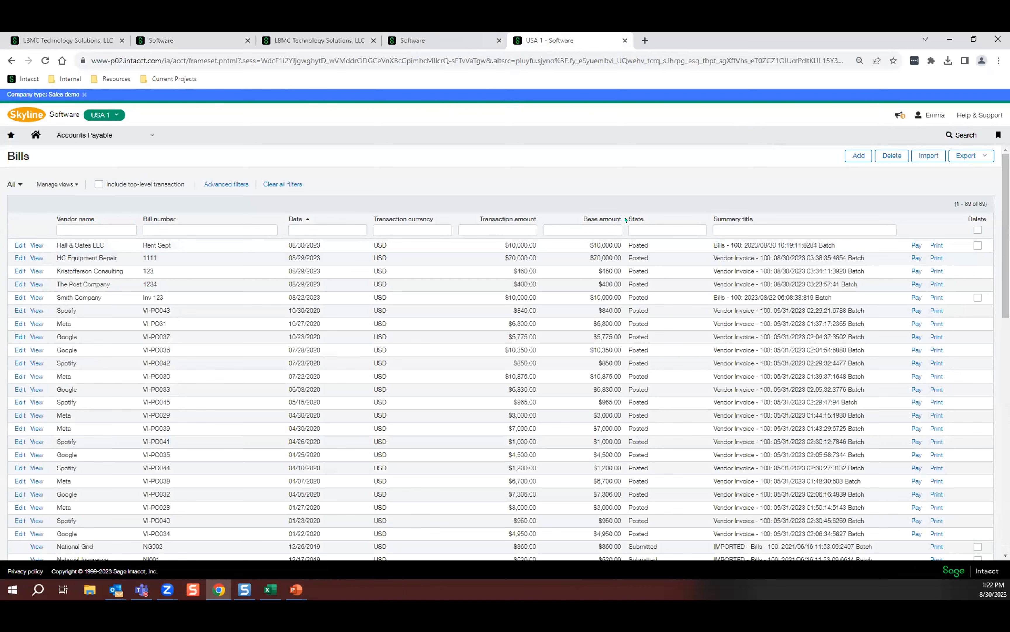
Filter the submitter's Vendors list by vendor name "callahan auto" and open Callahan Auto for editing.
left_click(447, 38)
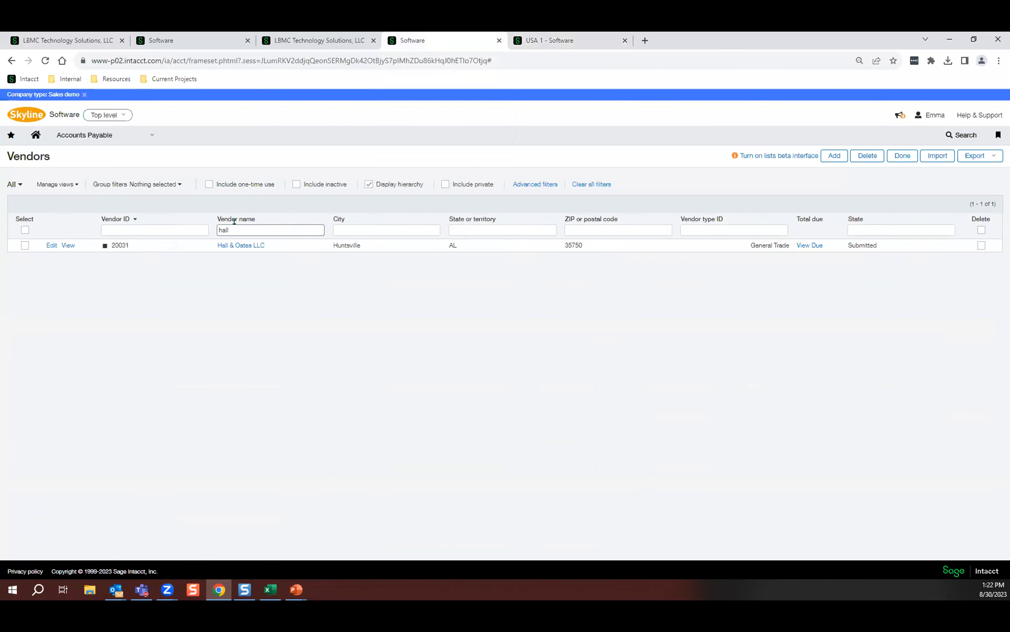
type("call")
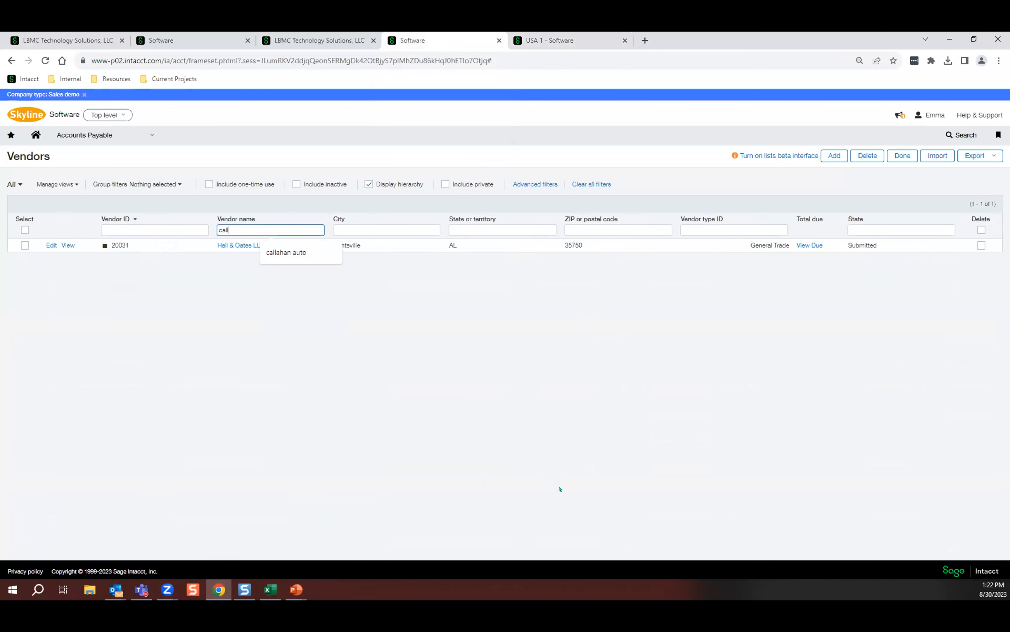
key("Down")
key("Return")
key("Return")
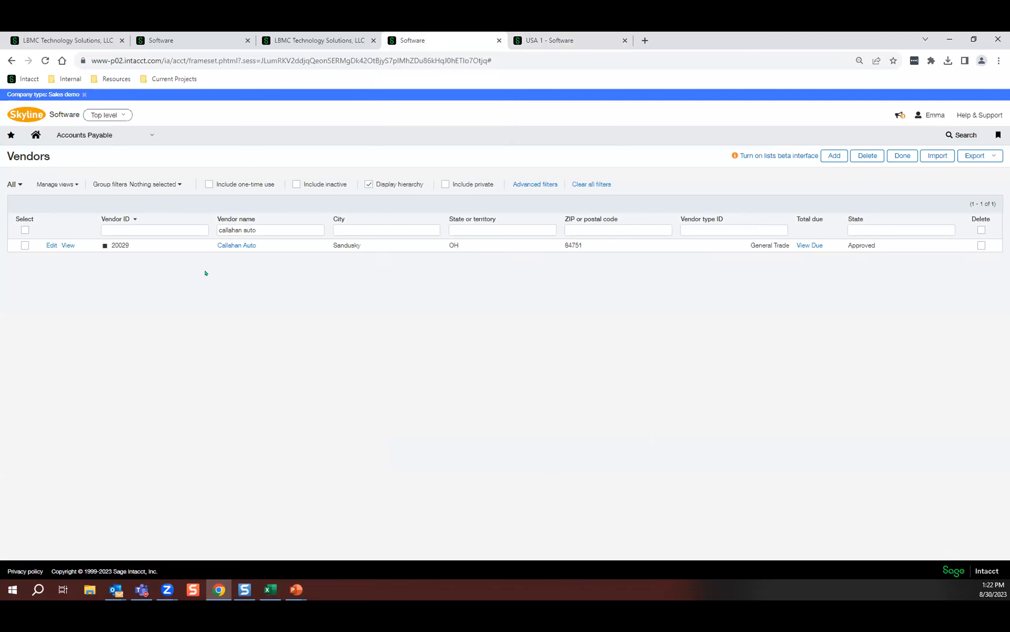
left_click(48, 246)
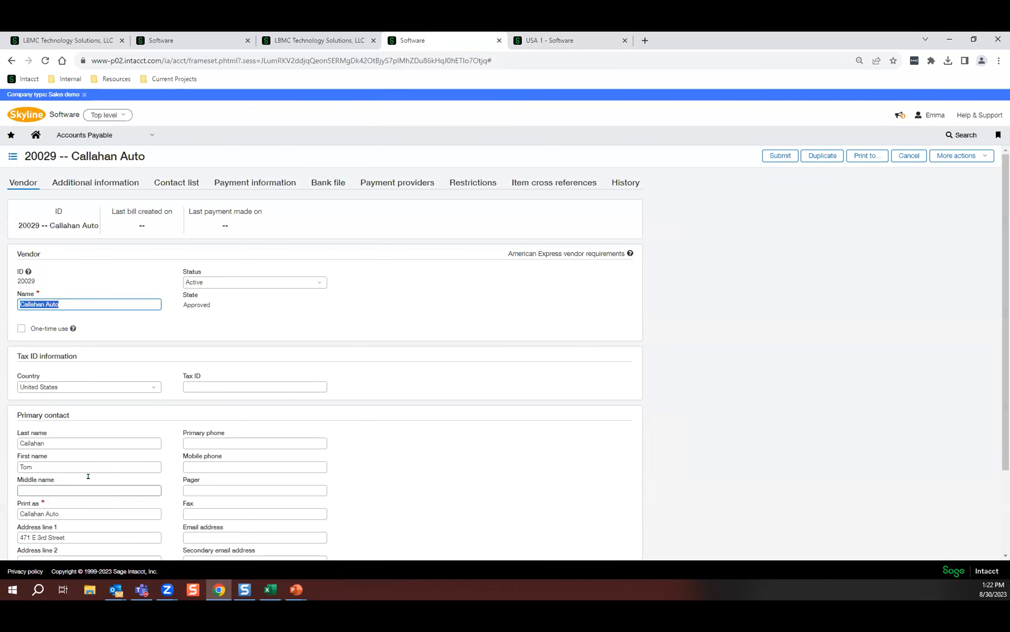
Replace the first and last name of Callahan Auto's primary contact and submit the edited vendor for approval.
left_click(46, 460)
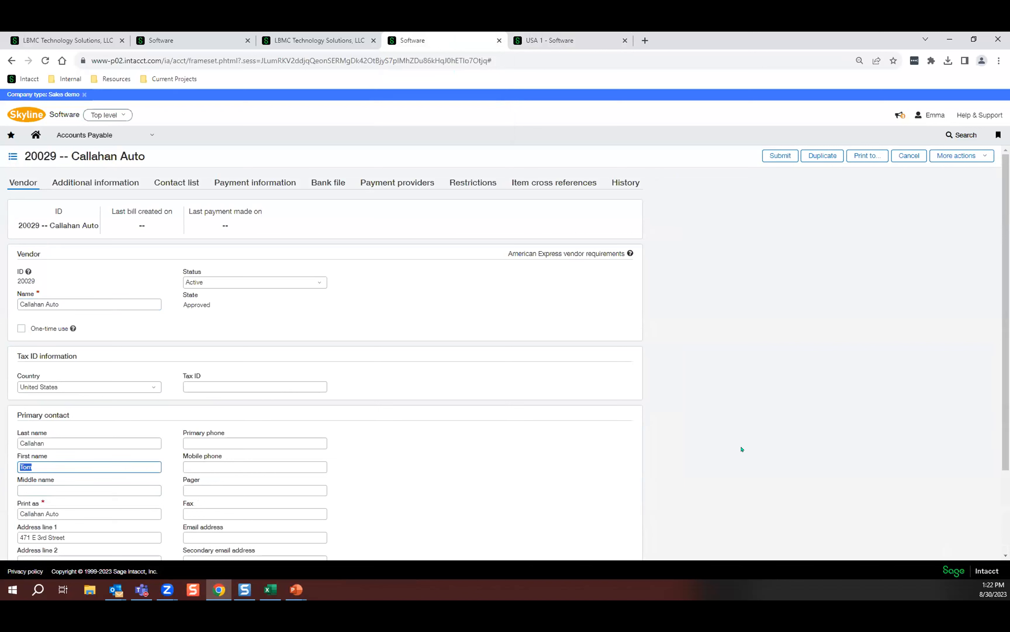
type("John")
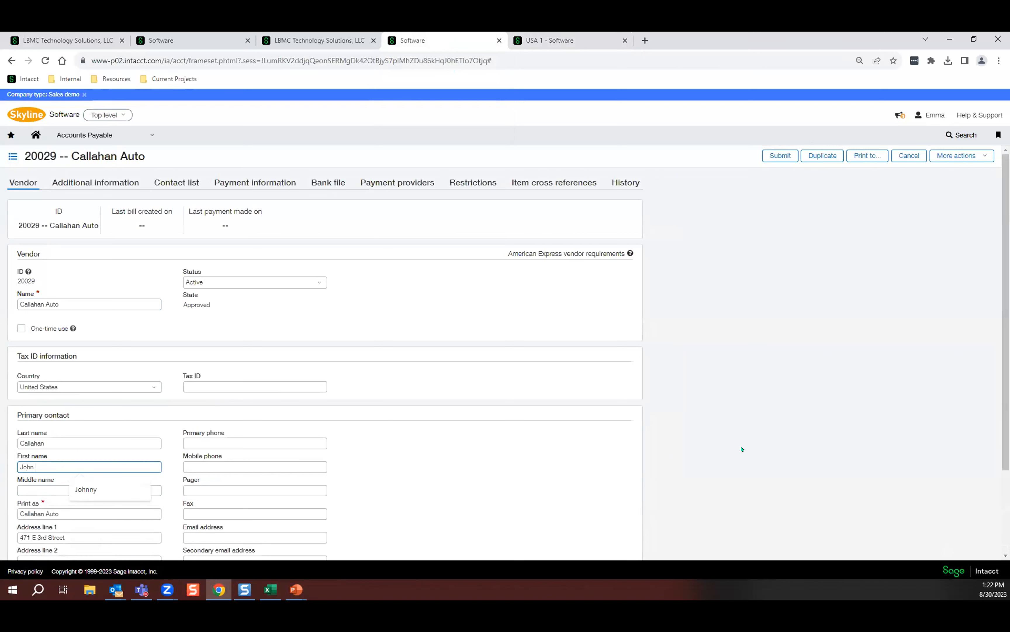
key("shift+Tab")
type("Smith")
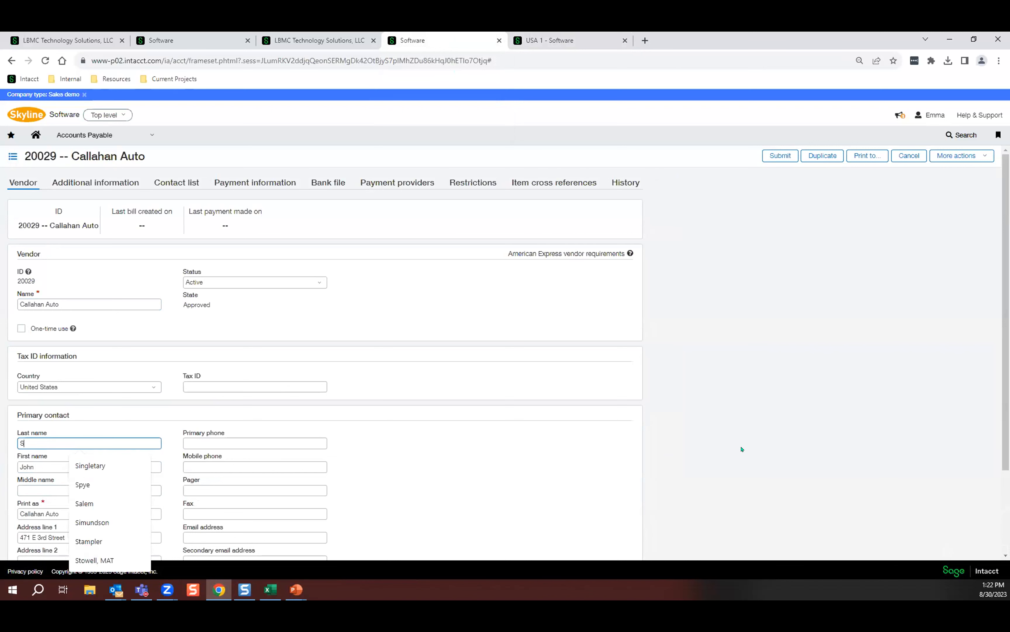
left_click(780, 156)
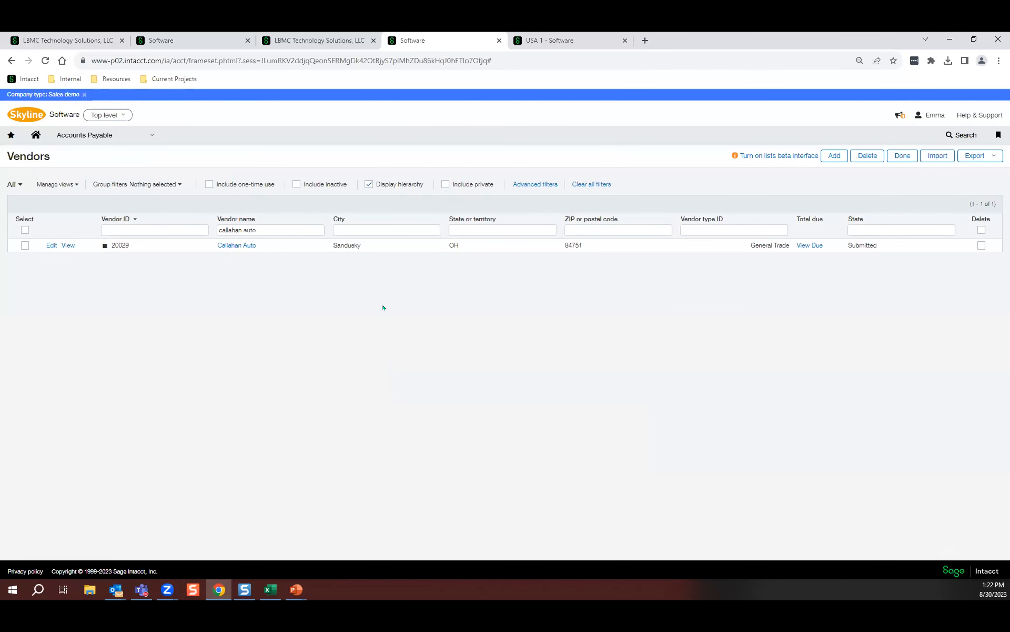
Review Callahan Auto's contact details from the approver's refreshed Approve vendors list and approve the vendor without a comment.
left_click(171, 39)
left_click(45, 61)
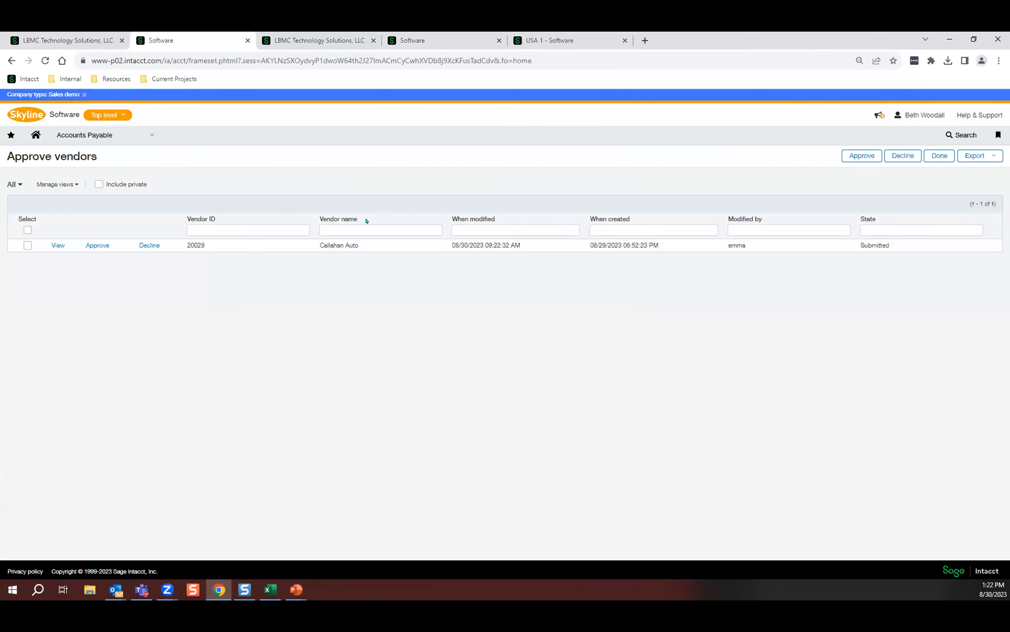
left_click(56, 244)
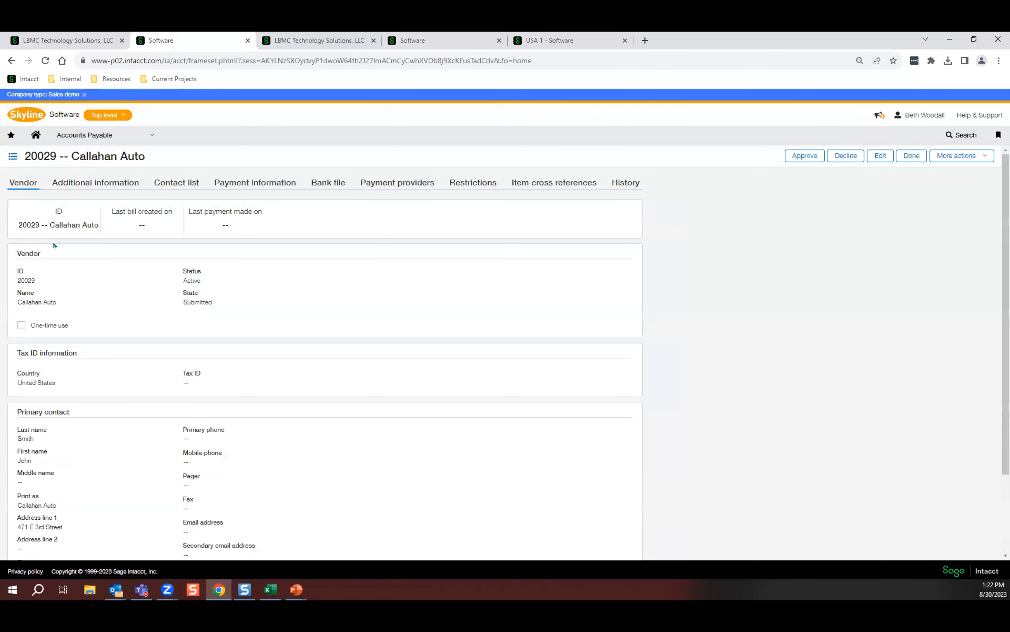
scroll(448, 399, "down", 3)
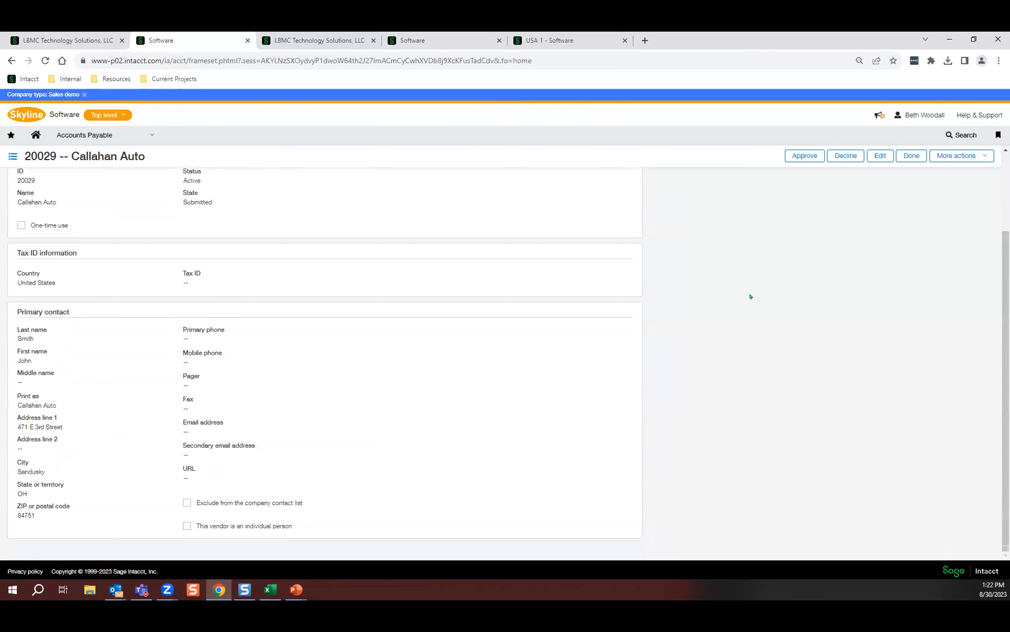
scroll(801, 289, "up", 3)
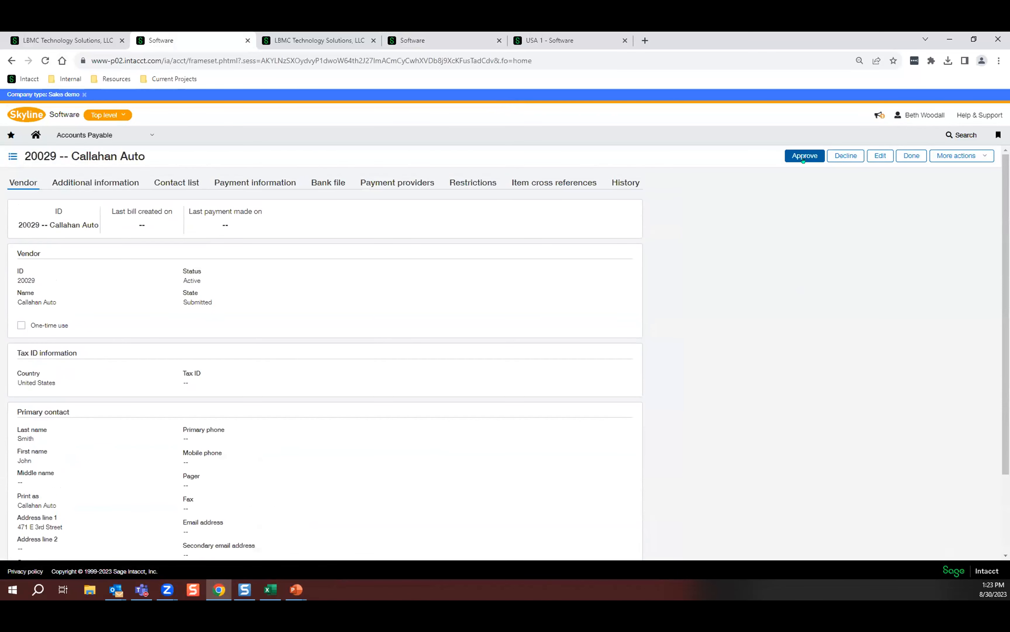
left_click(803, 156)
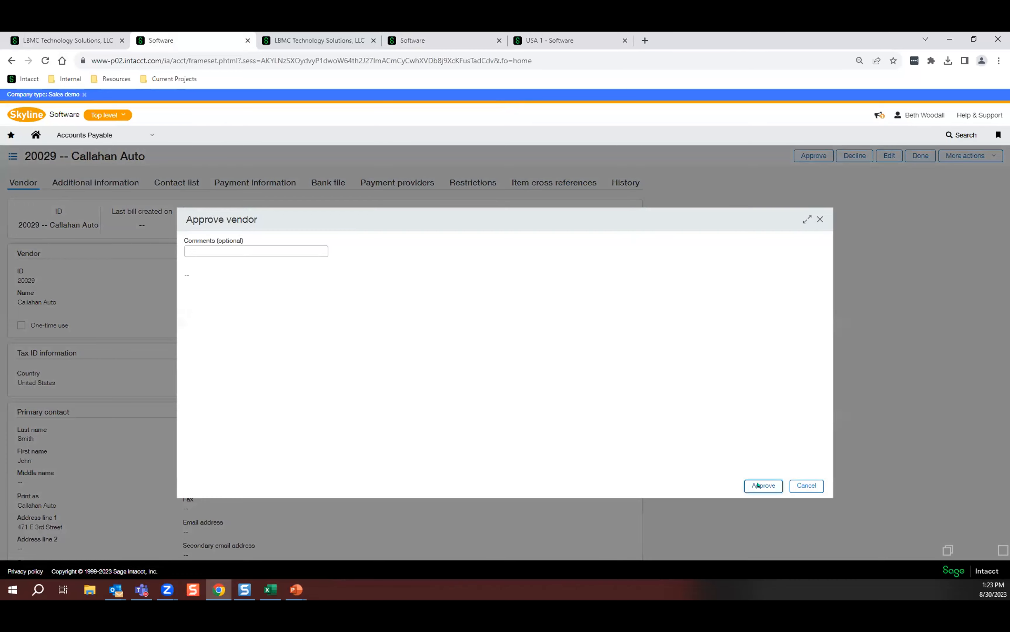
left_click(755, 485)
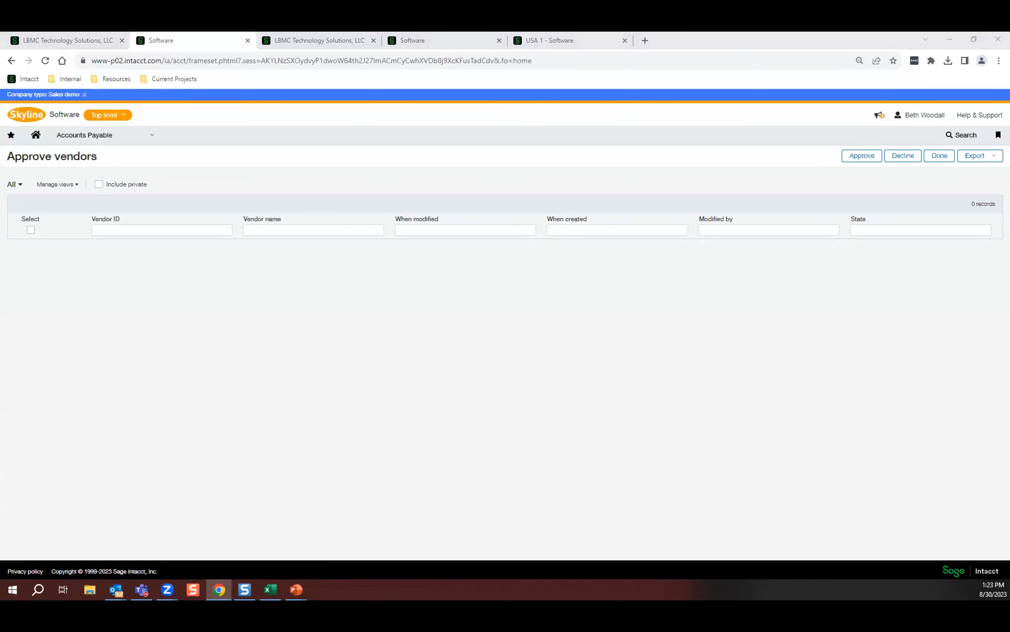
Switch to the PowerPoint slide show and advance to the Vendor Approvals slide "Things to keep in mind".
key("alt+Tab")
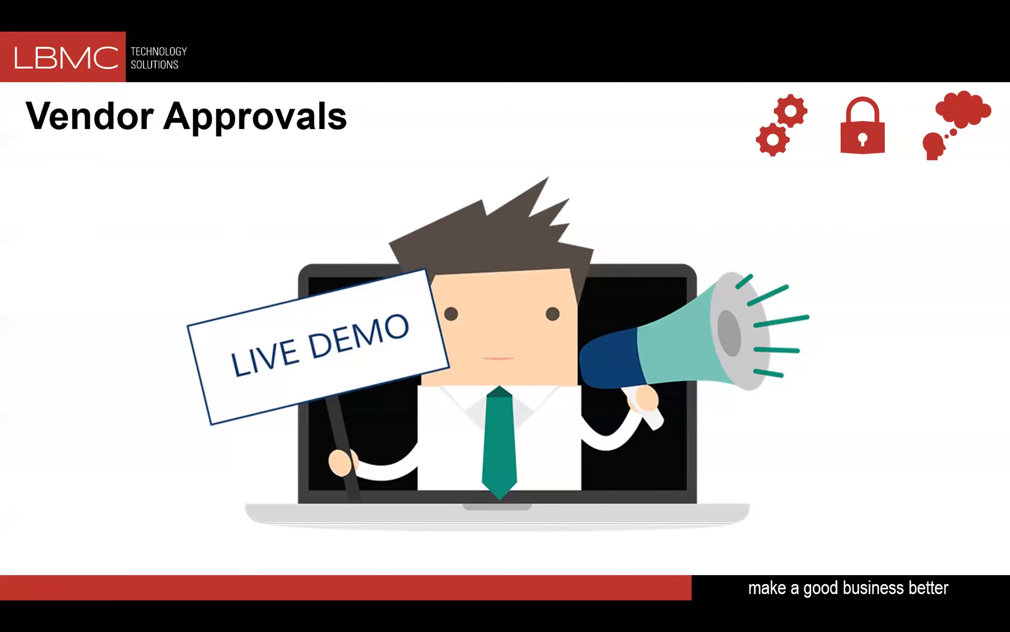
key("Right")
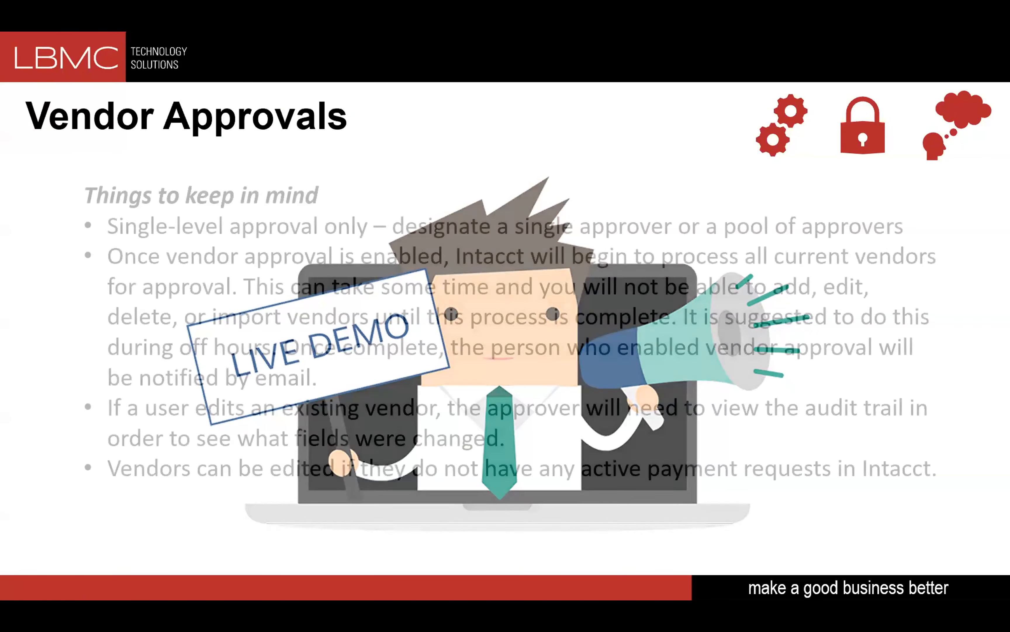
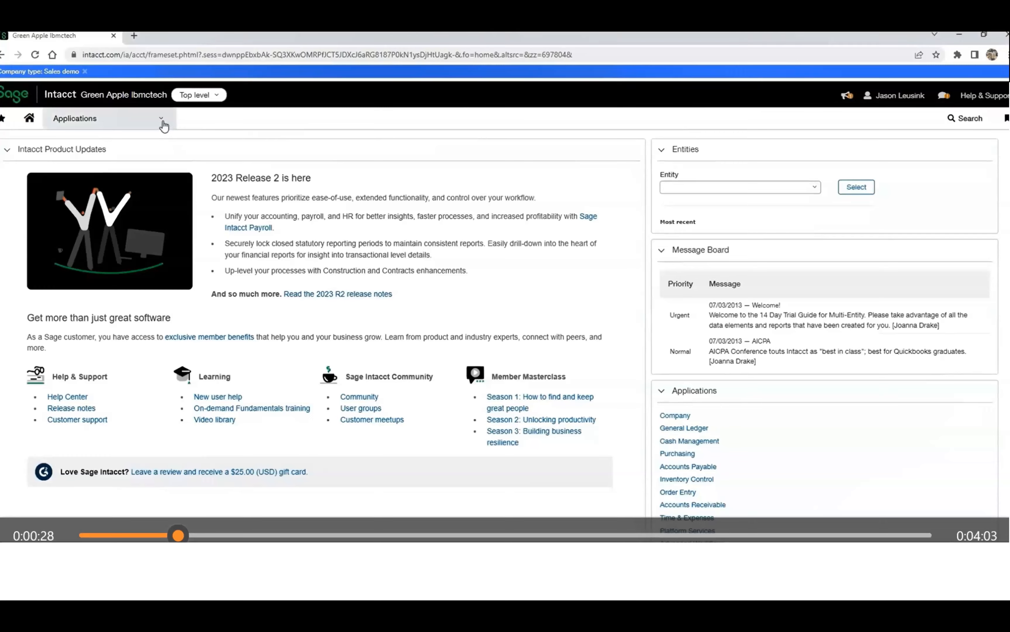
Open the Office Supply Warehouse bill from the second page of the Accounts Payable bills list and show its documents.
mouse_move(148, 256)
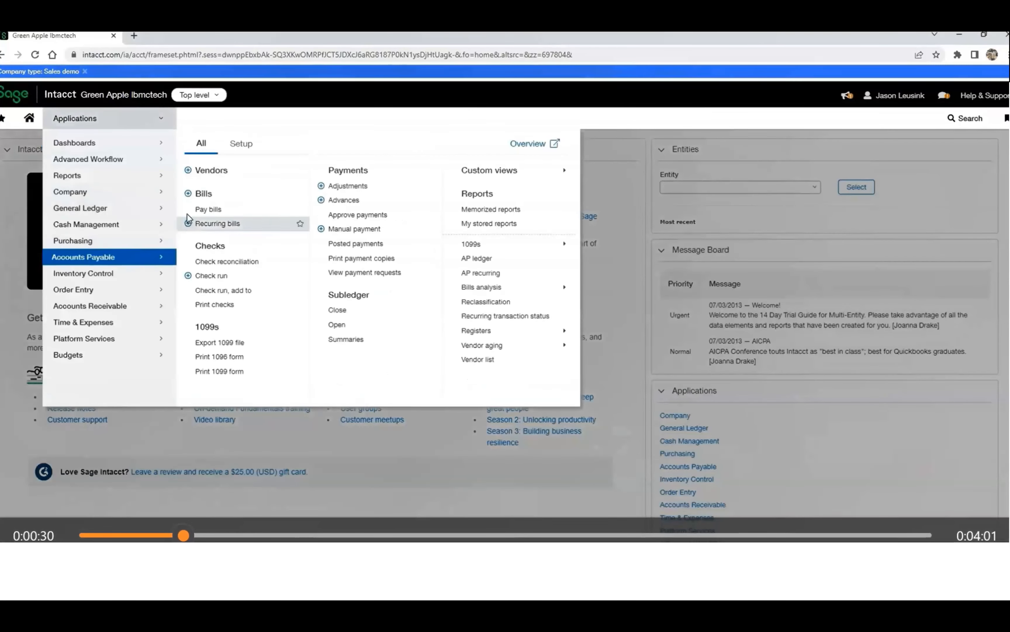
left_click(203, 193)
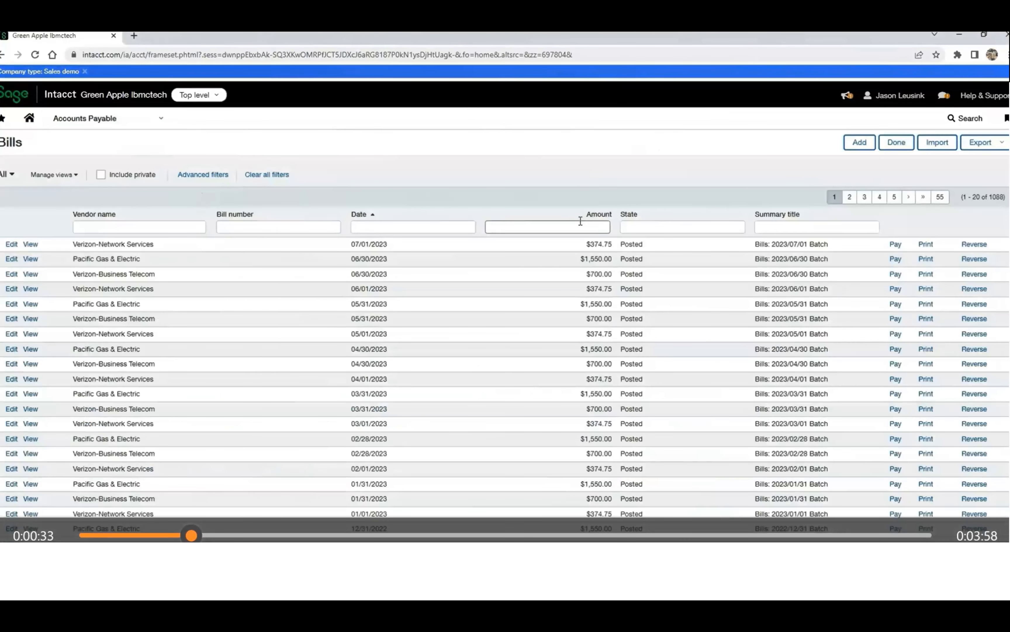
left_click(850, 197)
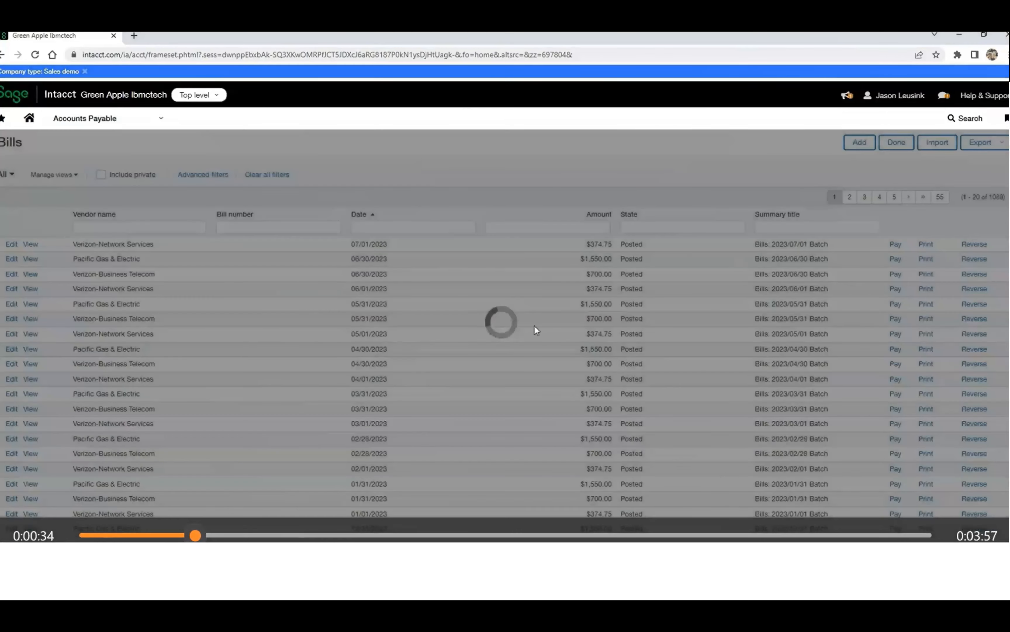
left_click(34, 351)
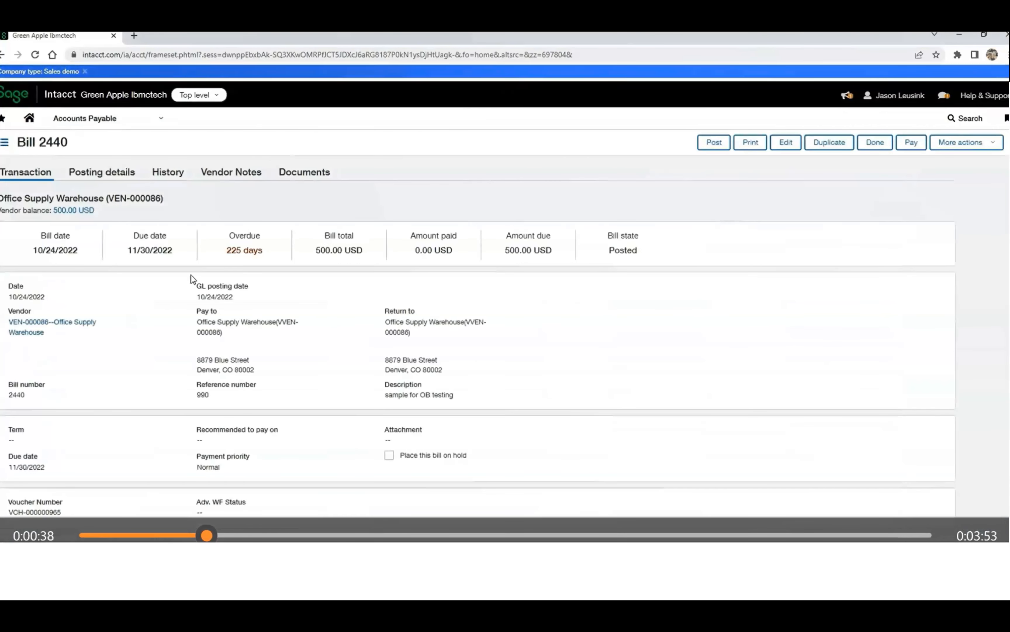
left_click(307, 174)
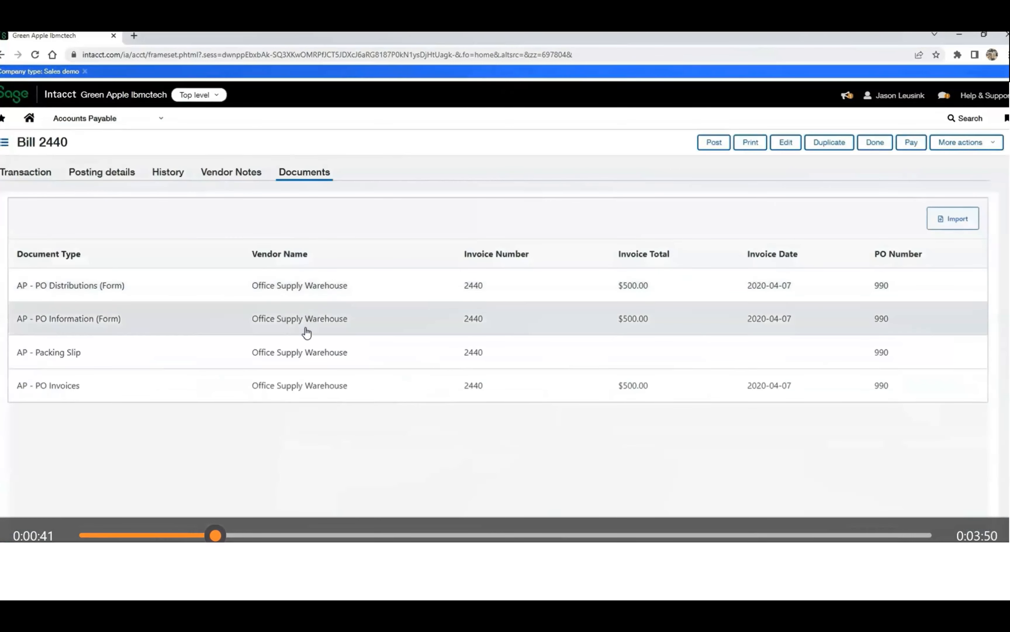
Examine the bill's AP - PO Invoices document, its keywords and its workflow actions, and close the document.
left_click(295, 389)
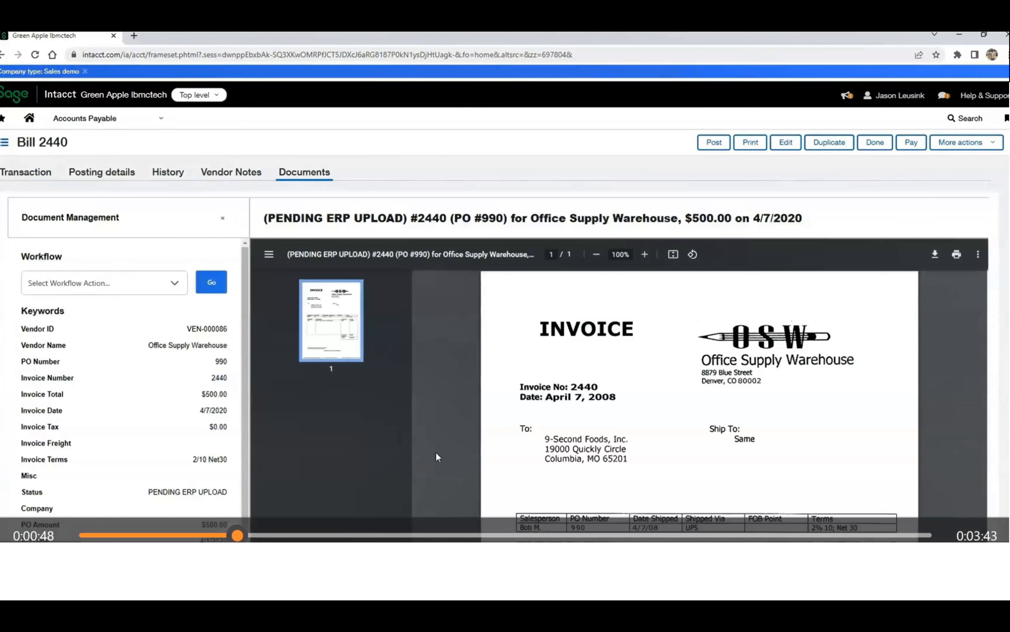
scroll(438, 455, "down", 5)
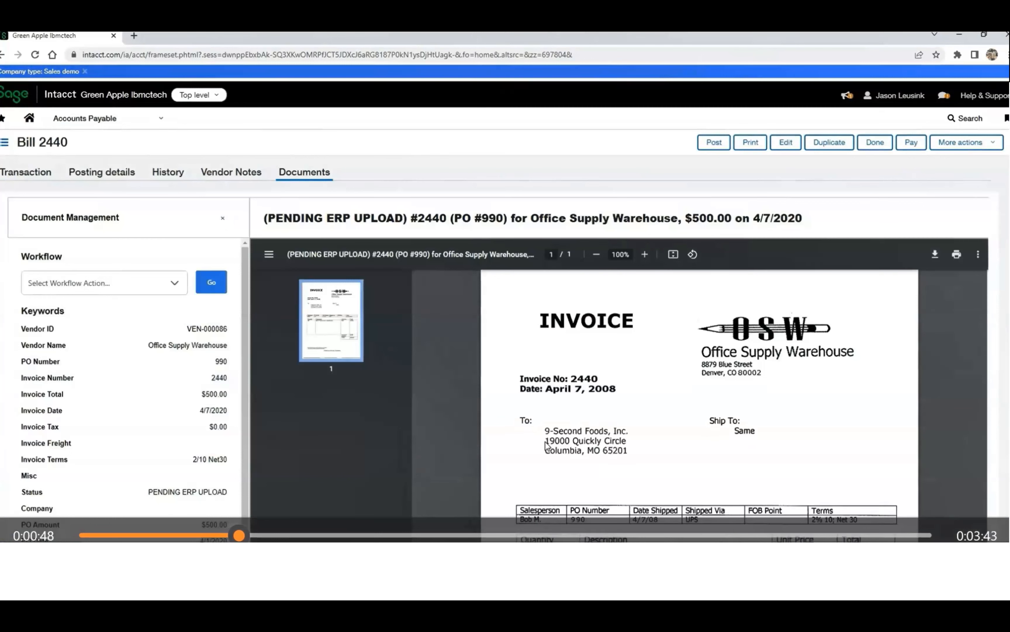
scroll(544, 449, "up", 5)
scroll(247, 364, "down", 3)
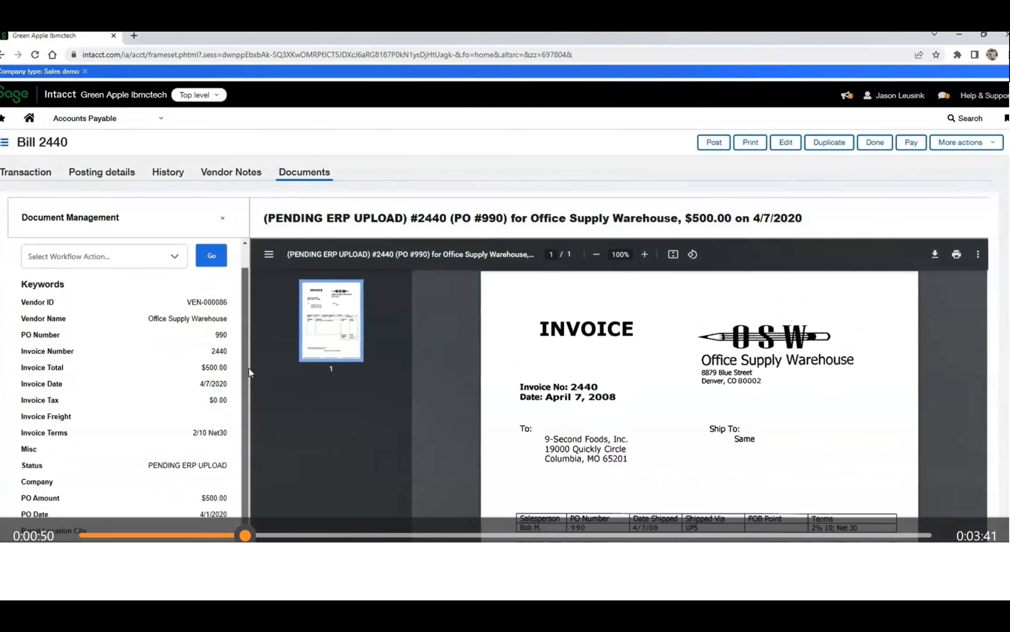
scroll(250, 374, "up", 3)
left_click(175, 289)
left_click(119, 365)
left_click(223, 219)
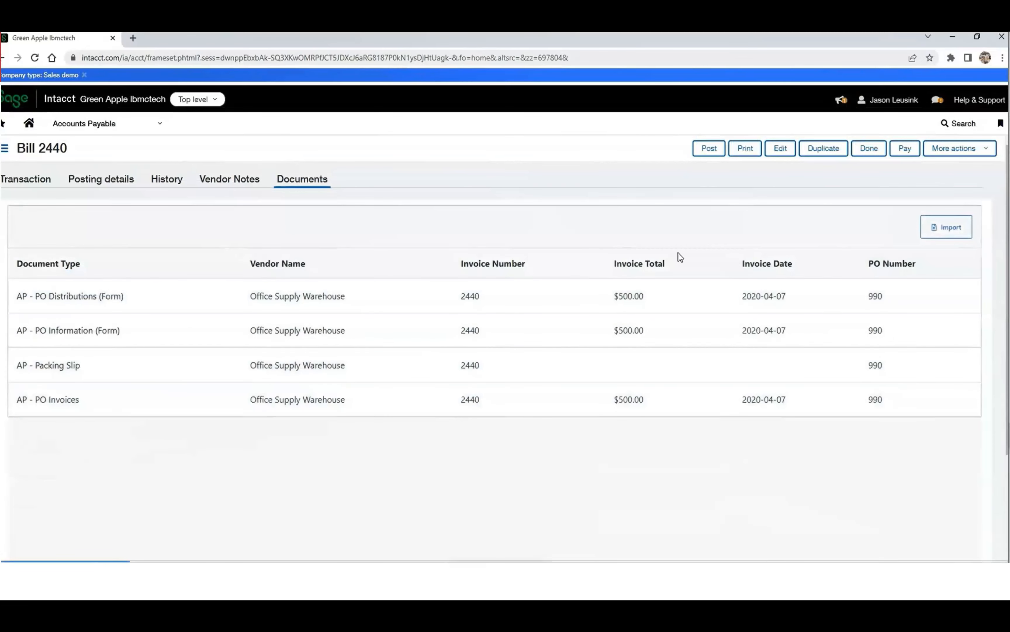
Start a document import on the bill with type AP - PO Invoices and add the files Abbott.tif and Kodak.tif.
left_click(947, 228)
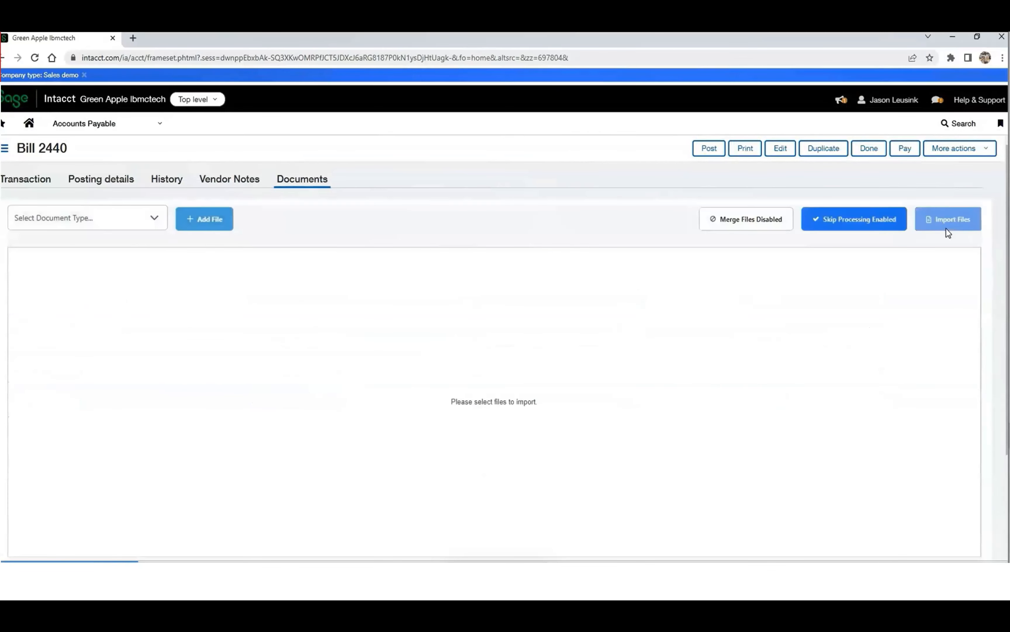
left_click(154, 227)
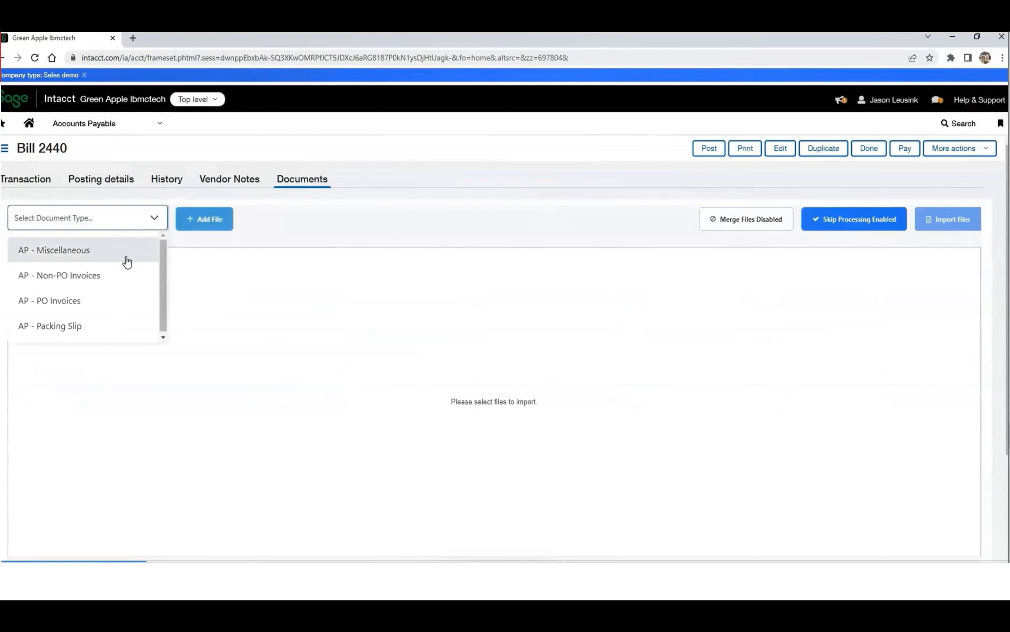
left_click(100, 308)
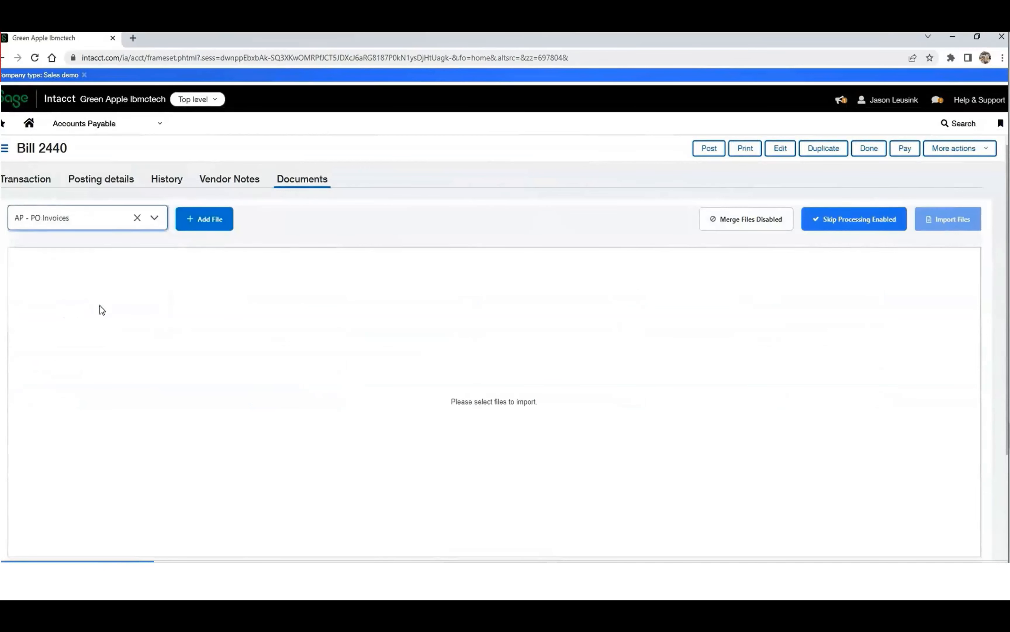
left_click(212, 228)
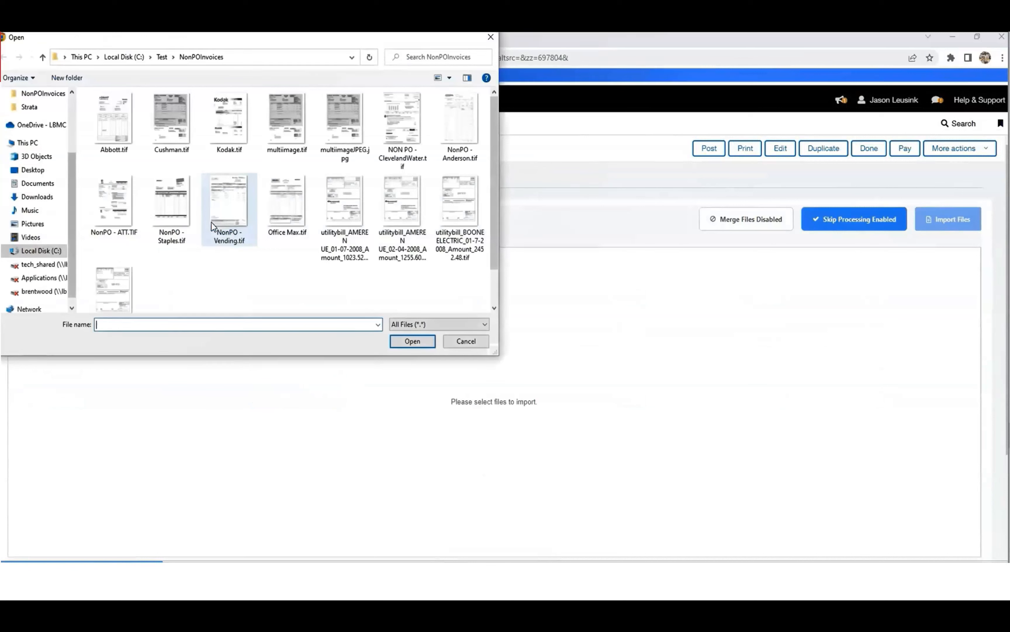
left_click(117, 137)
left_click(407, 342)
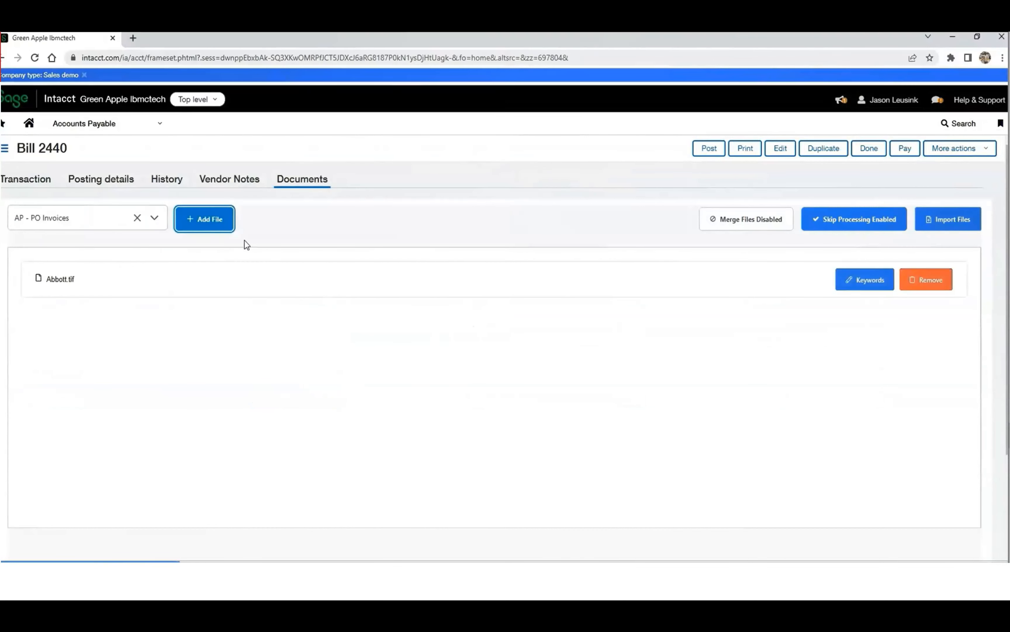
left_click(216, 224)
left_click(226, 137)
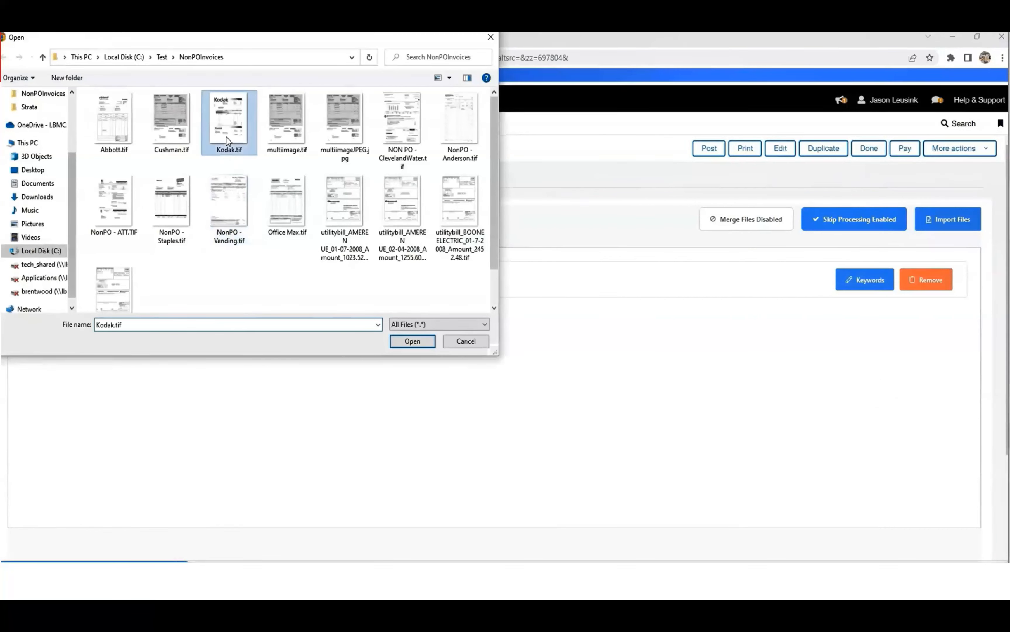
left_click(413, 342)
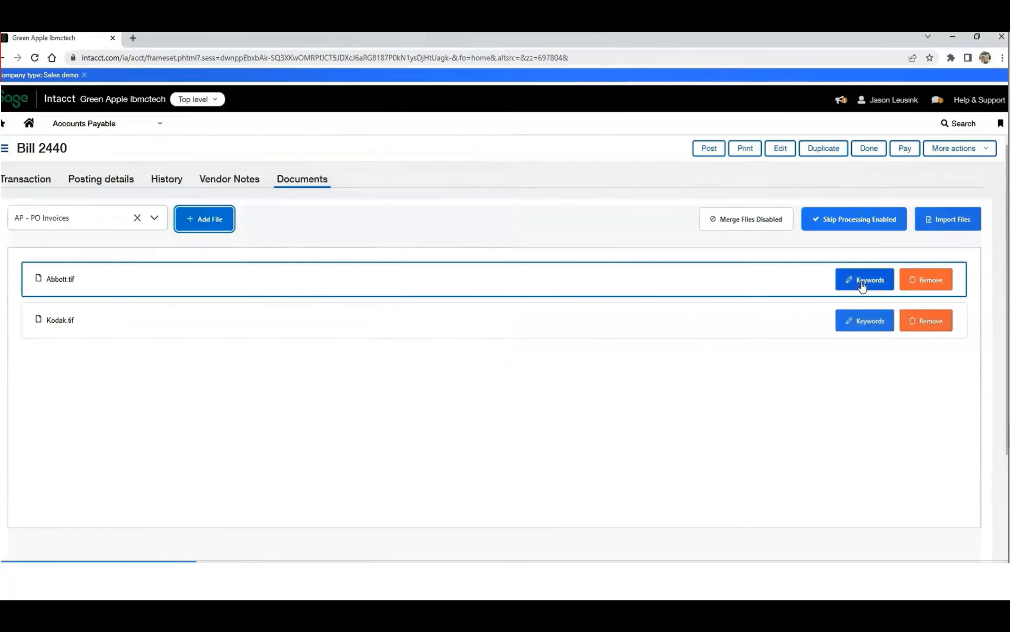
Examine the import keywords of Abbott.tif, from the vendor, PO and invoice fields through to IT - Skip Workflow.
left_click(864, 281)
left_click_drag(791, 287, 732, 284)
left_click(834, 334)
left_click(756, 385)
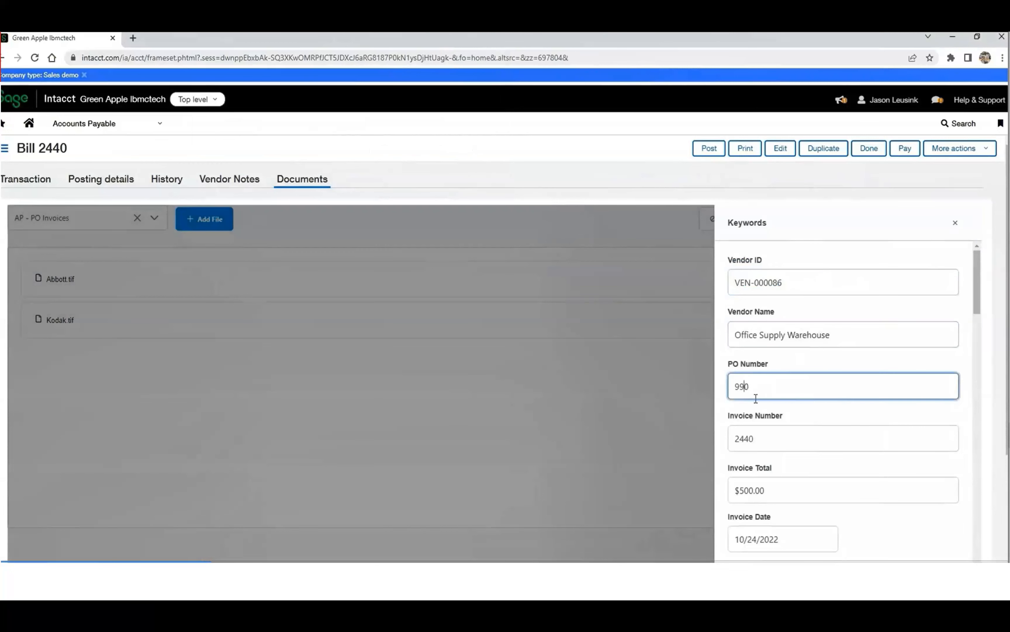
double_click(764, 437)
double_click(782, 493)
double_click(801, 538)
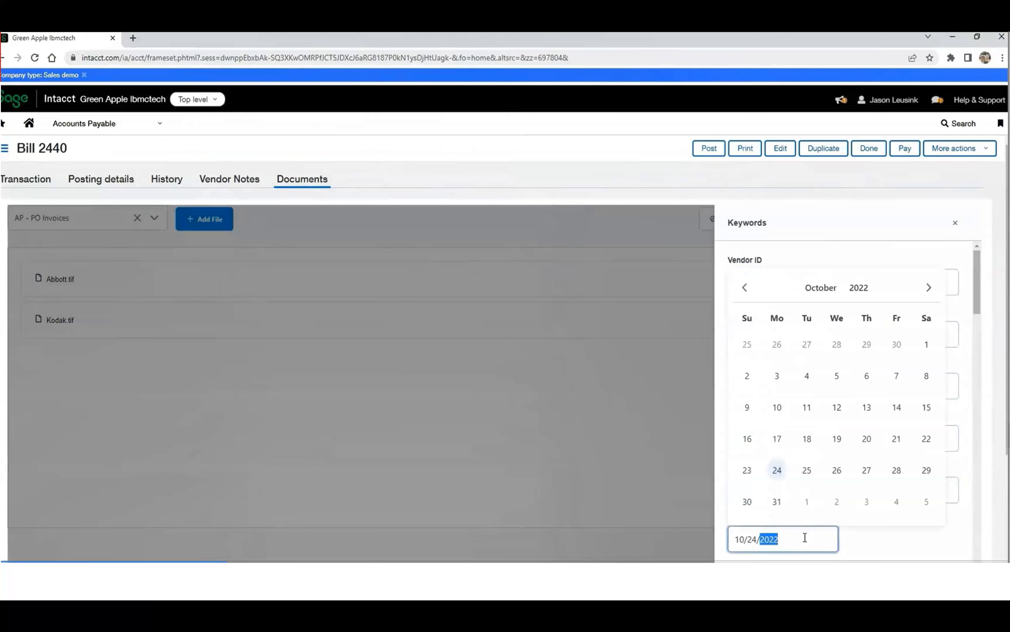
left_click(863, 261)
scroll(855, 351, "down", 2)
scroll(855, 350, "up", 2)
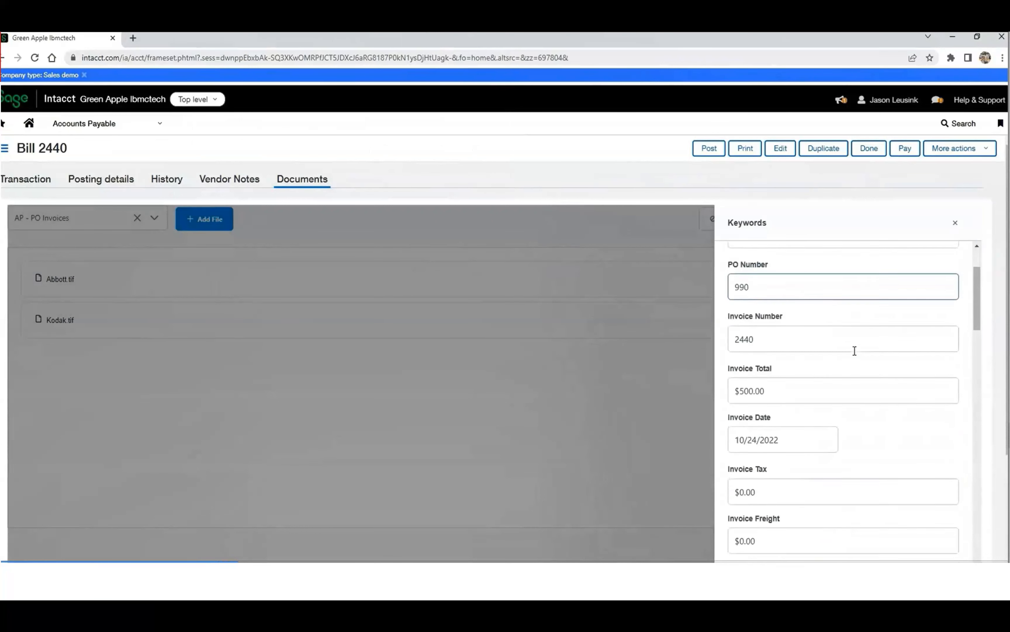
left_click_drag(978, 276, 983, 560)
scroll(979, 522, "down", 4)
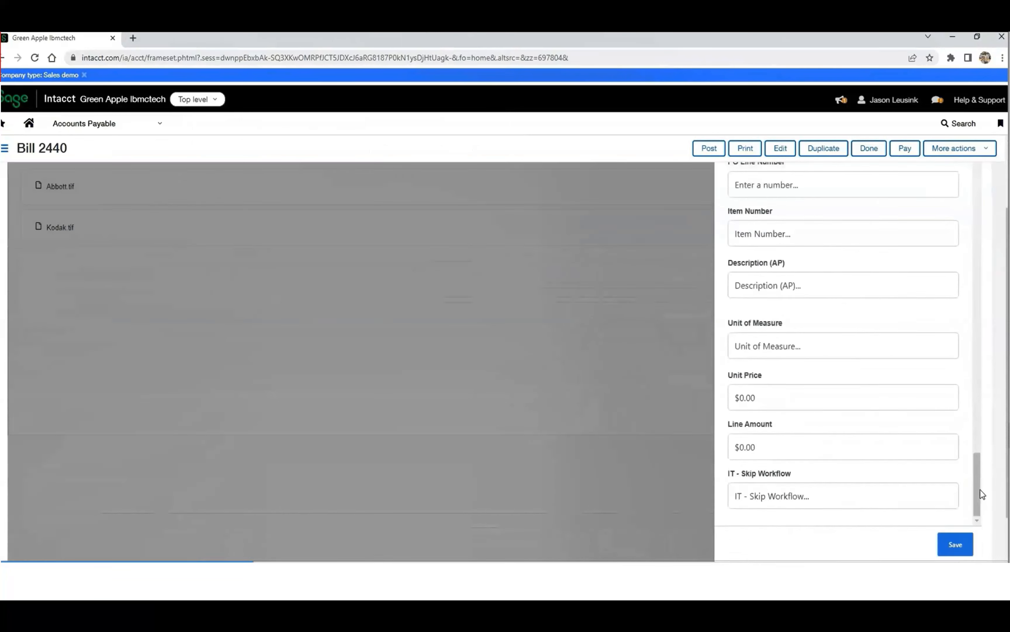
left_click(958, 474)
left_click_drag(1006, 451, 1006, 301)
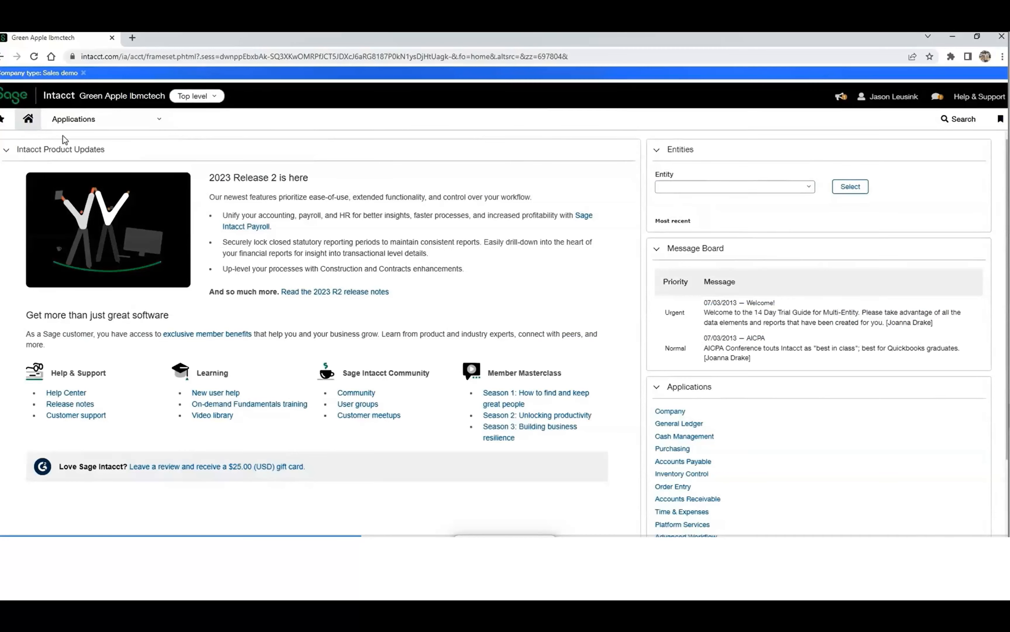
Filter the Accounts Payable Vendors list by vendor name "Office" and view the documents of the Springfield Office Supply Warehouse vendor.
left_click(121, 121)
mouse_move(110, 262)
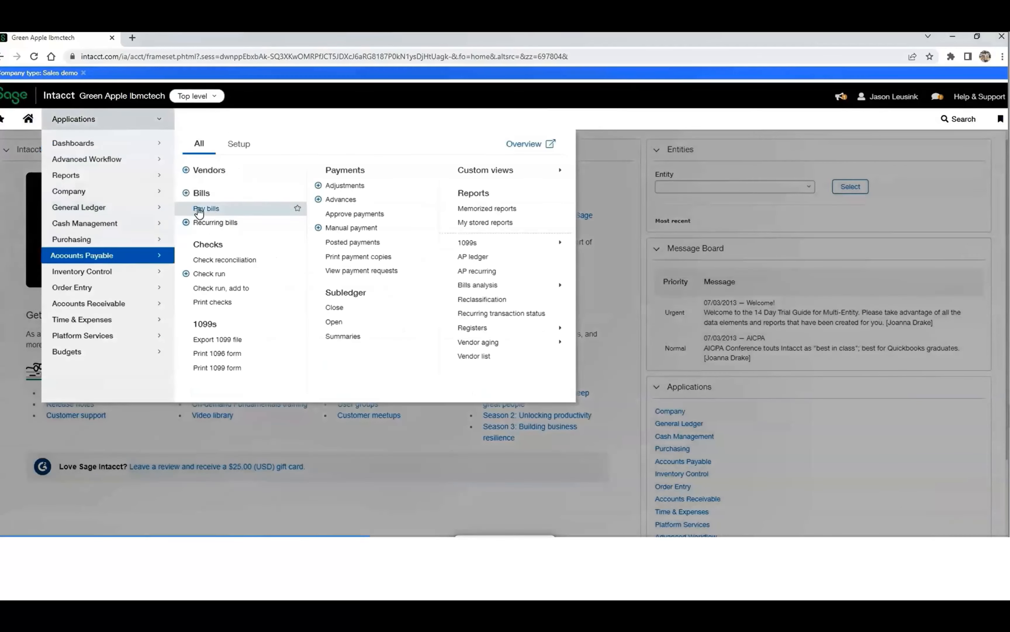
left_click(209, 171)
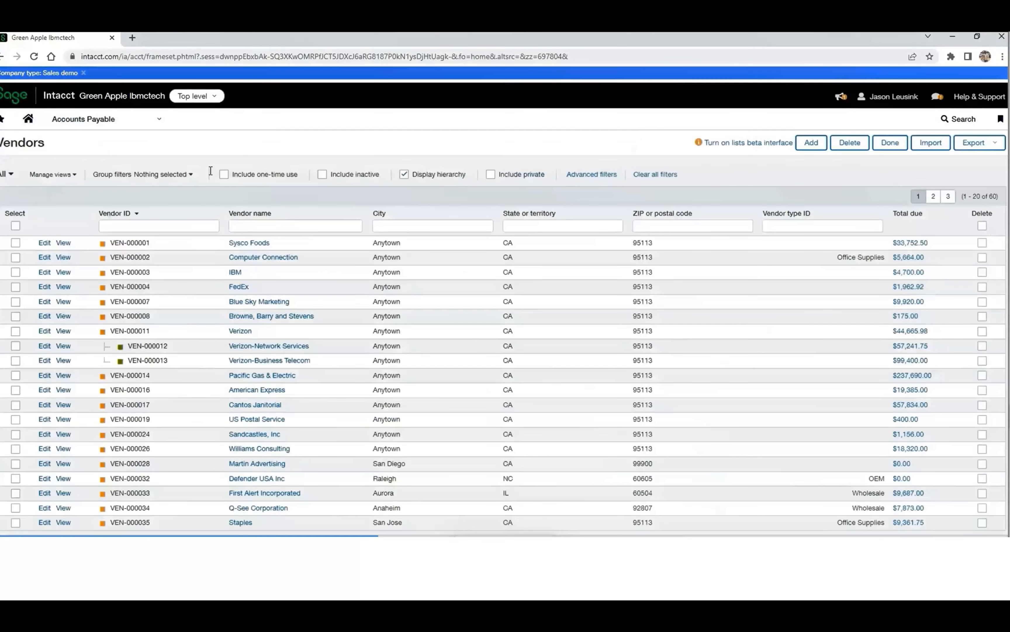
left_click(292, 225)
left_click(297, 250)
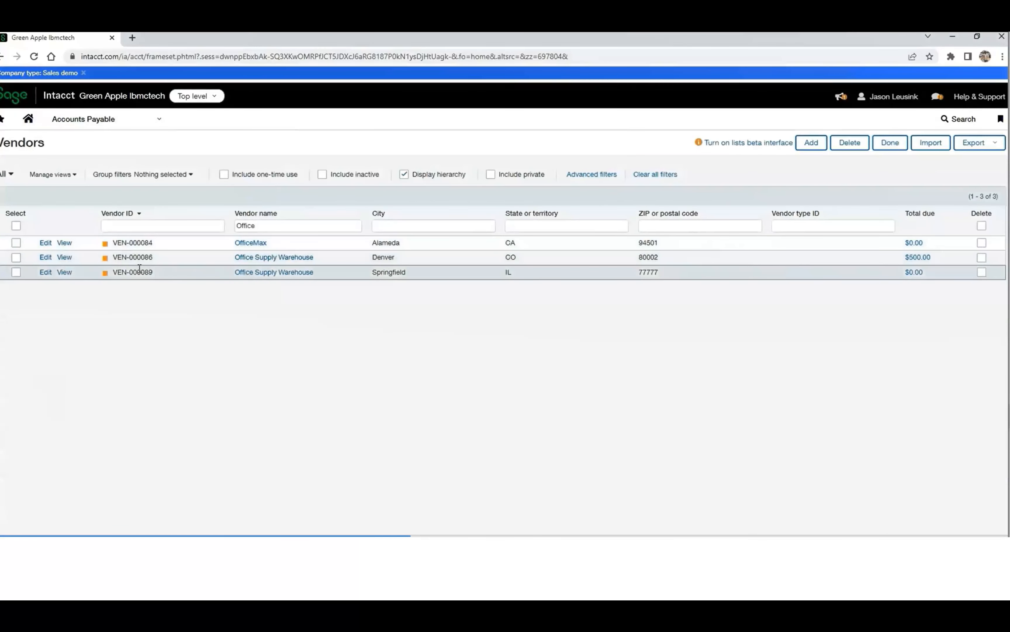
left_click(66, 272)
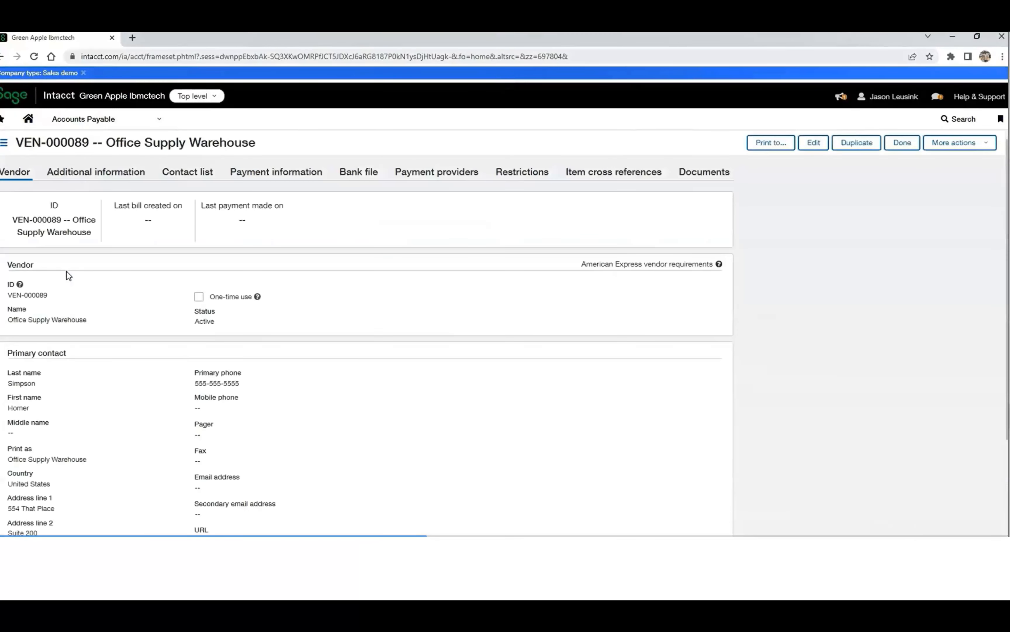
left_click(700, 175)
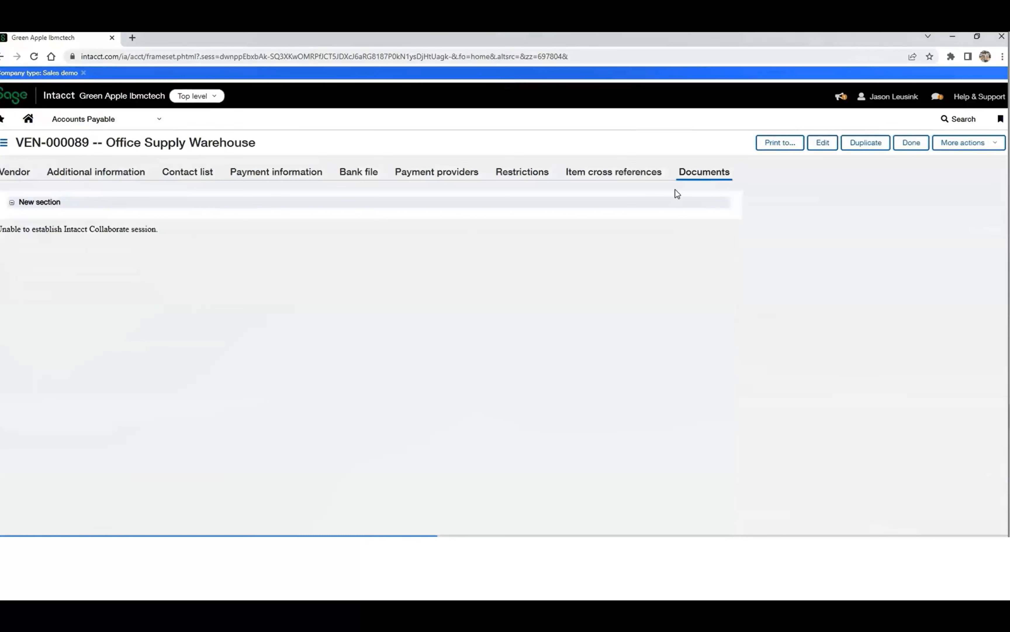
Open the View Vendor page in the page editor, edit the Documents tab's script component, and save the component and page.
left_click(999, 148)
left_click(969, 172)
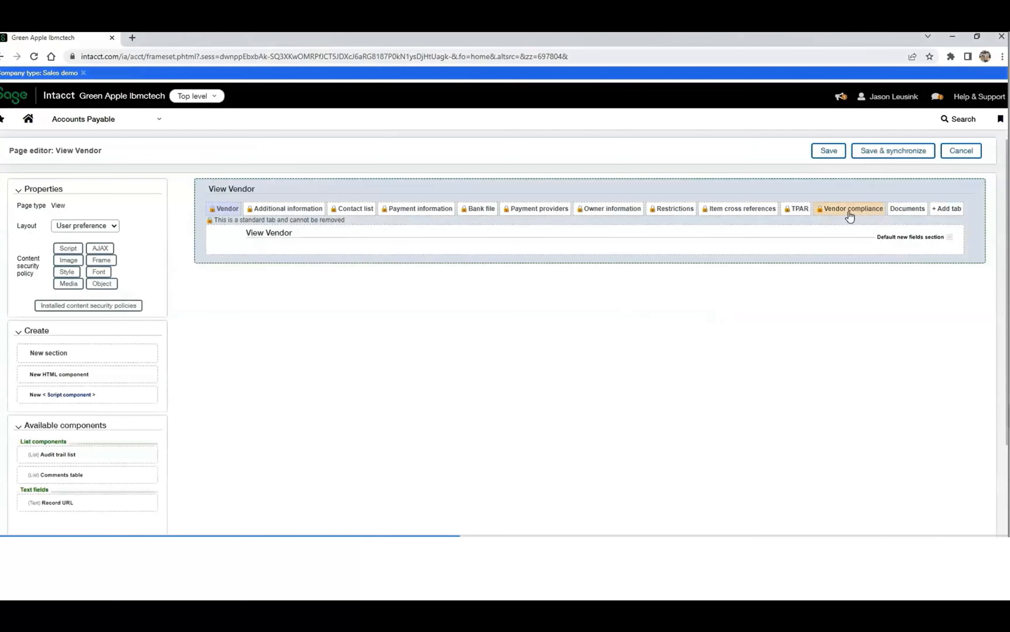
left_click(906, 212)
left_click(484, 258)
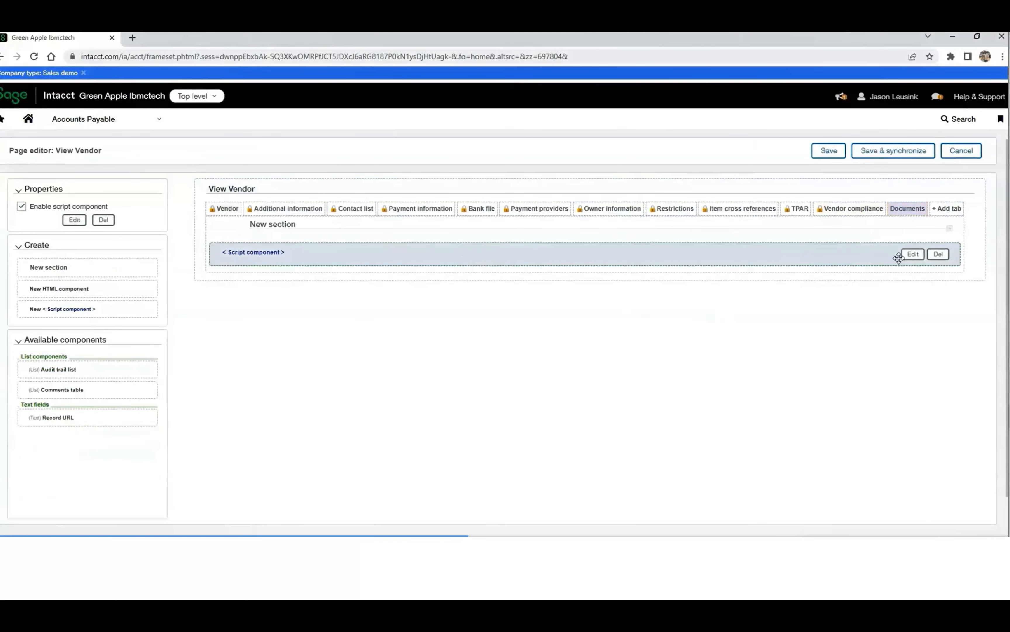
left_click(910, 255)
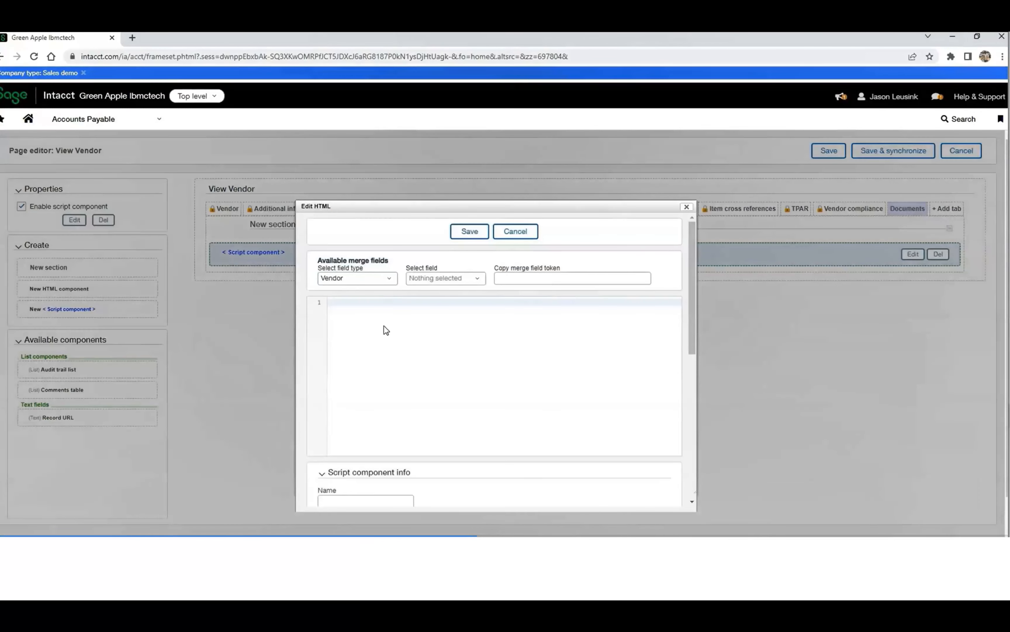
left_click(470, 231)
left_click(829, 178)
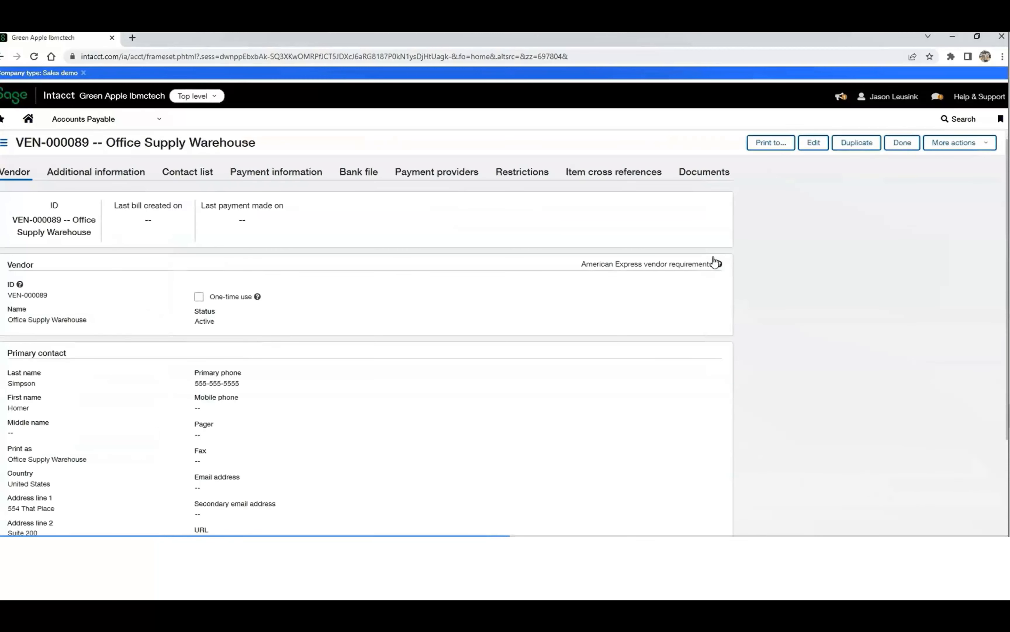
Show the Office Supply Warehouse vendor's documents again and open the AP - Vendor W9 document dated 2023-03-15.
left_click(705, 174)
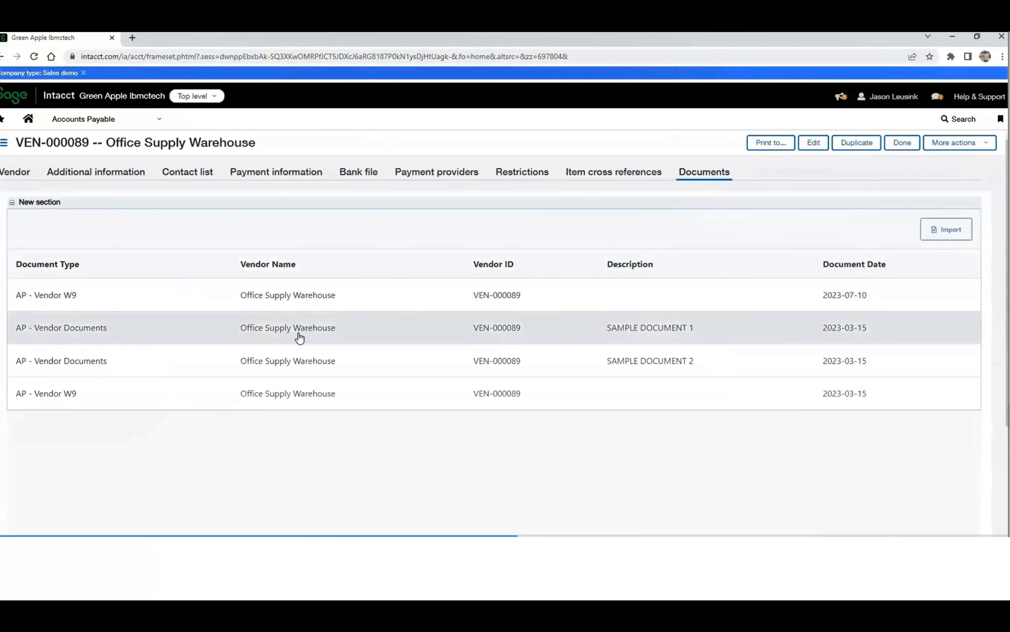
left_click(274, 393)
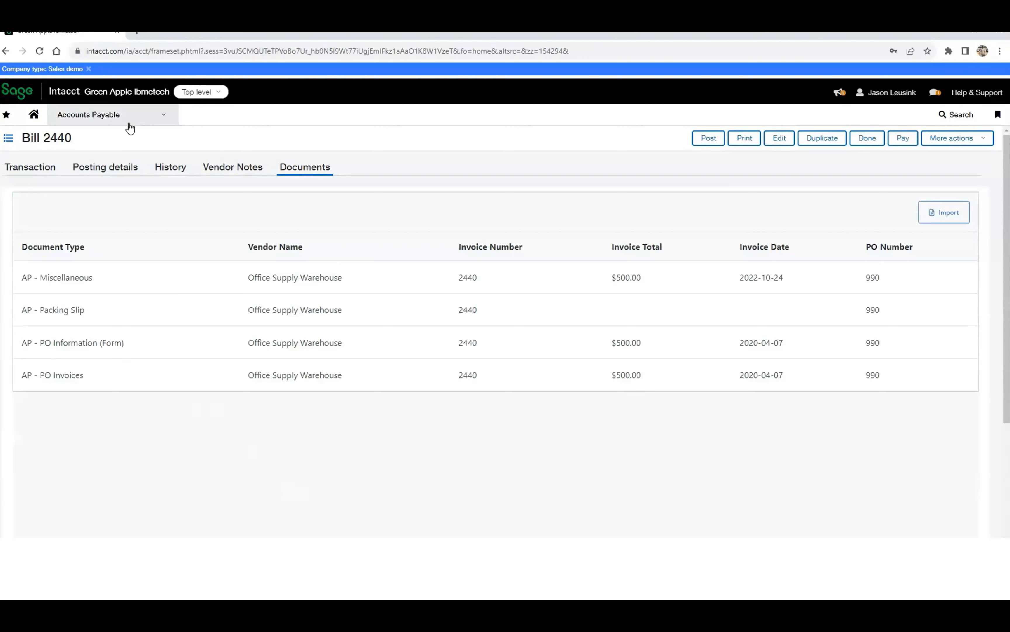
Open the Accounts Payable Vendors list and filter it by vendor name.
left_click(130, 121)
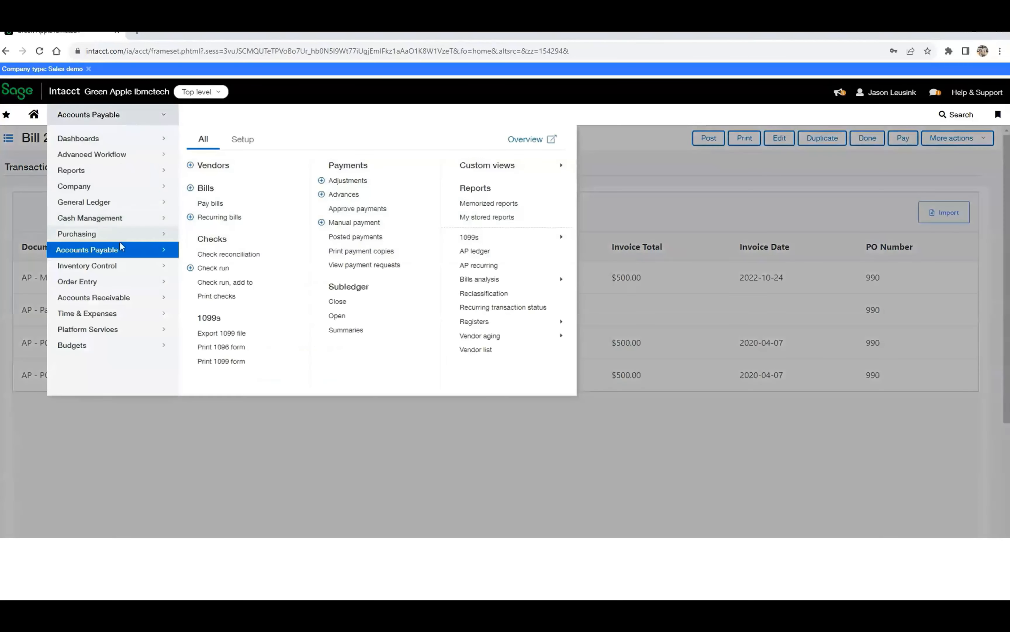
left_click(211, 170)
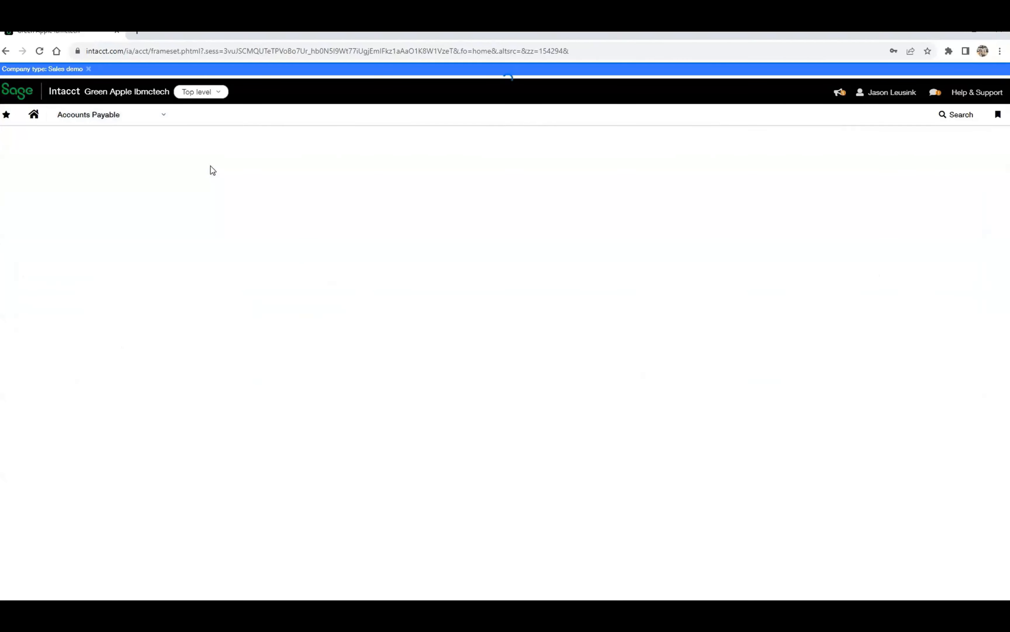
left_click(236, 219)
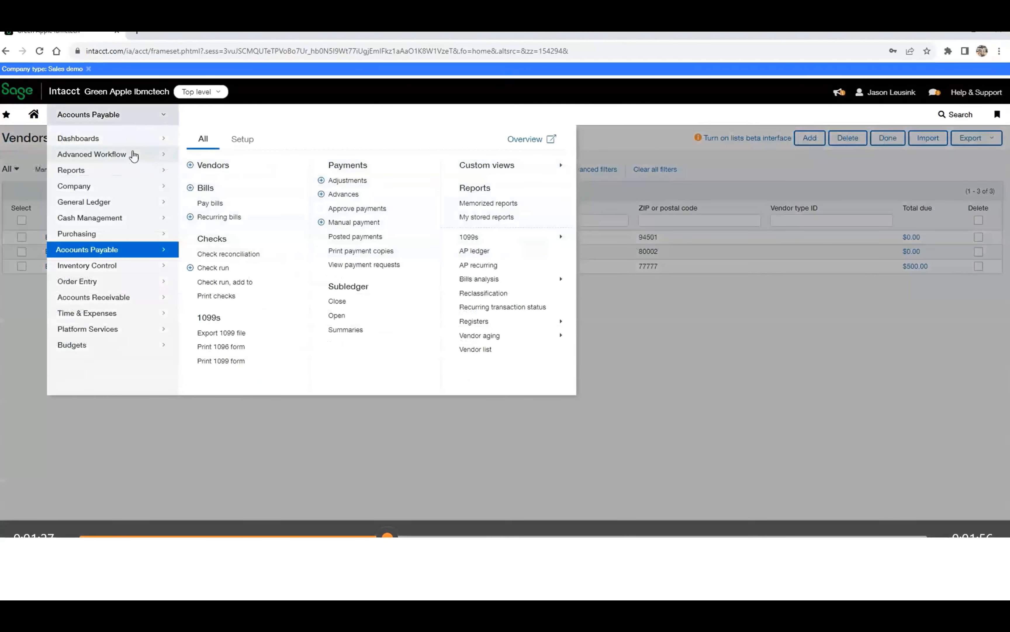
Open the AP Initial Review queue of AP - Invoice Processing in Advanced Workflow and view the Anderson Office Supply invoice document.
left_click(133, 156)
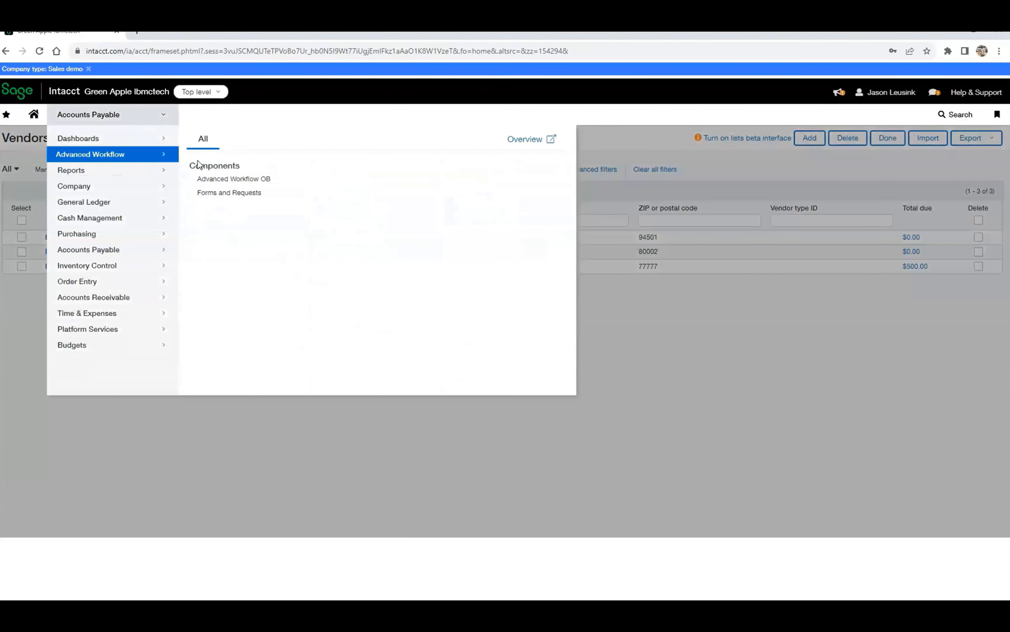
left_click(224, 178)
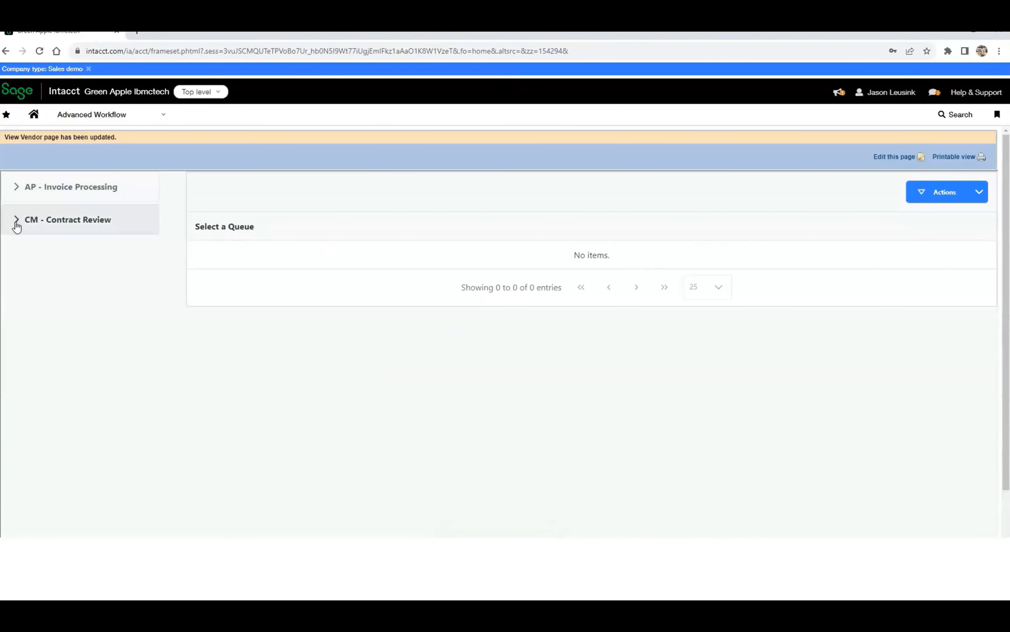
left_click(16, 193)
left_click(40, 258)
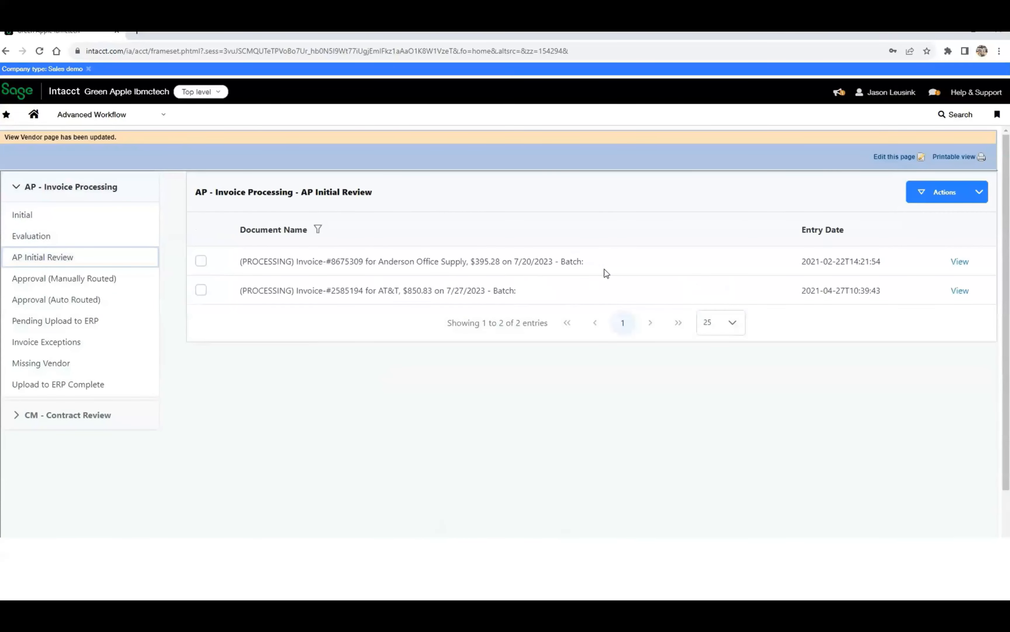
left_click(960, 261)
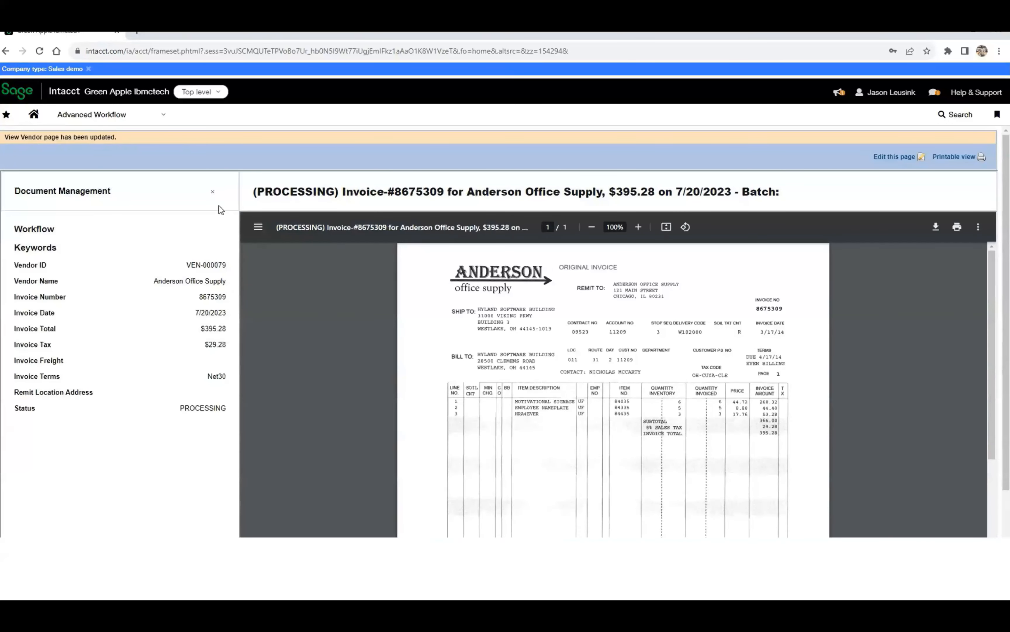
left_click(213, 191)
Send the Anderson Office Supply invoice in the AP Initial Review queue for automatic approval.
left_click(200, 261)
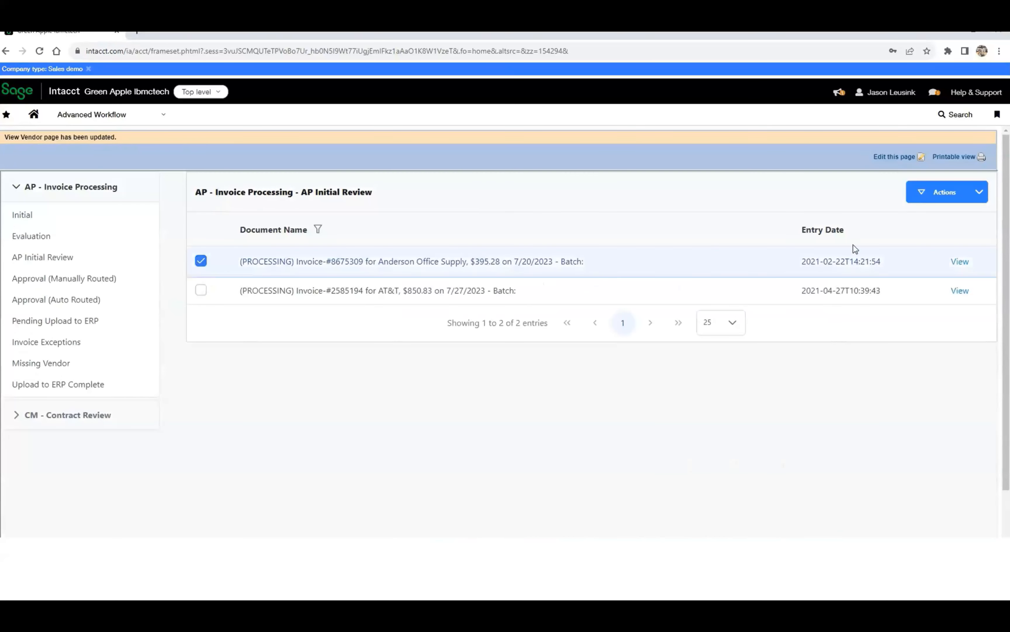
left_click(979, 192)
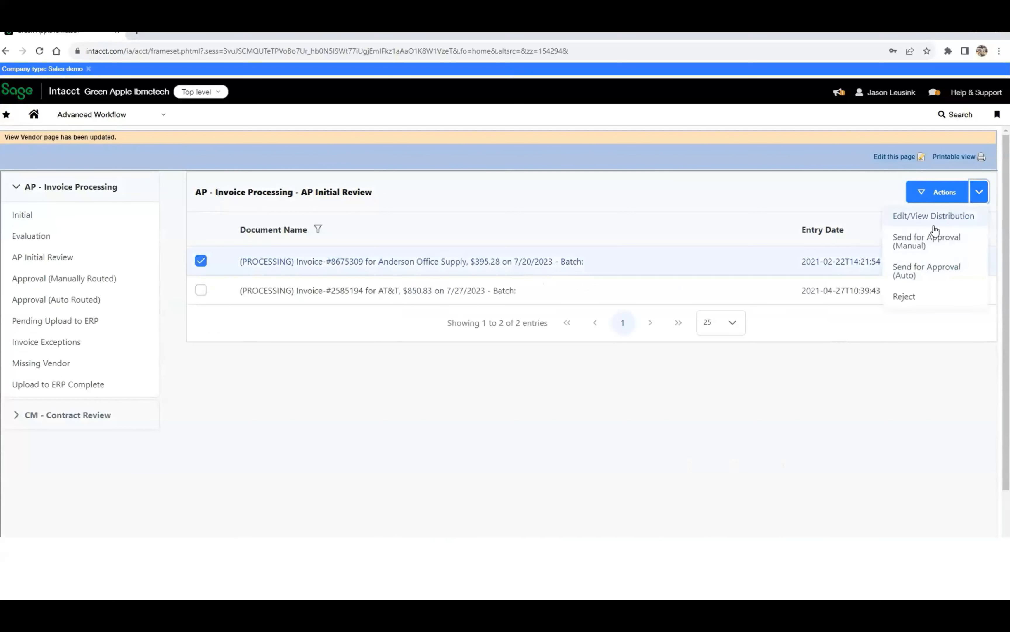
left_click(917, 271)
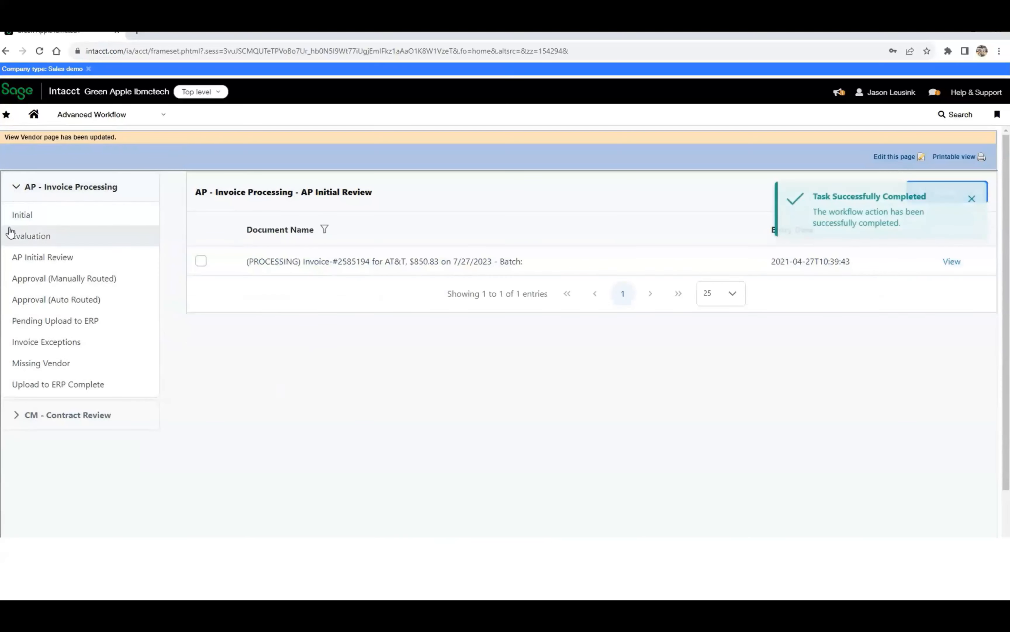
Open the New Contract Requests queue of CM - Contract Review and view the Anderson Office Supply amendment request form.
left_click(15, 413)
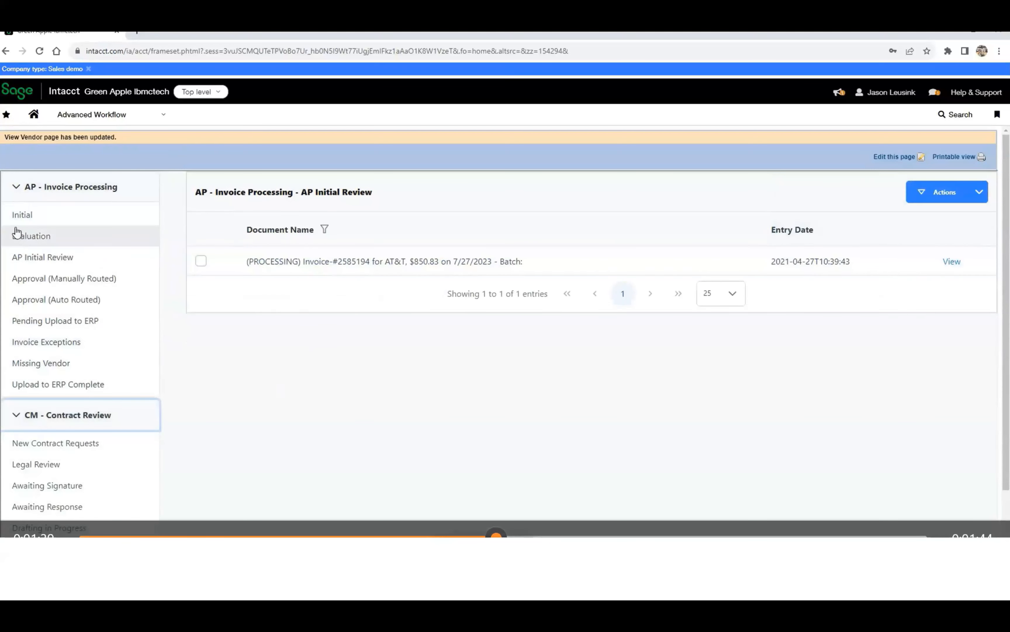
left_click(14, 187)
left_click(52, 249)
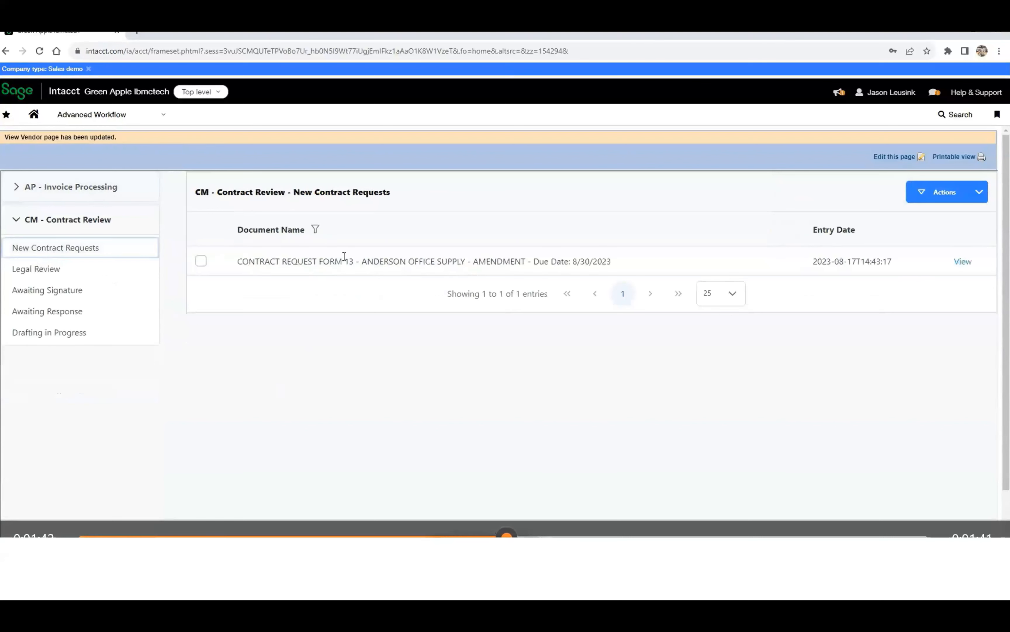
left_click(959, 263)
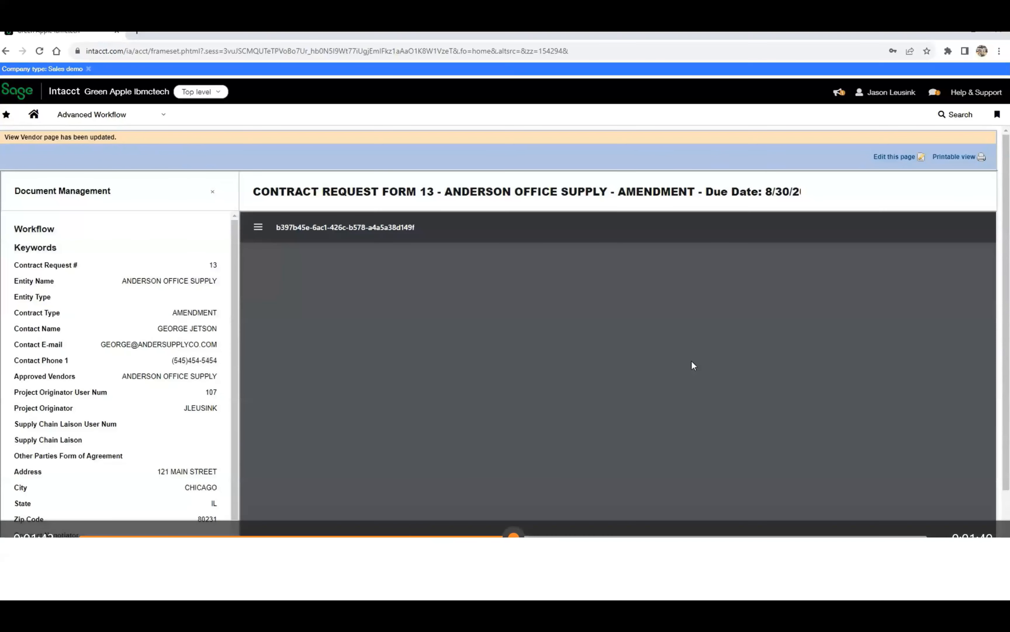
scroll(691, 361, "down", 4)
scroll(691, 361, "up", 4)
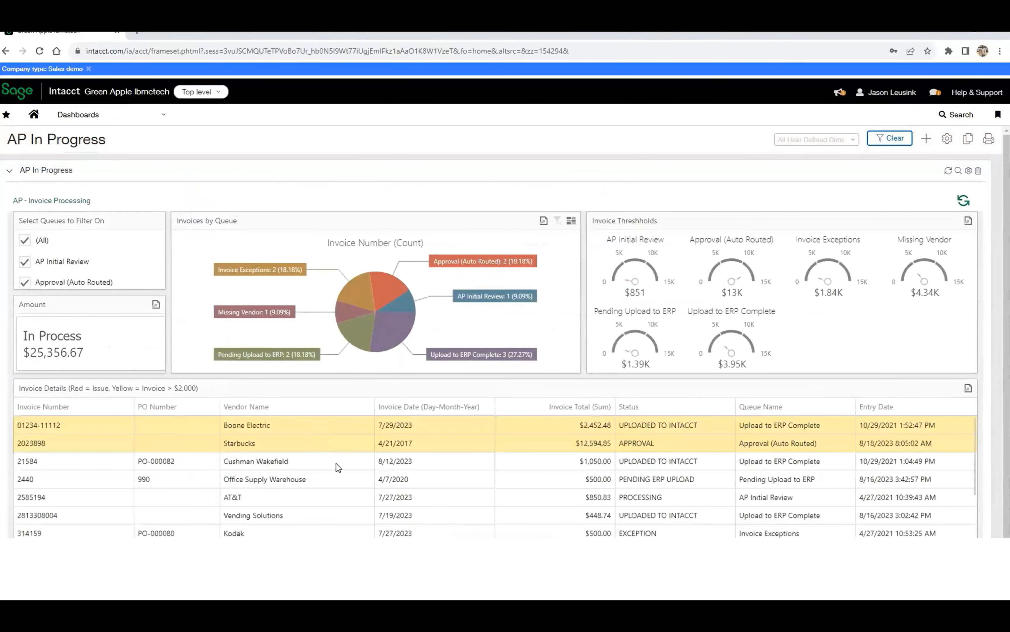
Filter the AP In Progress dashboard by Invoice Exceptions, Upload to ERP Complete and Pending Upload to ERP in turn, and clear the filter.
scroll(337, 466, "down", 5)
scroll(336, 467, "up", 5)
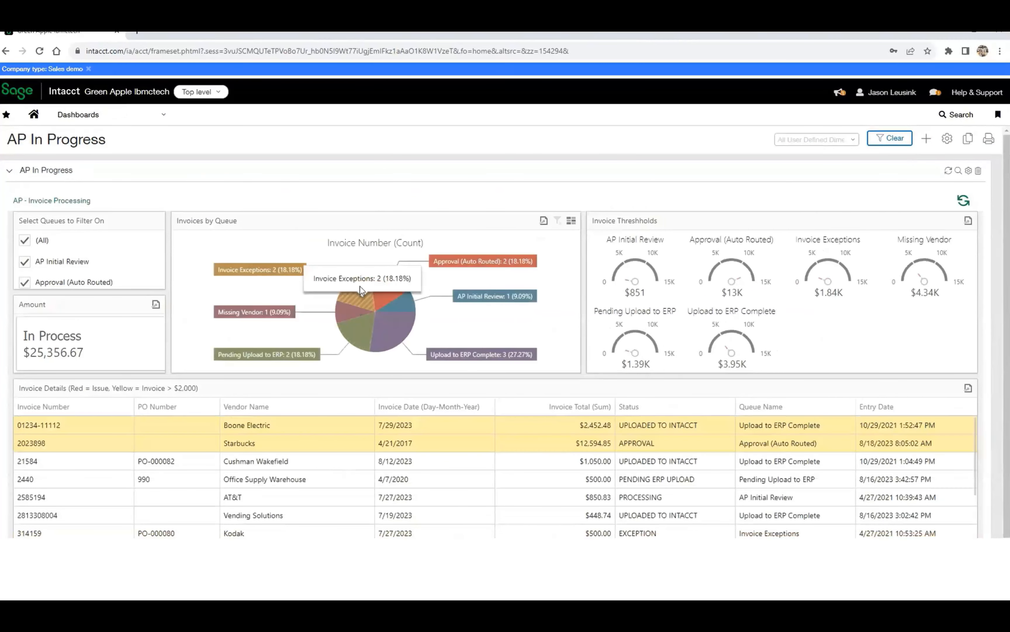
left_click(354, 301)
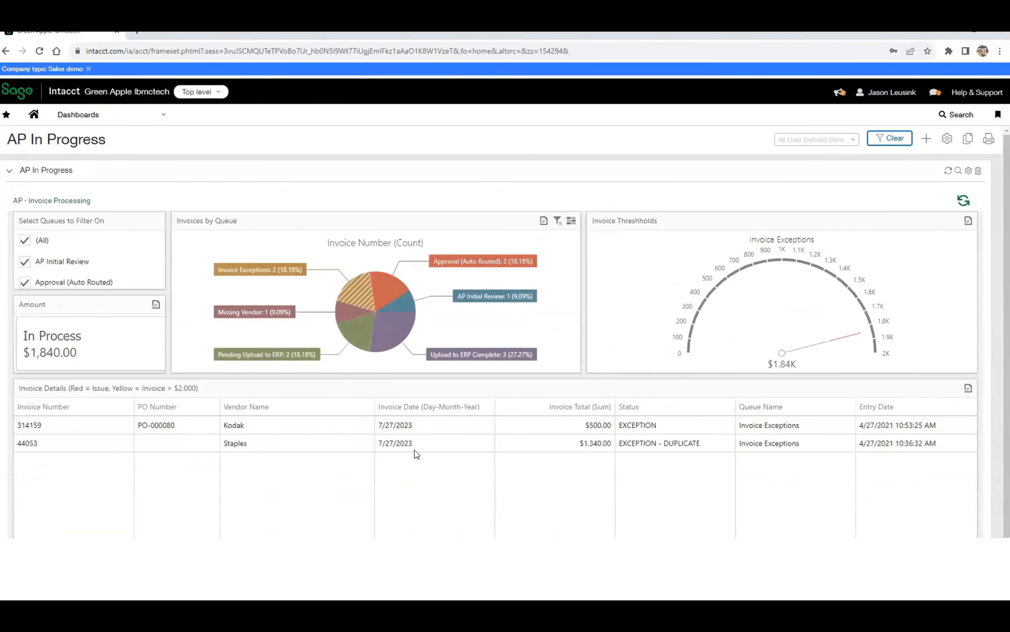
left_click(396, 333)
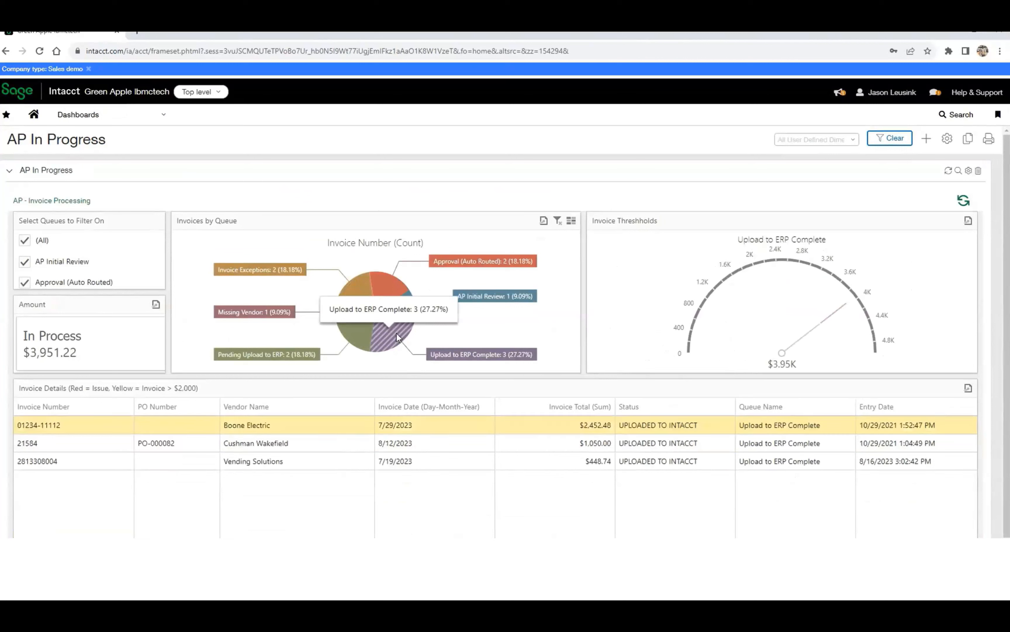
left_click(350, 332)
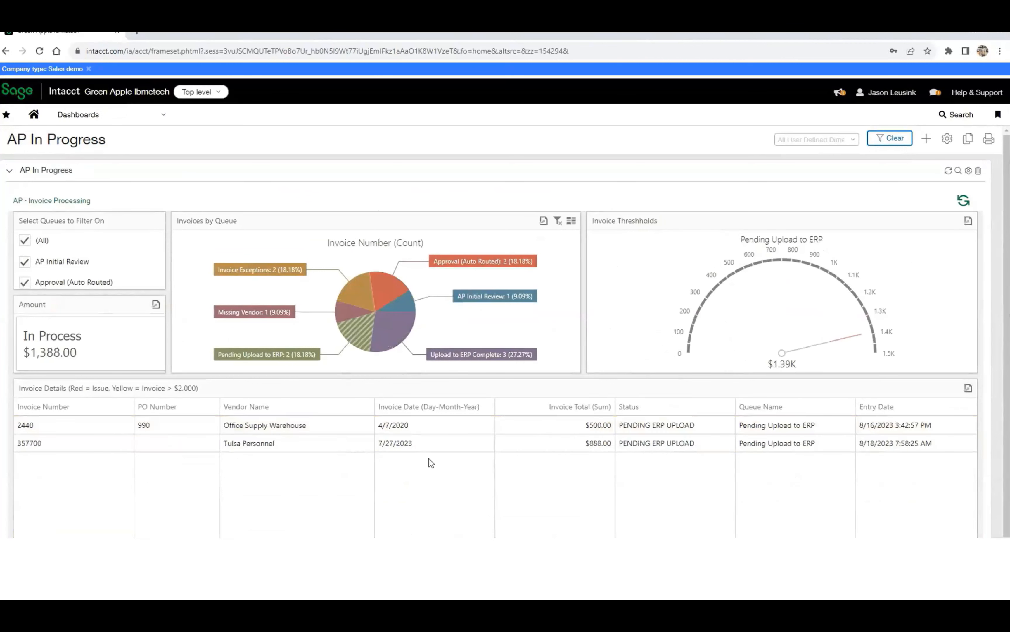
left_click(558, 221)
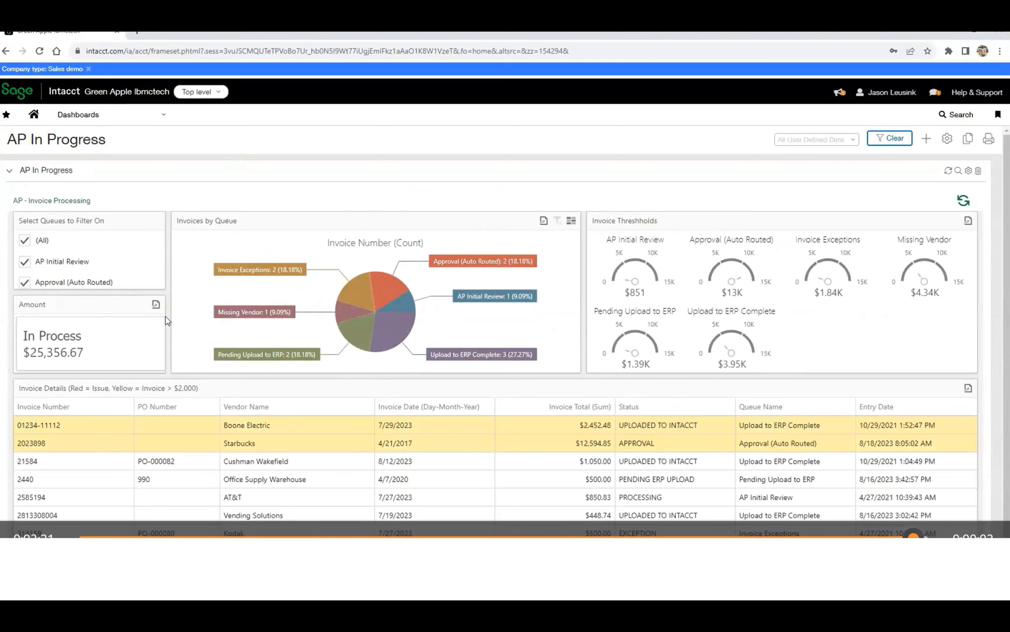